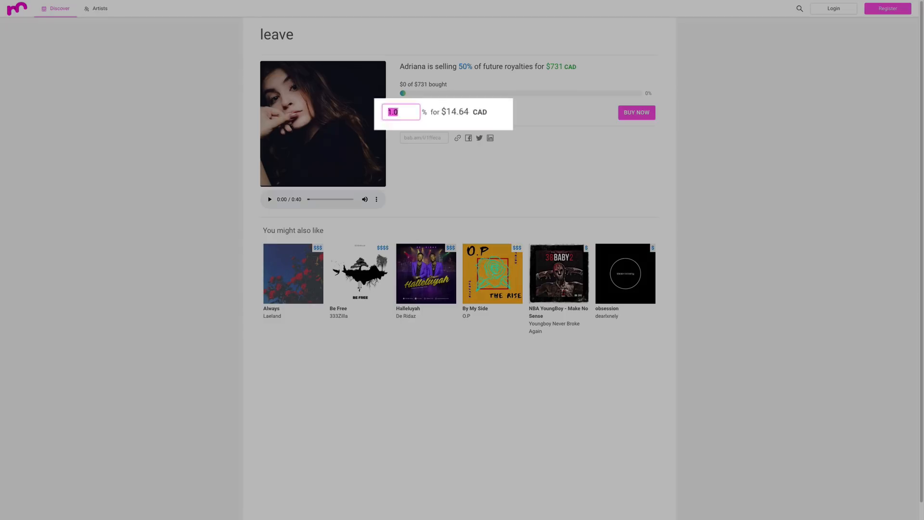
- Set the share of the song's royalties to buy at 50 % and choose to try the Superstar plan
type("50")
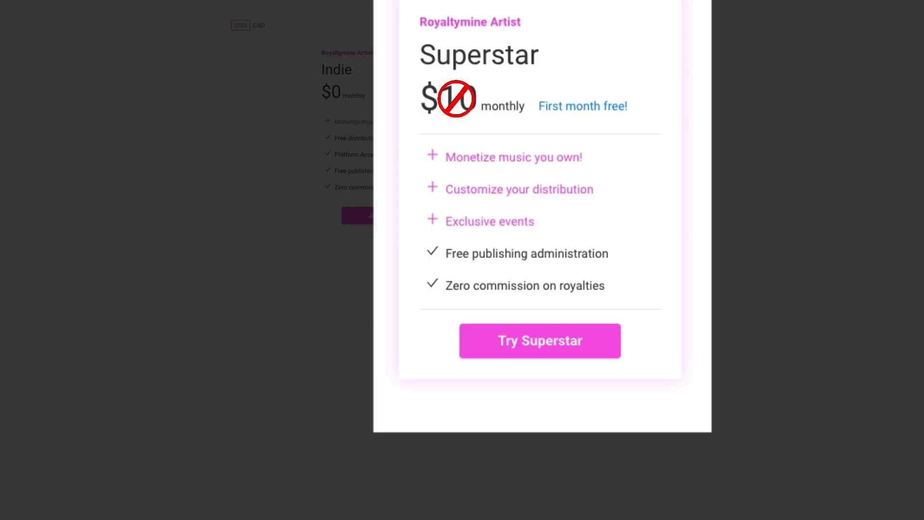
left_click(530, 359)
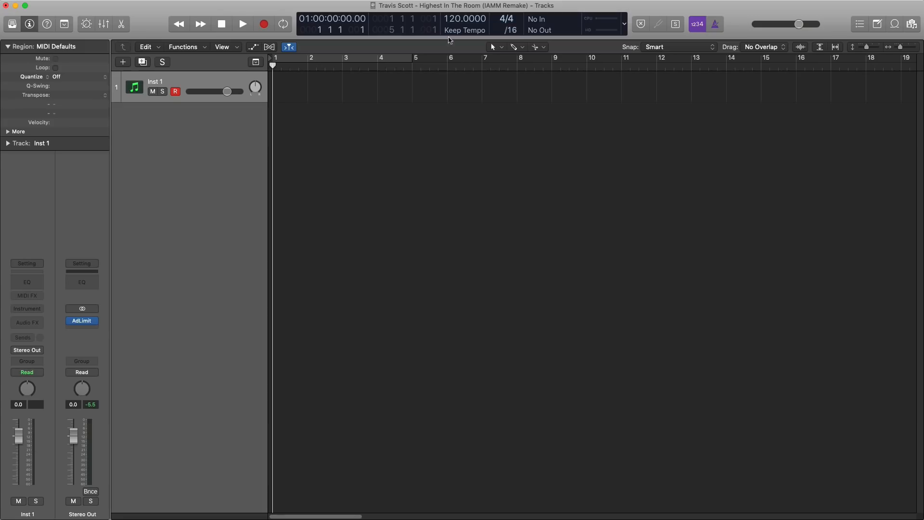
- Switch to Logic Pro, set the project tempo to 153 and turn on cycling over bars 1 to 4
double_click(450, 19)
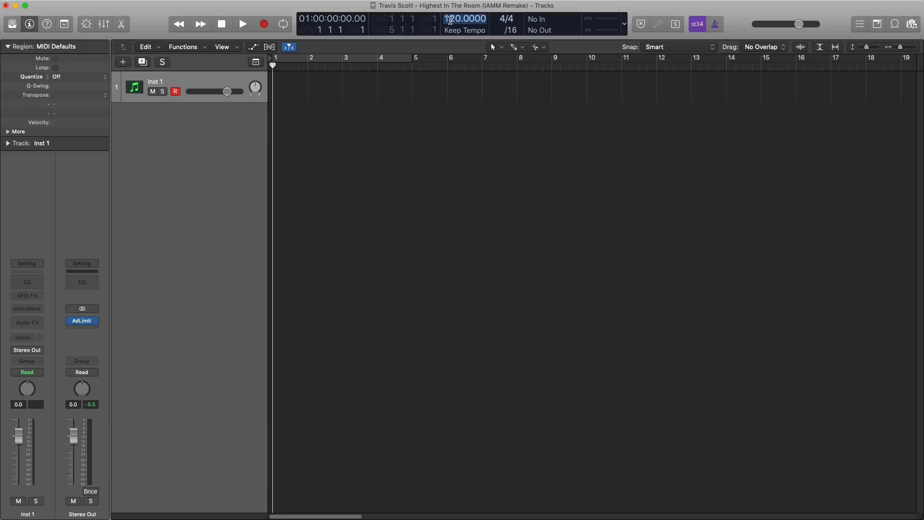
type("153")
left_click(354, 58)
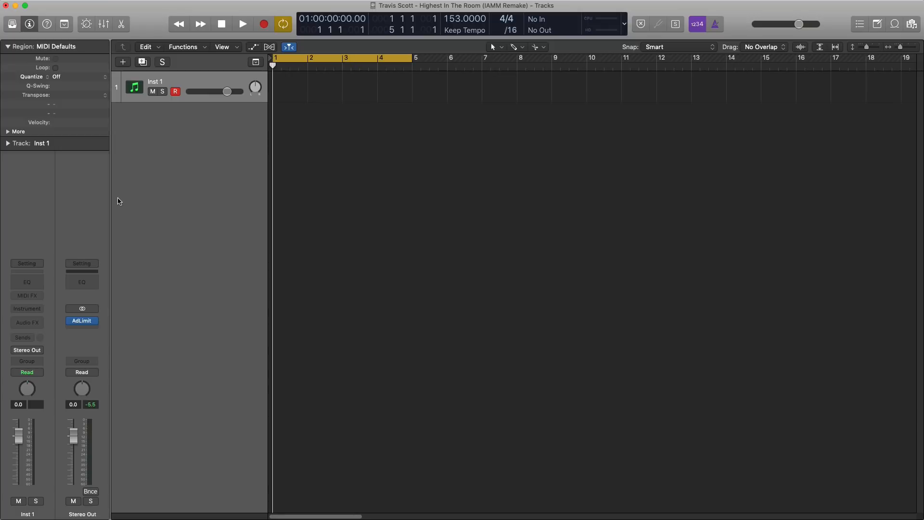
- Load the Metro Boomin Synth channel strip setting on the Inst 1 track
left_click(27, 264)
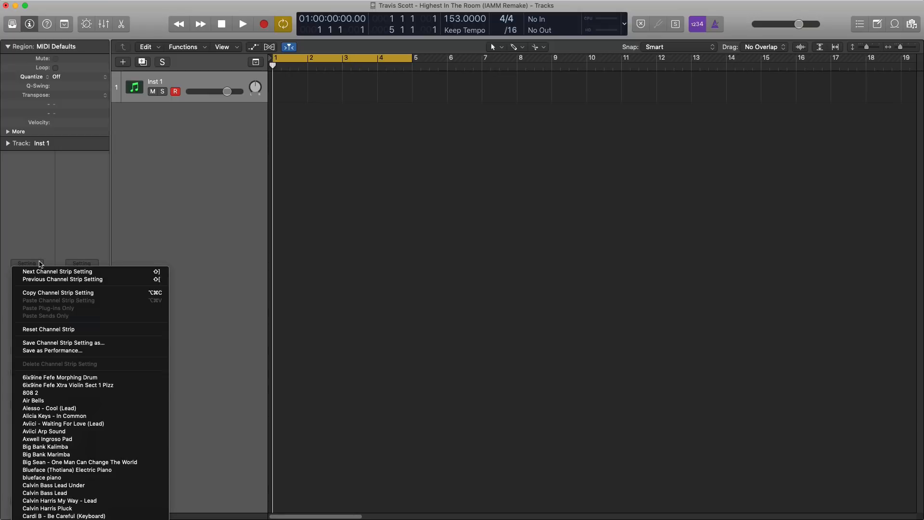
scroll(41, 373, "down", 5)
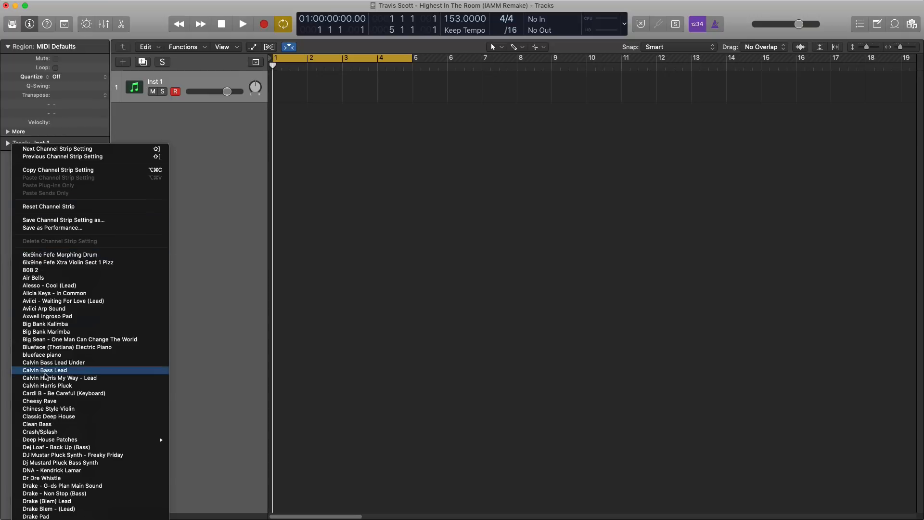
scroll(49, 378, "down", 4)
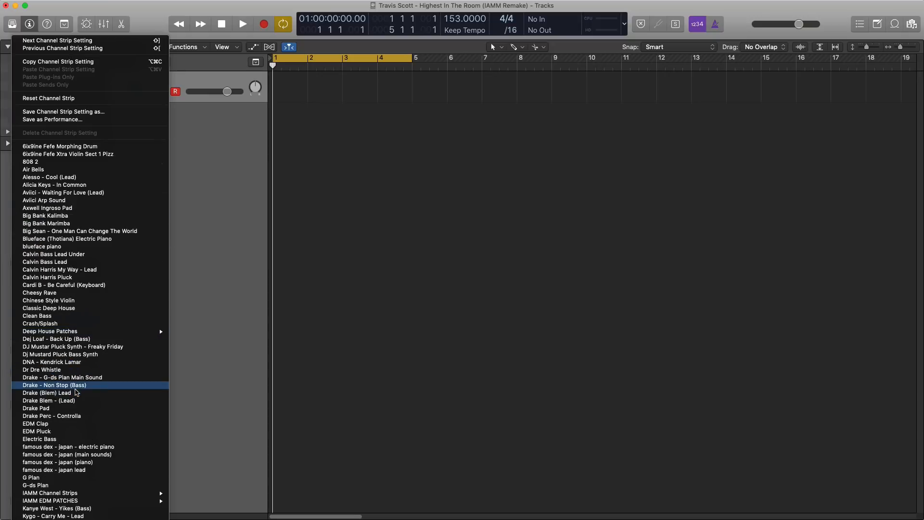
scroll(76, 392, "down", 2)
scroll(75, 392, "down", 4)
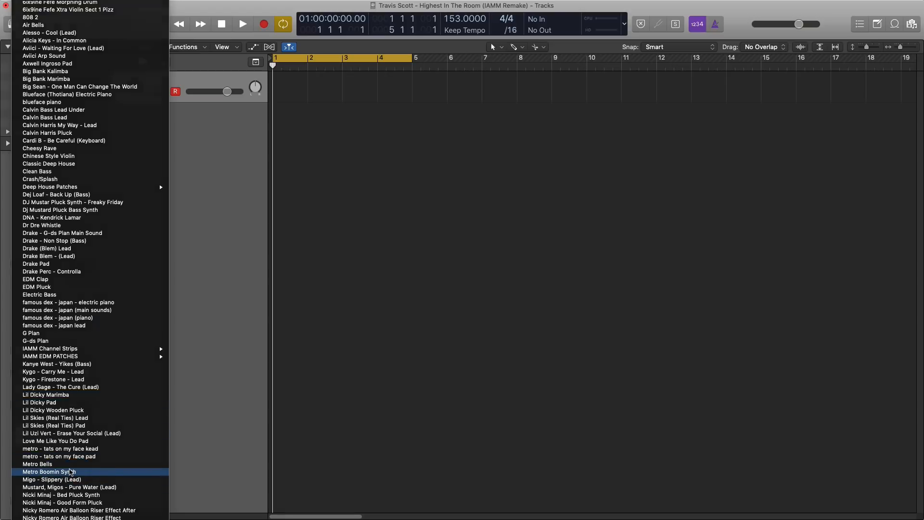
left_click(70, 471)
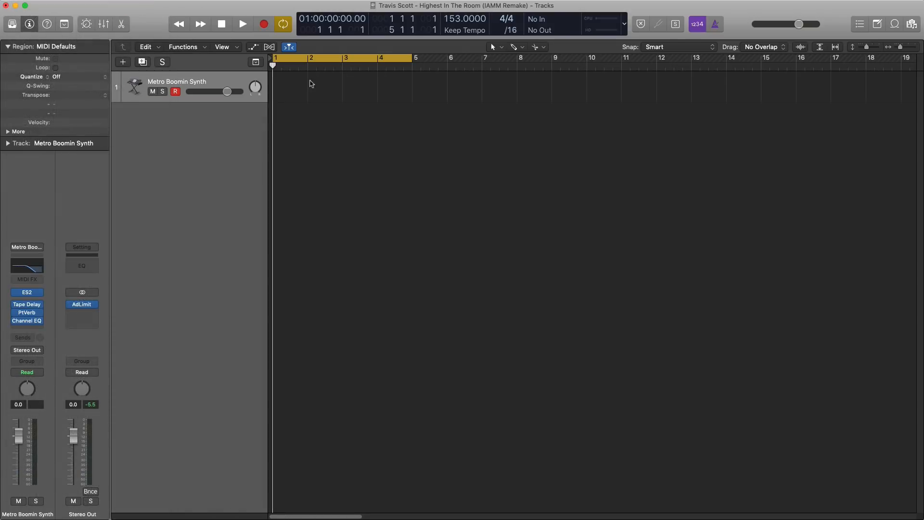
- Create a four-bar MIDI region from bar 1 on the Metro Boomin Synth track and open it for note editing
double_click(302, 96)
left_click_drag(306, 97, 410, 97)
double_click(395, 96)
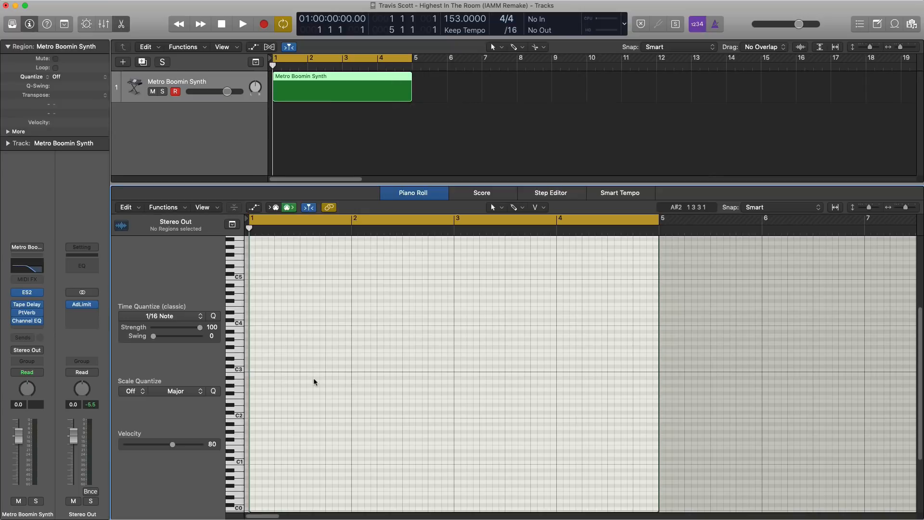
- Add a two-beat E4 note at the start of bar 1 followed by a one-beat F4, and play them back
scroll(267, 404, "up", 2)
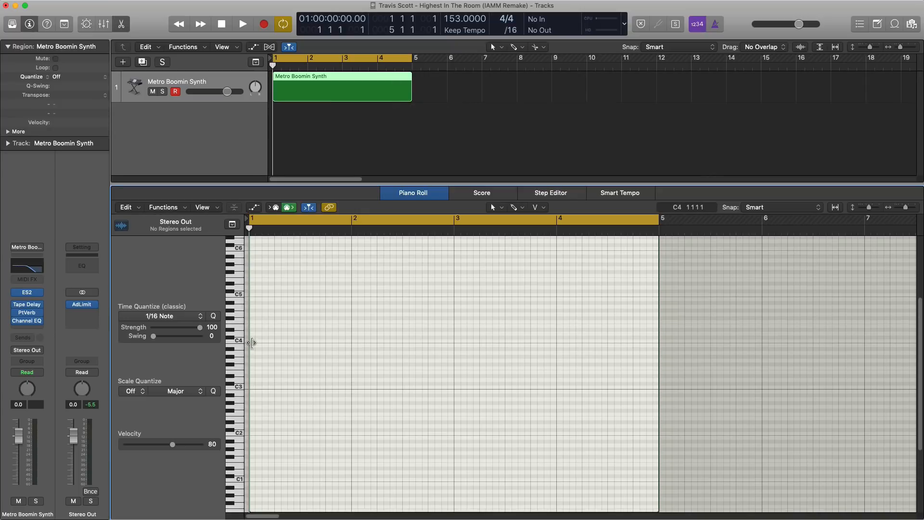
left_click(256, 328)
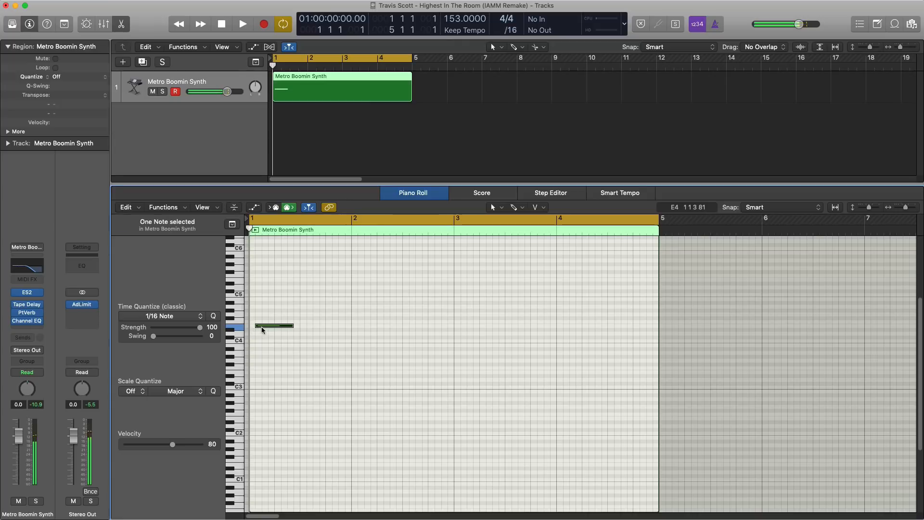
left_click_drag(262, 330, 326, 331)
key("space")
left_click(304, 323)
key("space")
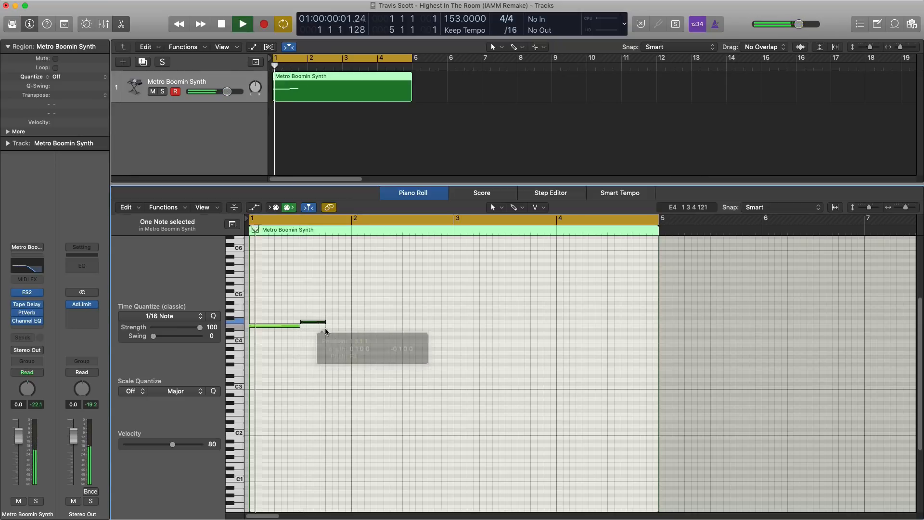
key("space")
- Add a two-beat G4 note on beat 4 of bar 1 and play the melody back
left_click(335, 315)
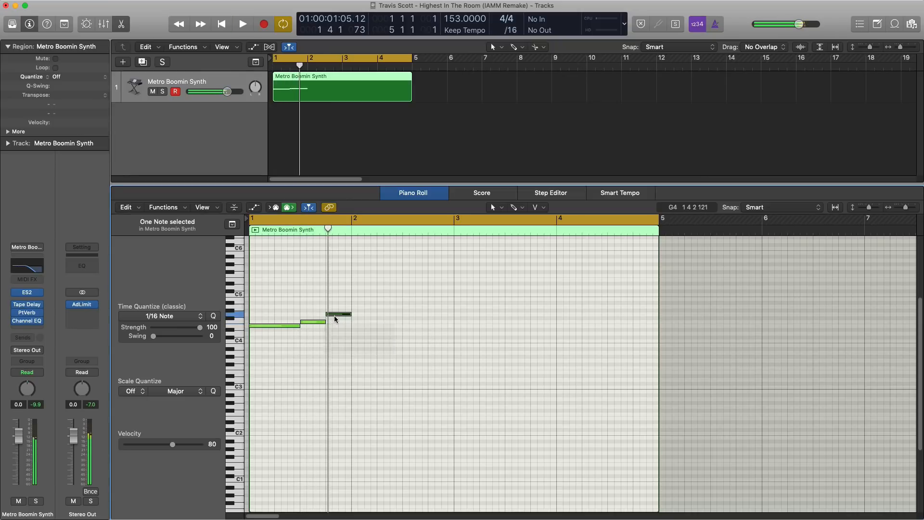
left_click(335, 317)
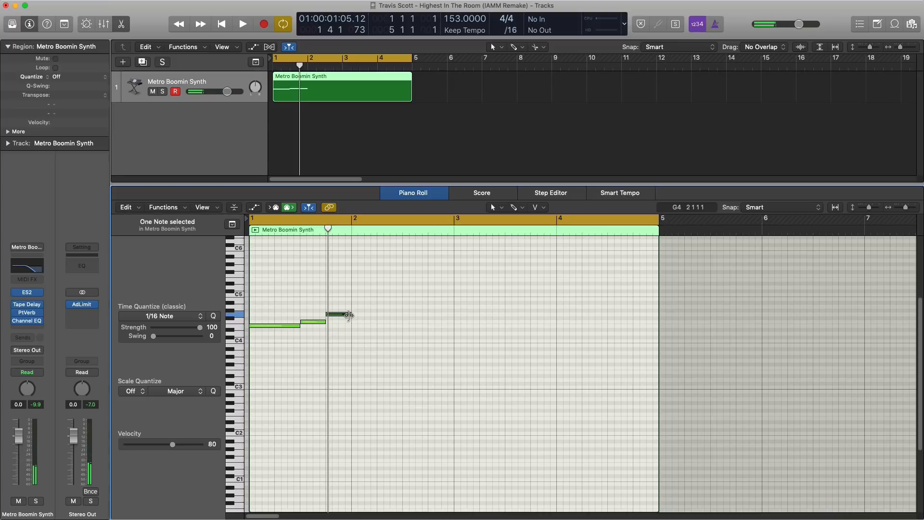
left_click_drag(348, 315, 377, 316)
key("space")
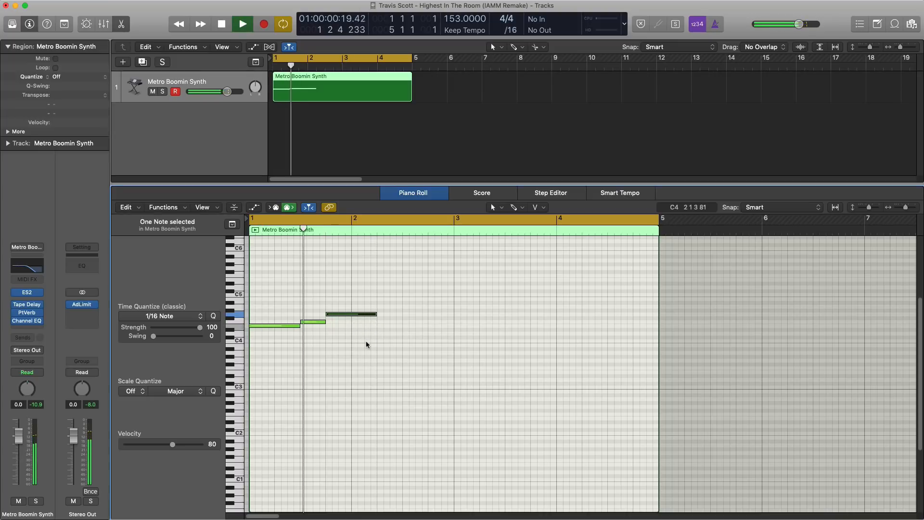
key("space")
- Add a three-beat E4 note from beat 2 of bar 2 up to the start of bar 3
left_click(378, 325)
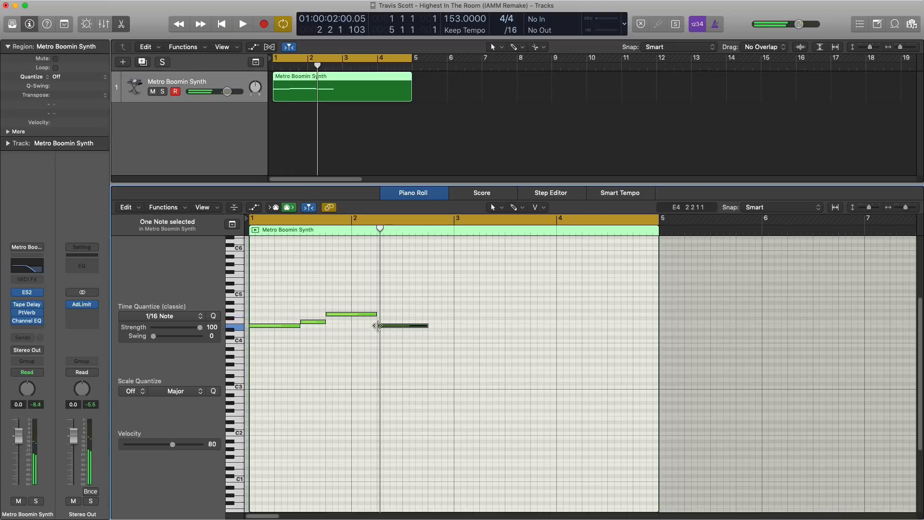
key("space")
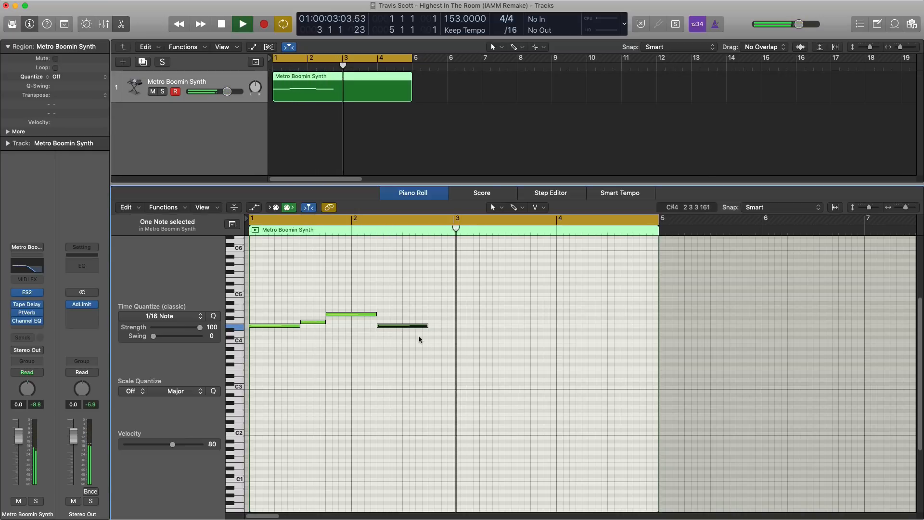
key("space")
left_click_drag(429, 325, 453, 325)
- Add a D4 note at the start of bar 3 and shorten it to one and a half beats
left_click(456, 333)
key("space")
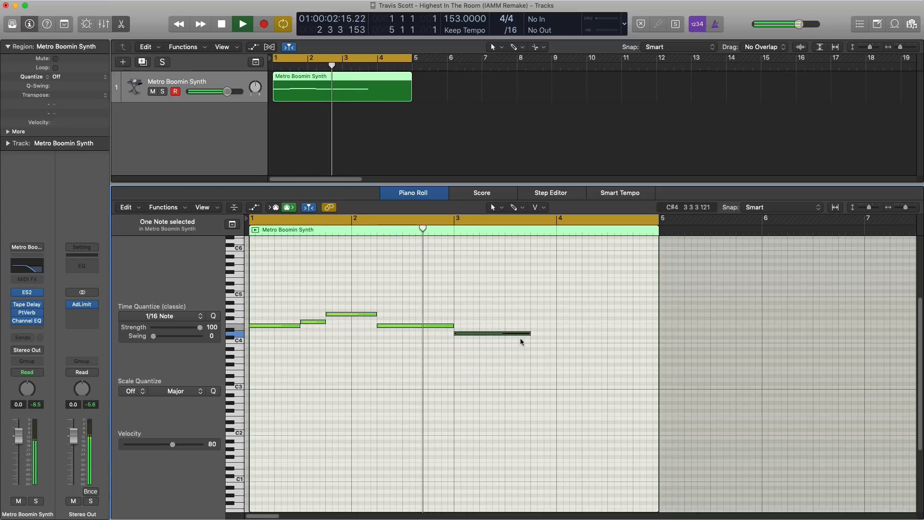
left_click_drag(527, 334, 492, 333)
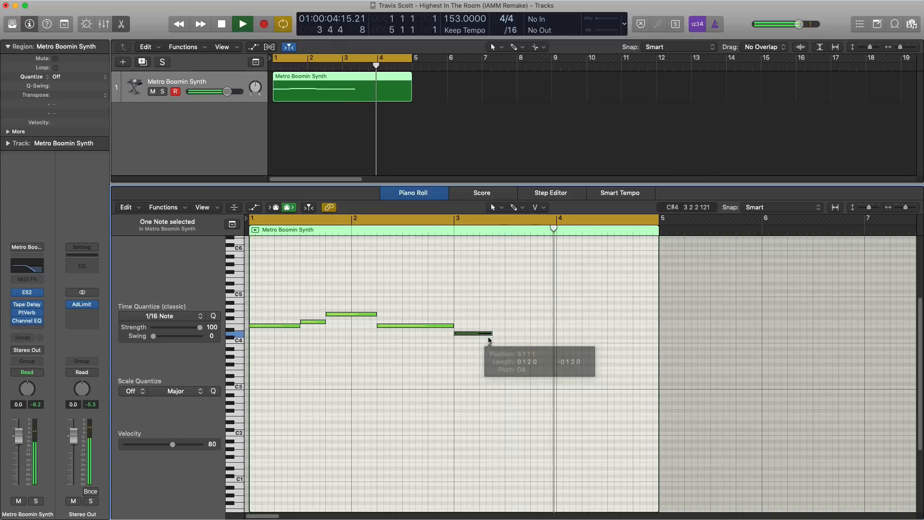
key("space")
- After the D4 in bar 3, add a C4 note of one and a half beats and a two-beat D4 note
left_click(499, 342)
key("space")
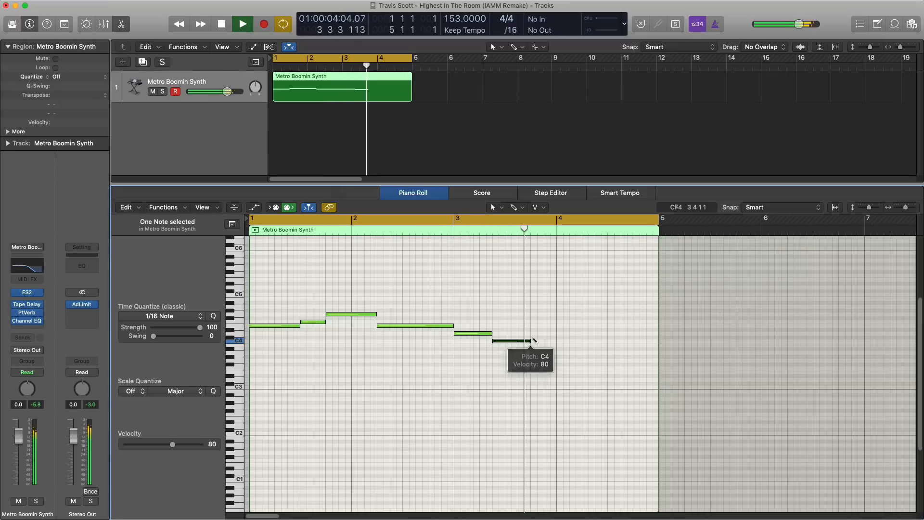
left_click(535, 338)
left_click_drag(534, 337, 577, 338)
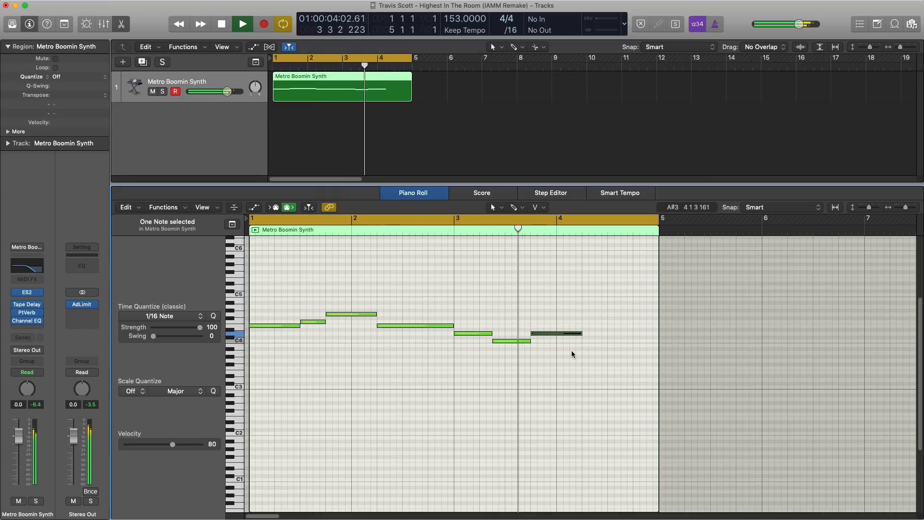
key("space")
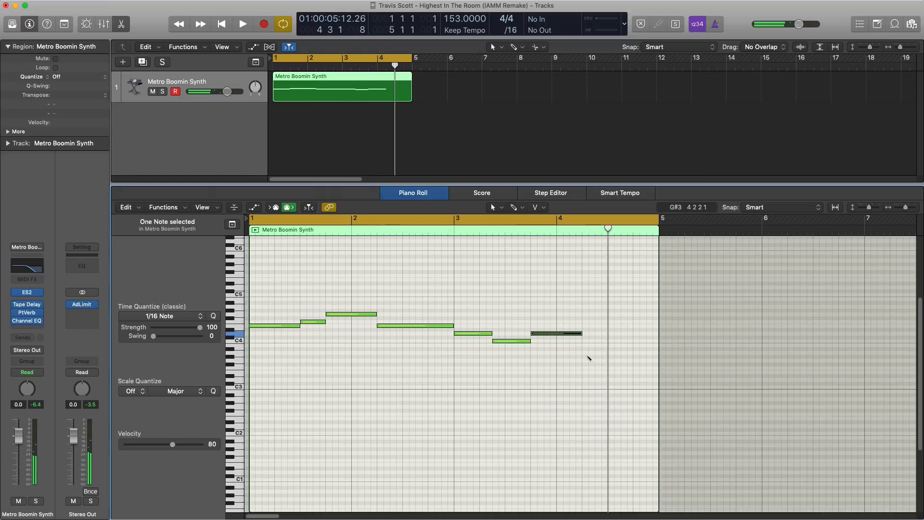
- Add a B3 note in bar 4, extend it to the end of the region, and play the loop
left_click(584, 345)
left_click_drag(630, 346, 655, 350)
key("space")
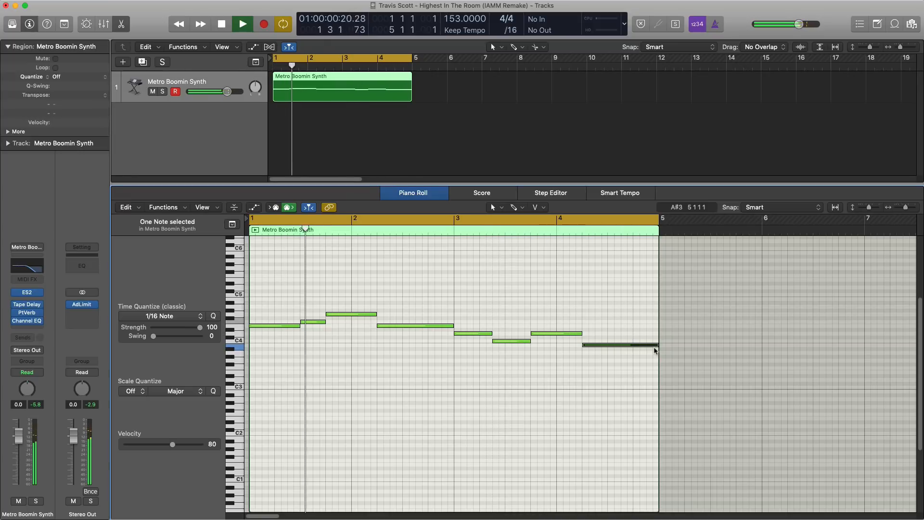
key("space")
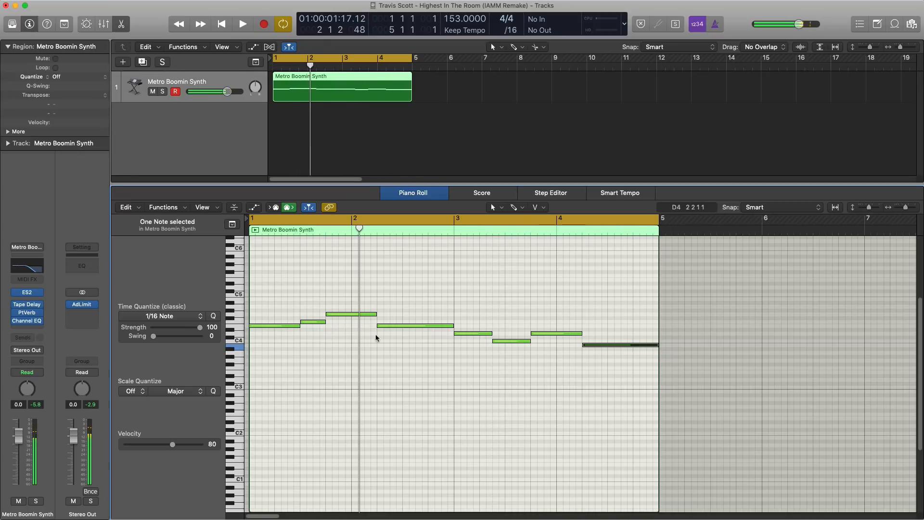
- Open the ES2 synth on the track, turn on Unison with 4 voices, and listen to the loop
left_click(28, 295)
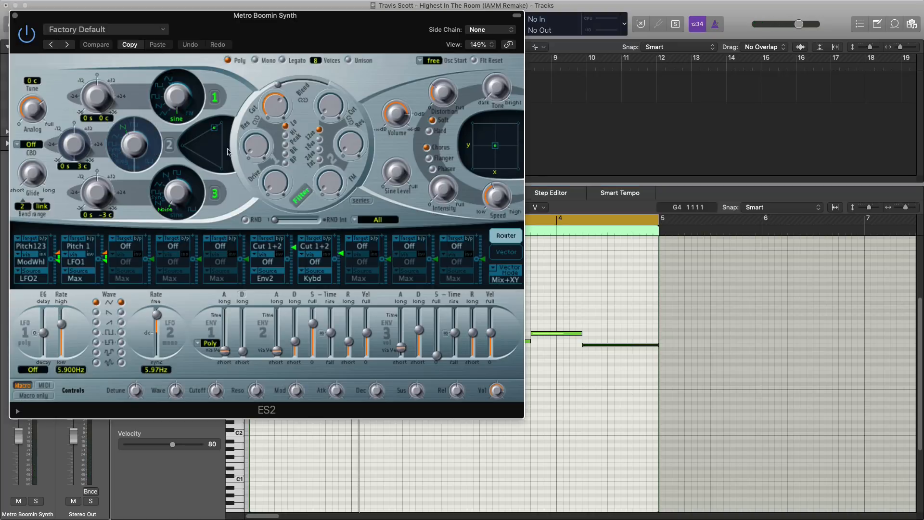
left_click(348, 60)
key("space")
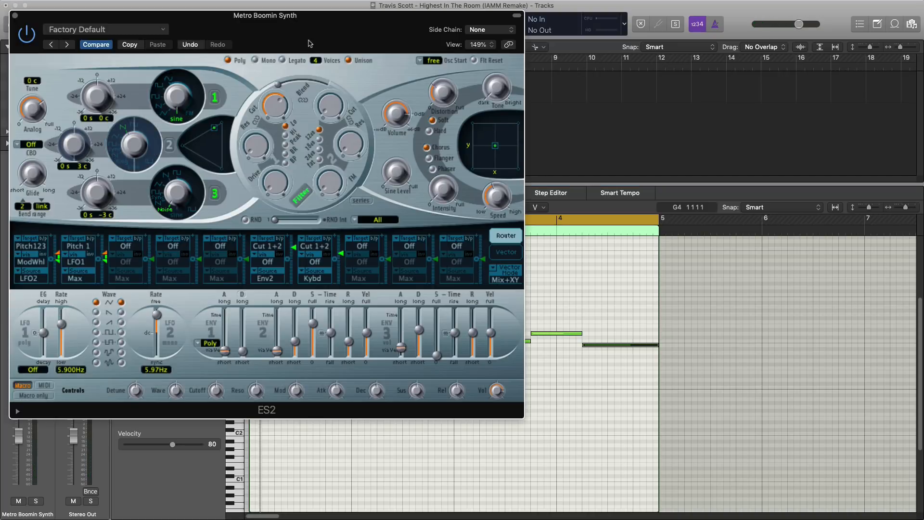
left_click_drag(307, 39, 510, 81)
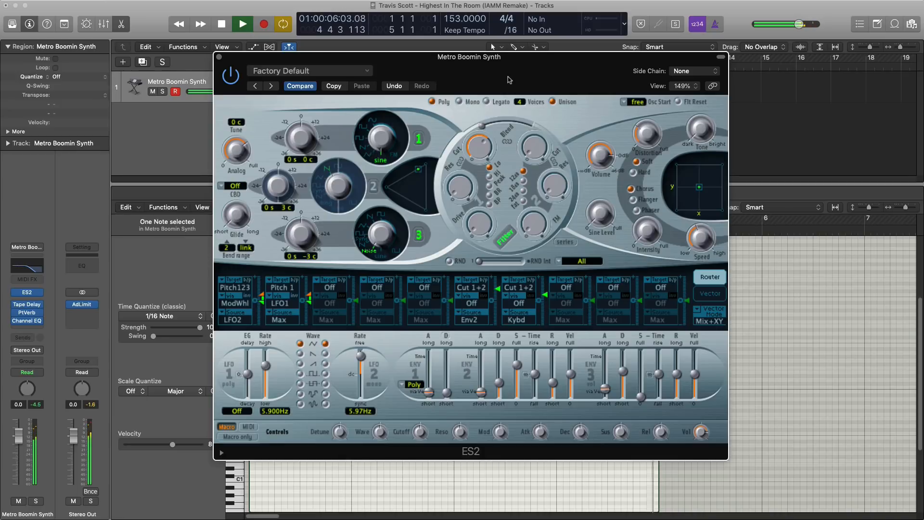
key("space")
- Lower the cutoff of ES2's first filter and raise its resonance slightly while the loop plays
key("space")
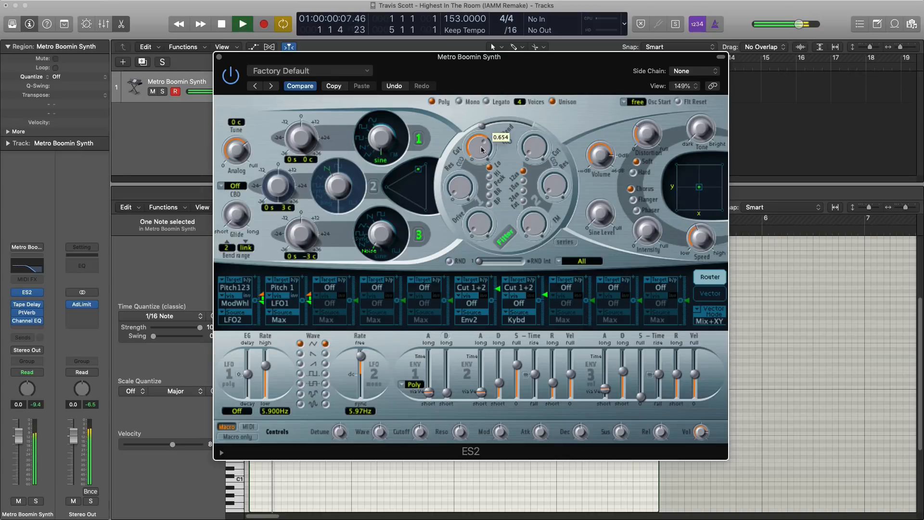
left_click_drag(481, 146, 457, 180)
key("space")
key("space")
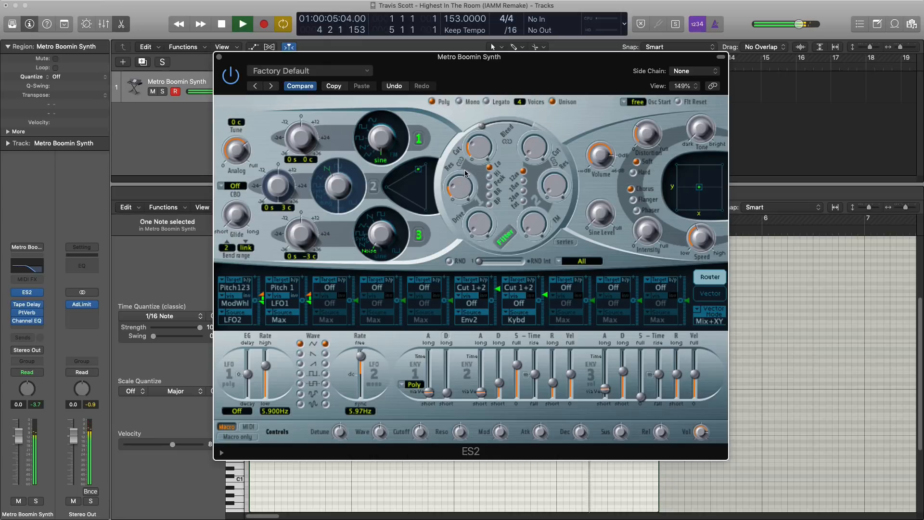
key("space")
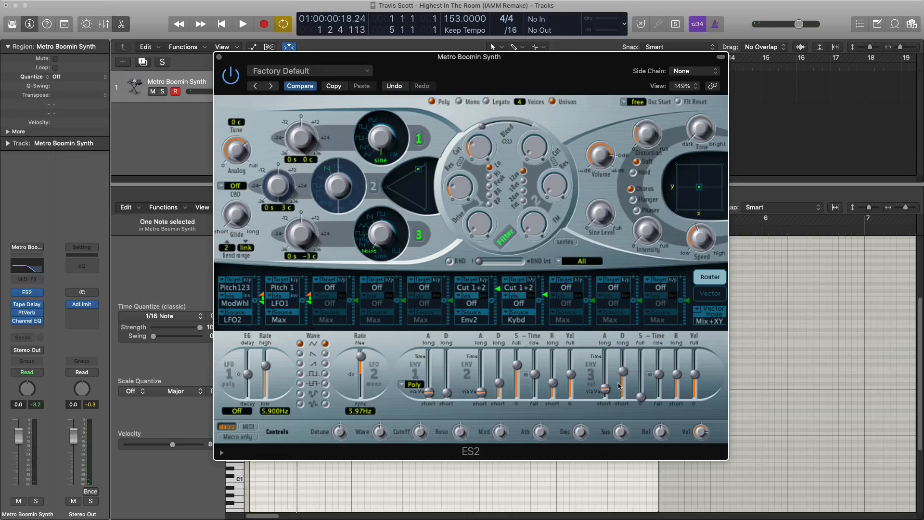
- In ES2's envelope 3, lengthen the attack, shorten the release to about 65 ms and raise the sustain while auditioning the loop
key("space")
left_click_drag(605, 394, 607, 376)
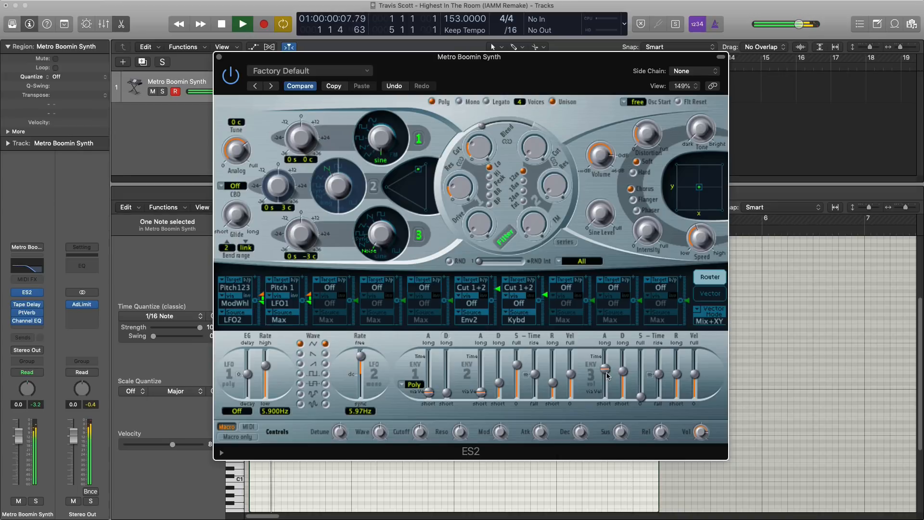
key("space")
mouse_move(677, 377)
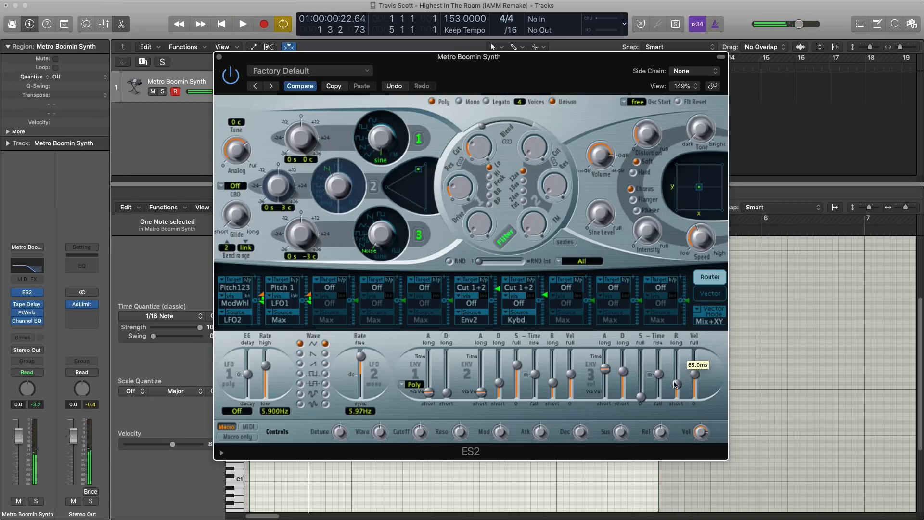
key("space")
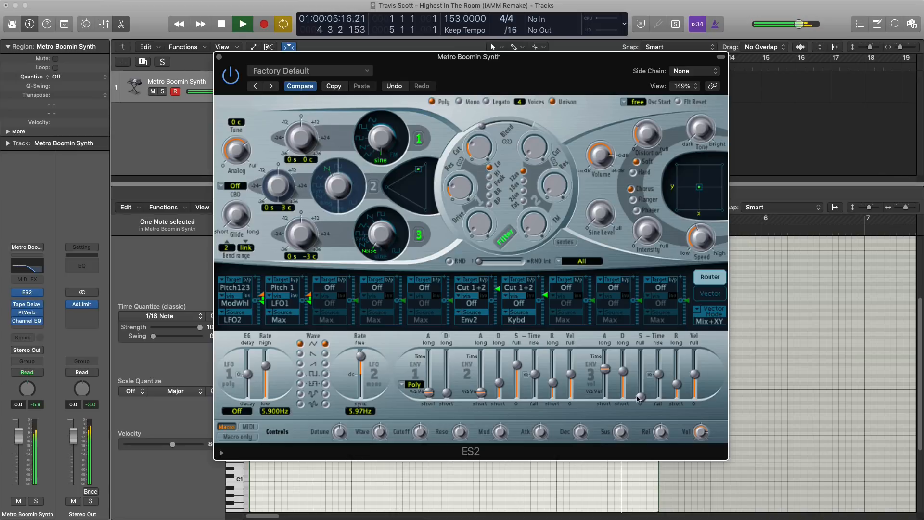
key("space")
key("space")
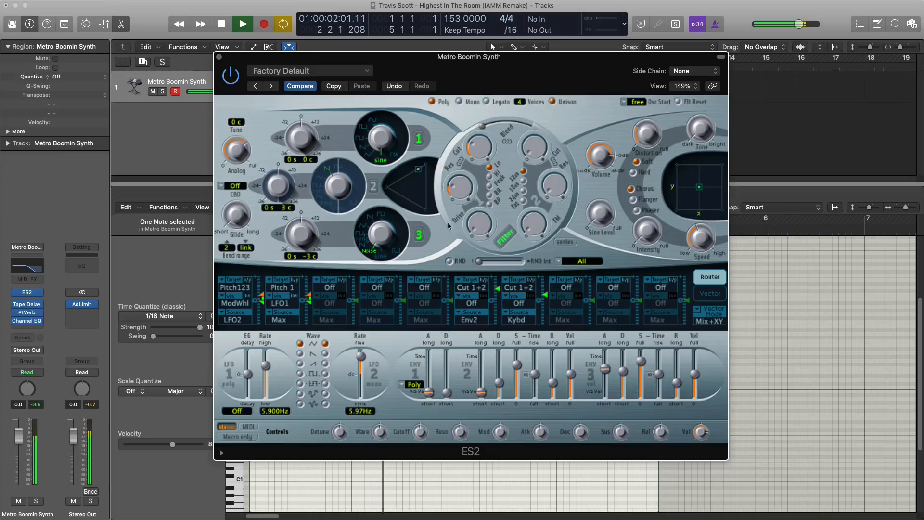
- In the synth track's Channel EQ, set the high-cut filter to 450 Hz, 18 dB/Oct and Q 0.67 while the loop plays
key("space")
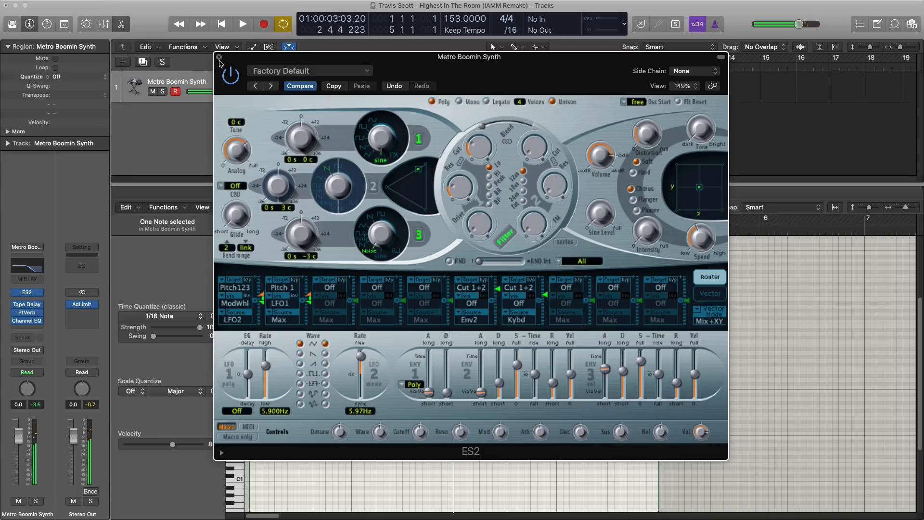
left_click(219, 57)
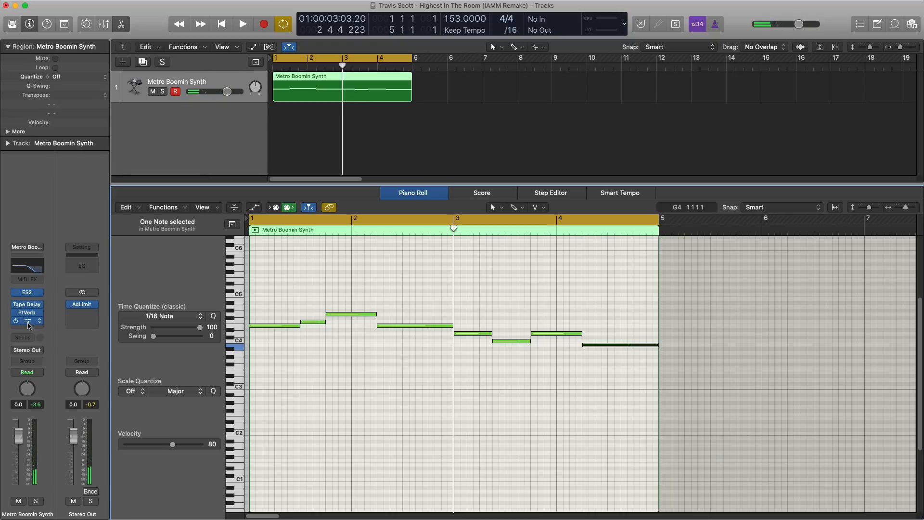
left_click(28, 322)
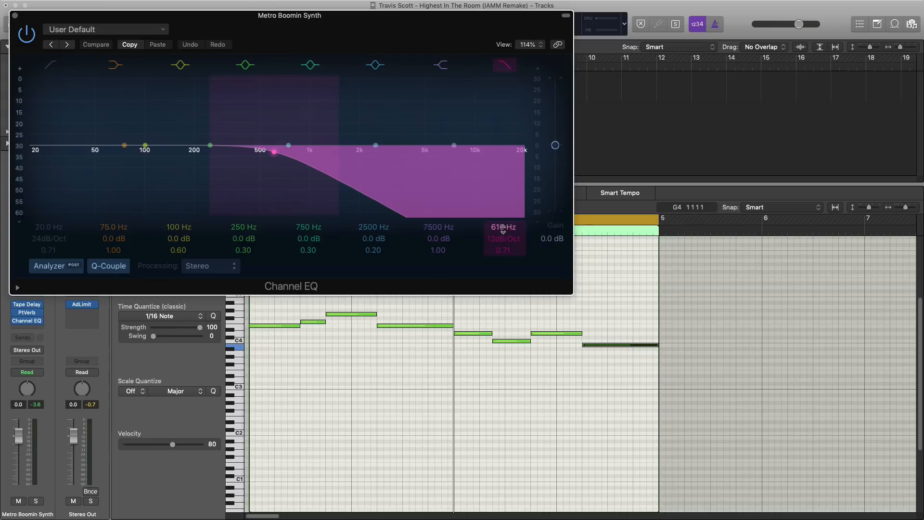
key("space")
mouse_move(503, 228)
left_mouse_down()
mouse_move(503, 245)
mouse_move(503, 238)
left_mouse_up()
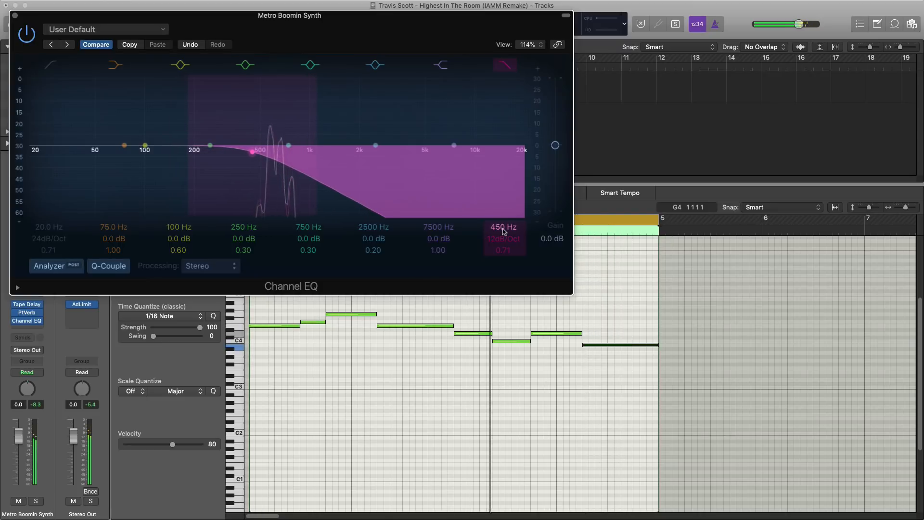
left_click_drag(503, 239, 504, 236)
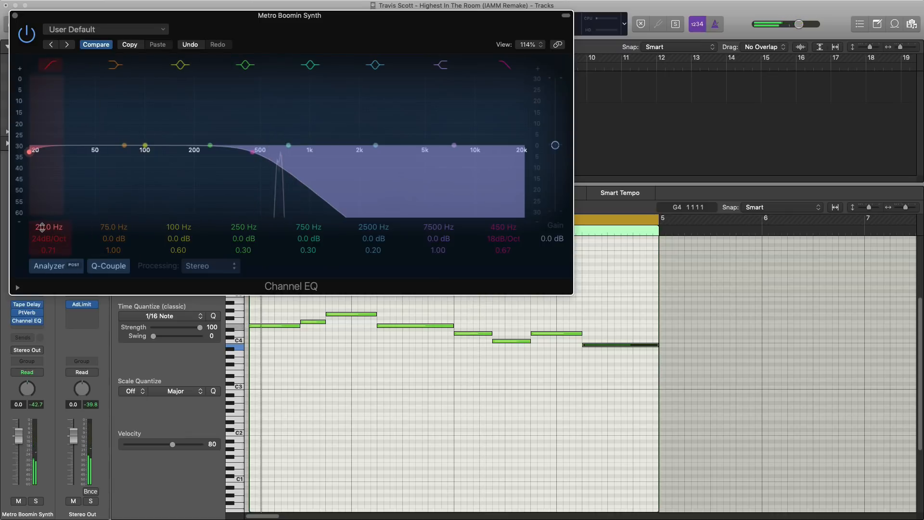
- Set the Channel EQ's low-cut filter to 250 Hz, listen to the result, and close the EQ
left_click_drag(42, 226, 42, 153)
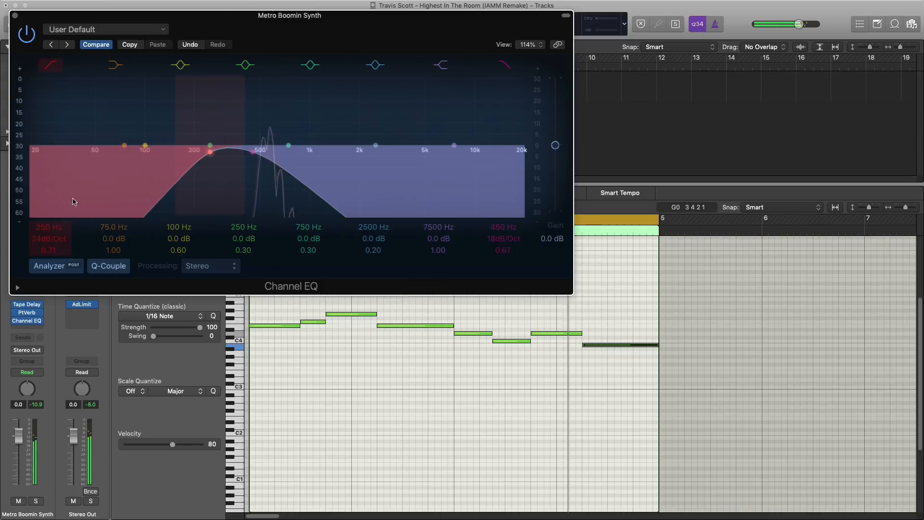
left_click_drag(220, 30, 436, 210)
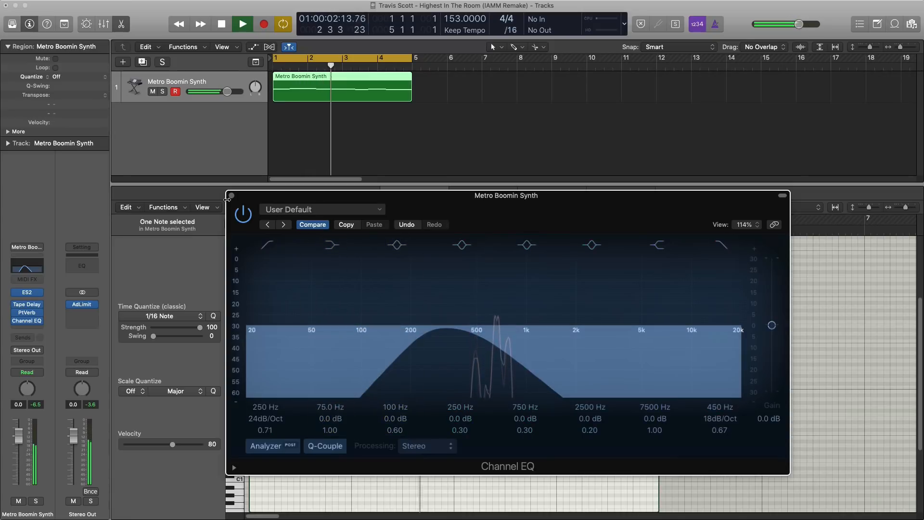
left_click(230, 196)
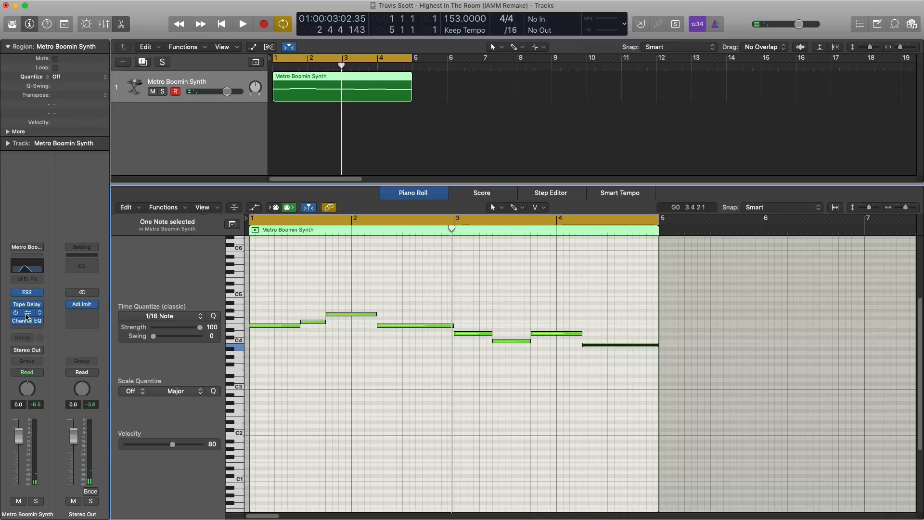
- Set the wet output of the synth's PlatinumVerb to 40% and close the reverb
left_click(27, 315)
left_click(258, 105)
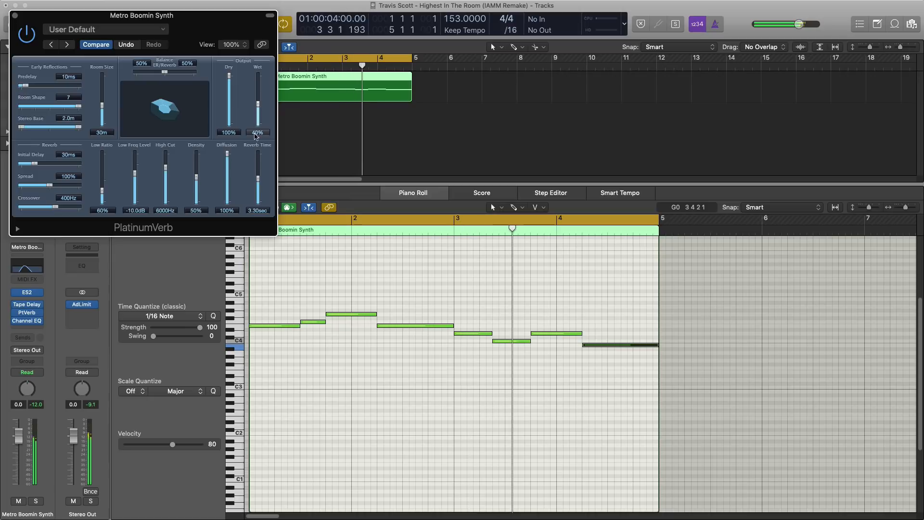
left_click(15, 16)
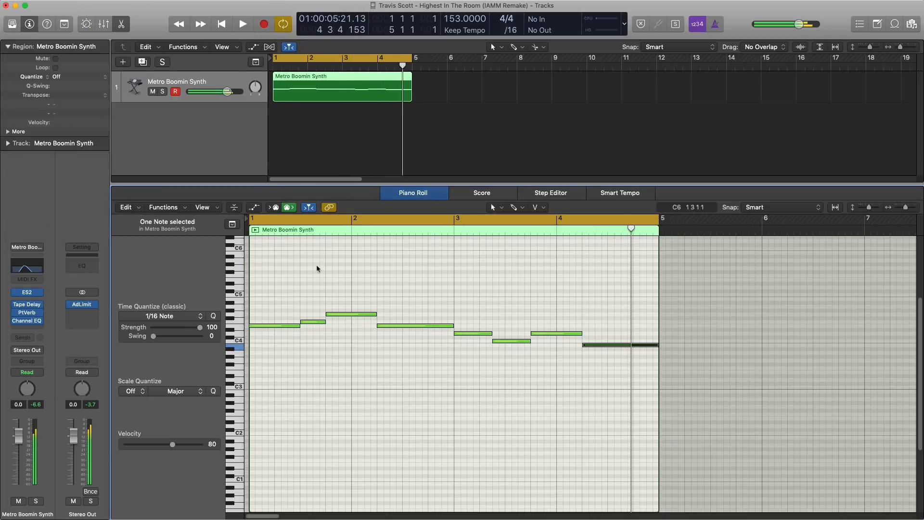
- Duplicate all eight melody notes one octave higher and play the layered loop
left_click_drag(732, 392, 283, 274)
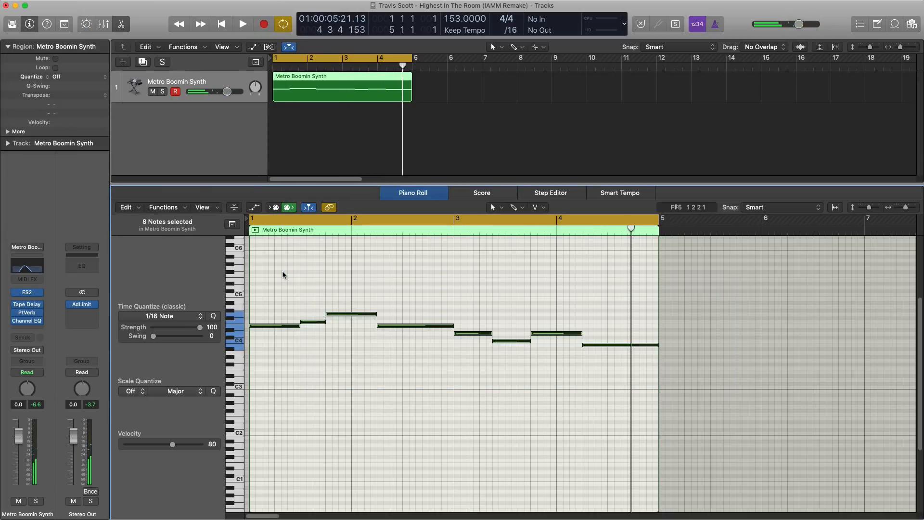
left_click_drag(272, 330, 274, 284)
key("space")
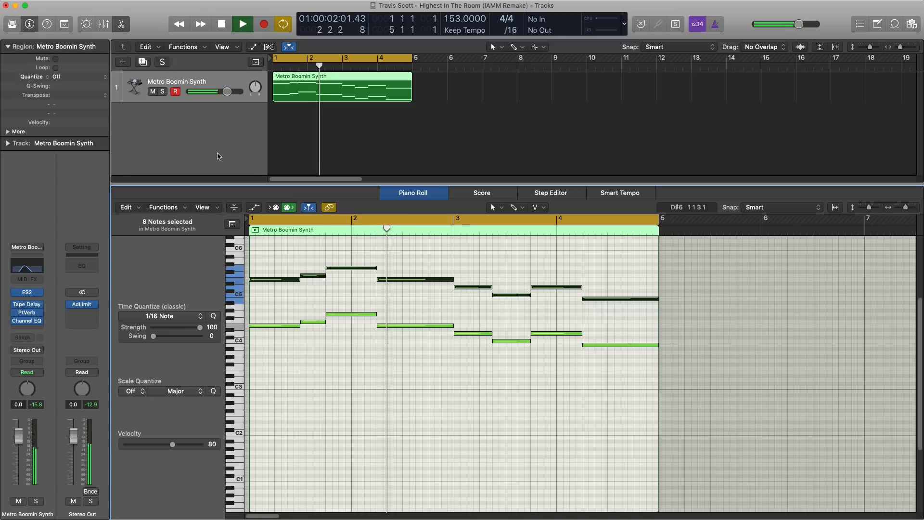
- Lower the synth track's volume to -4.7 dB and set its Channel EQ high cut to 370 Hz while auditioning the loop
left_click_drag(227, 91, 217, 91)
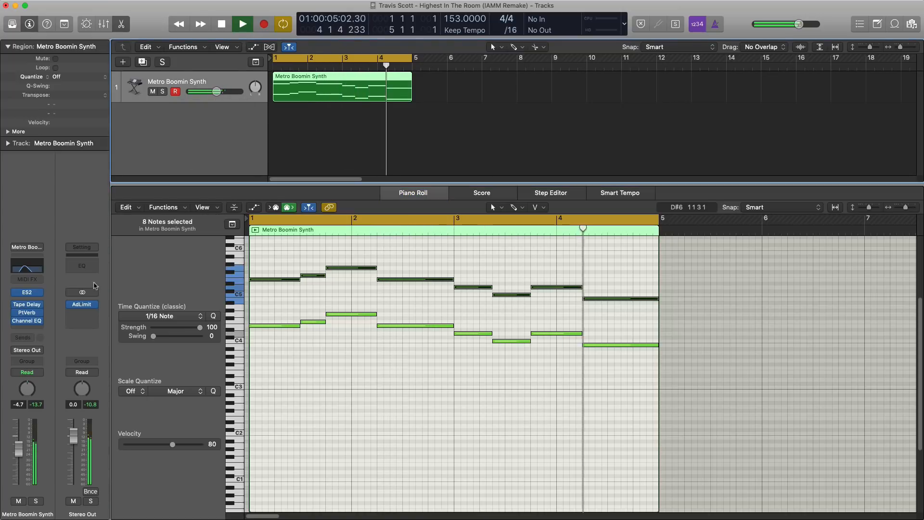
left_click(26, 321)
key("space")
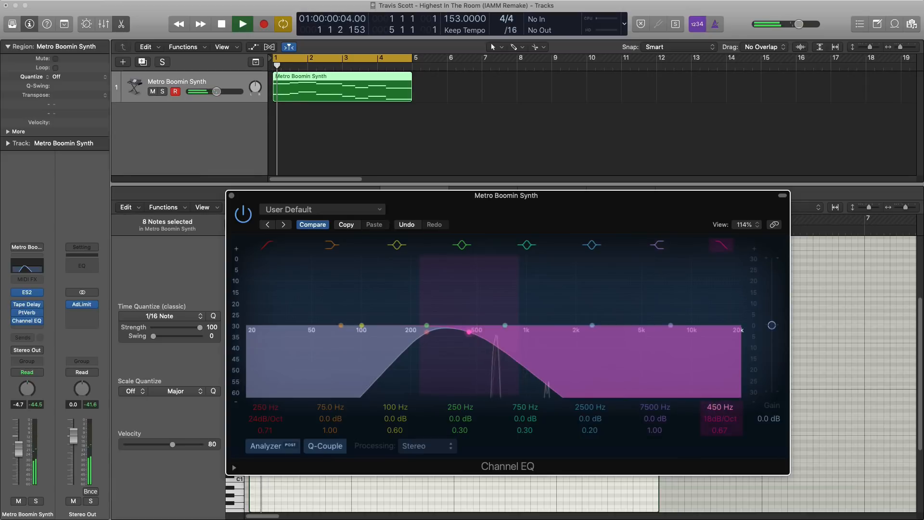
left_click_drag(469, 332, 455, 332)
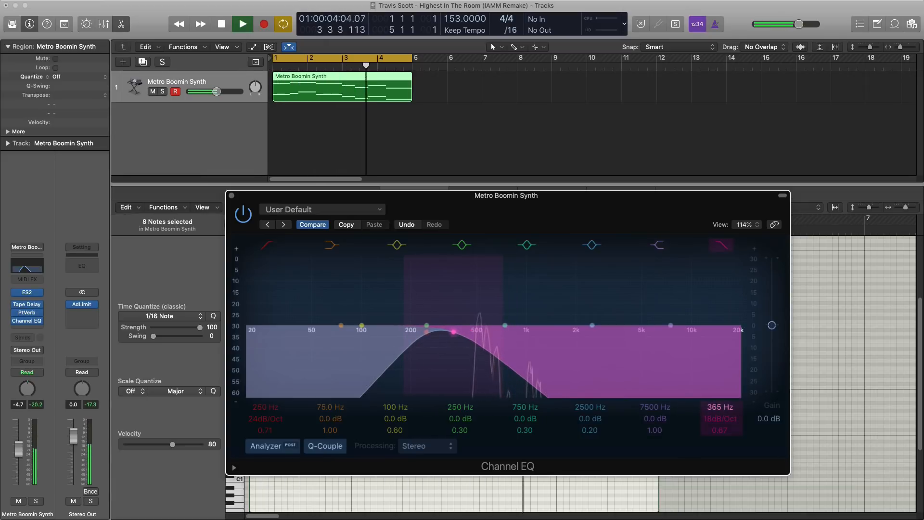
left_click_drag(715, 405, 715, 404)
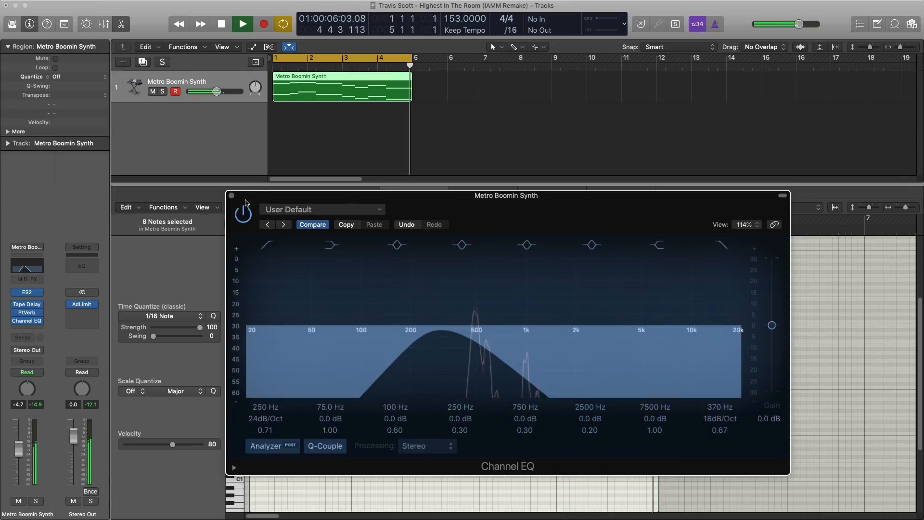
left_click(231, 196)
key("x")
key("x")
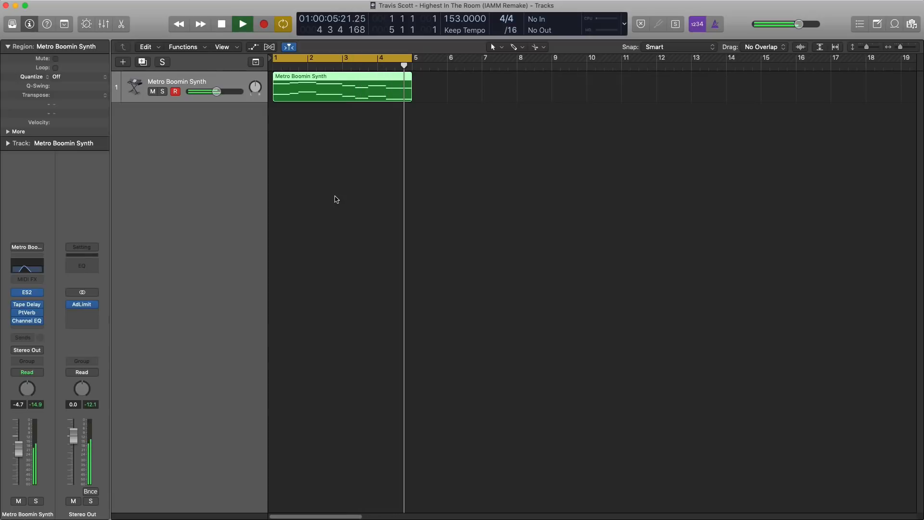
key("space")
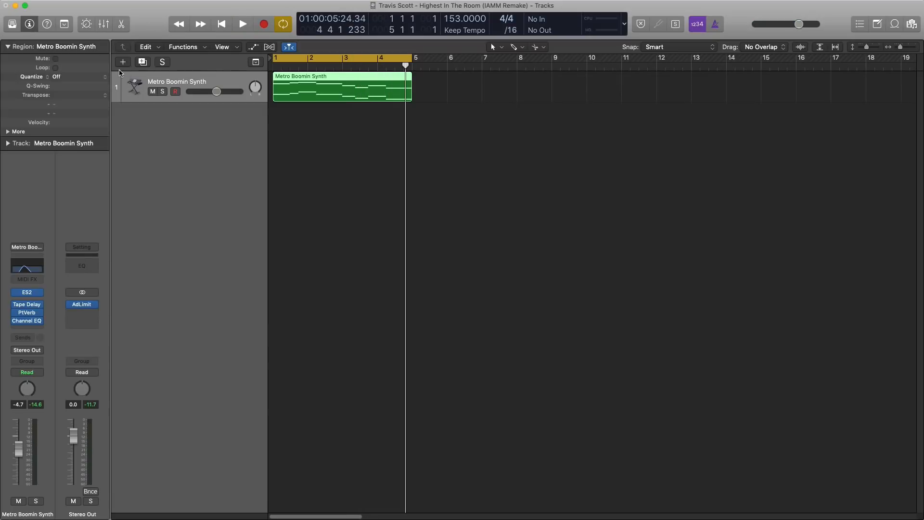
- Add a new software instrument track and create an empty region on it spanning bars 1 to 4
left_click(123, 61)
key("Return")
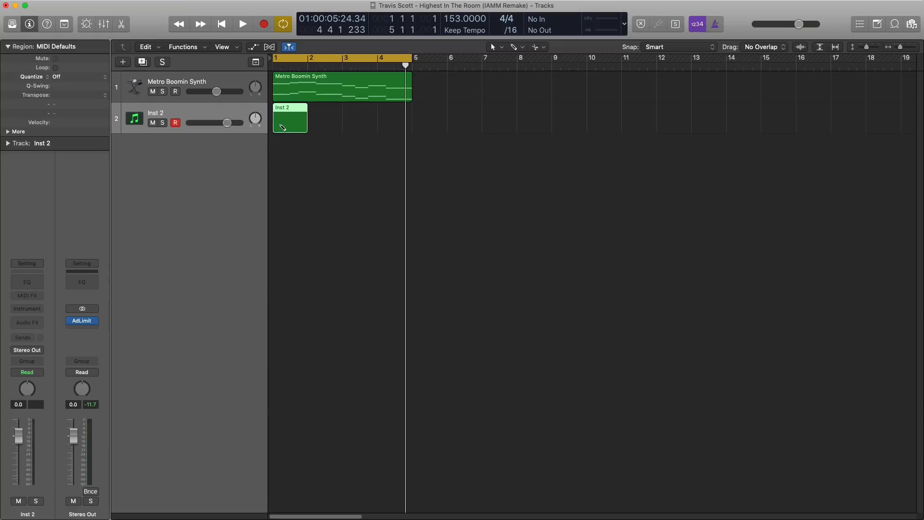
left_click_drag(303, 126, 391, 128)
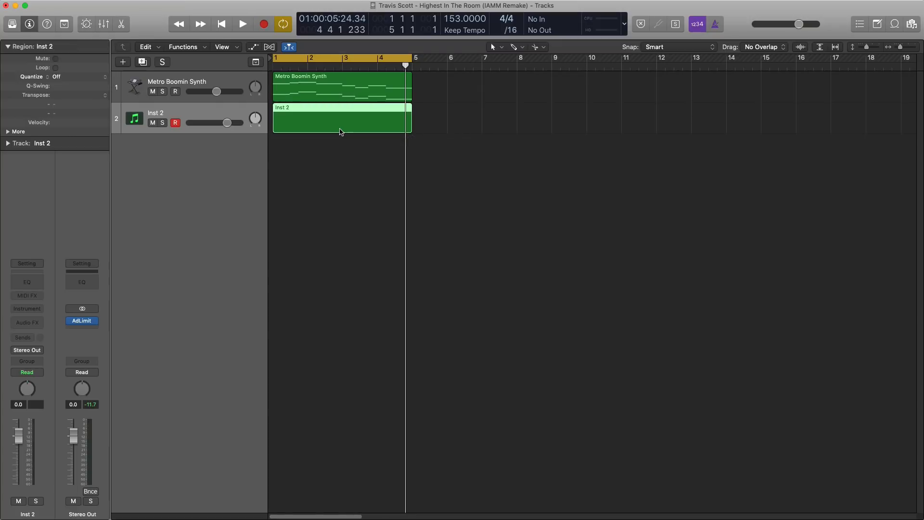
- Load the Steel String Acoustic guitar patch on the new track and open its empty region in the piano roll
left_click(13, 25)
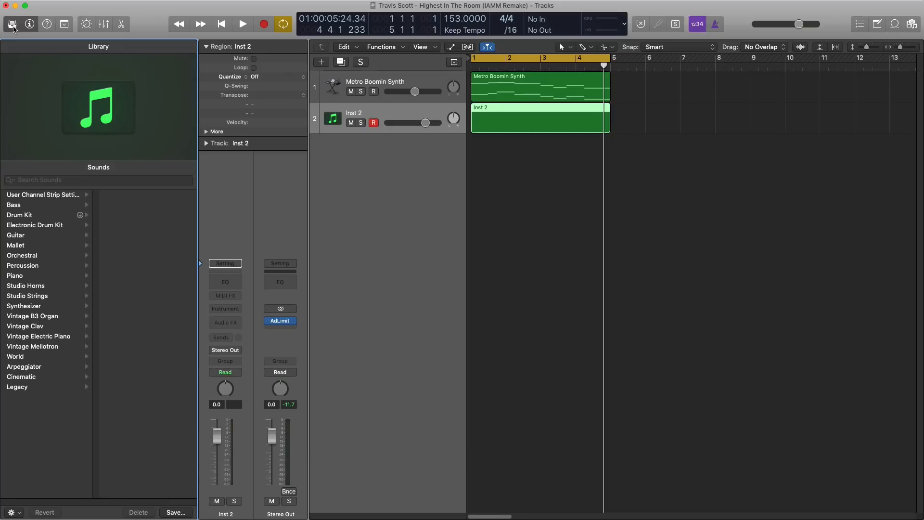
left_click(39, 236)
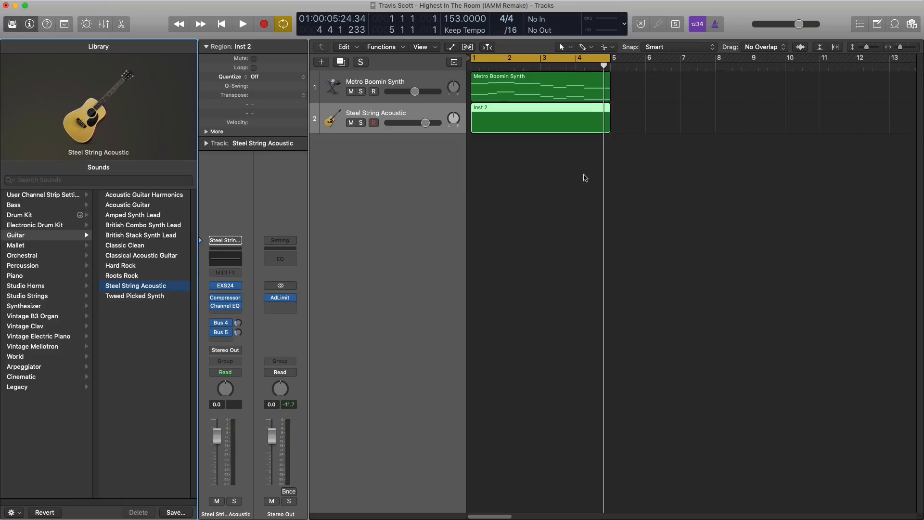
double_click(528, 129)
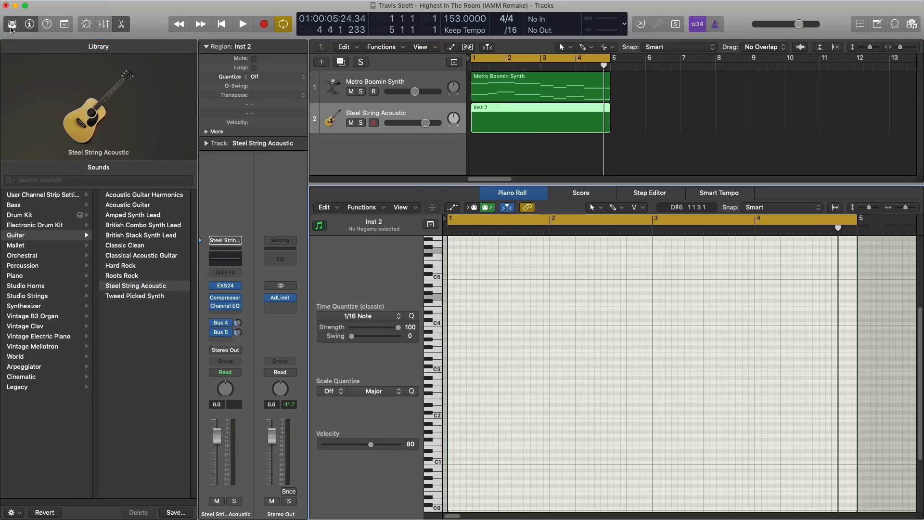
left_click(12, 26)
- Listen to the synth loop, add an eighth-note F3 at the start of the guitar region, and play it
key("space")
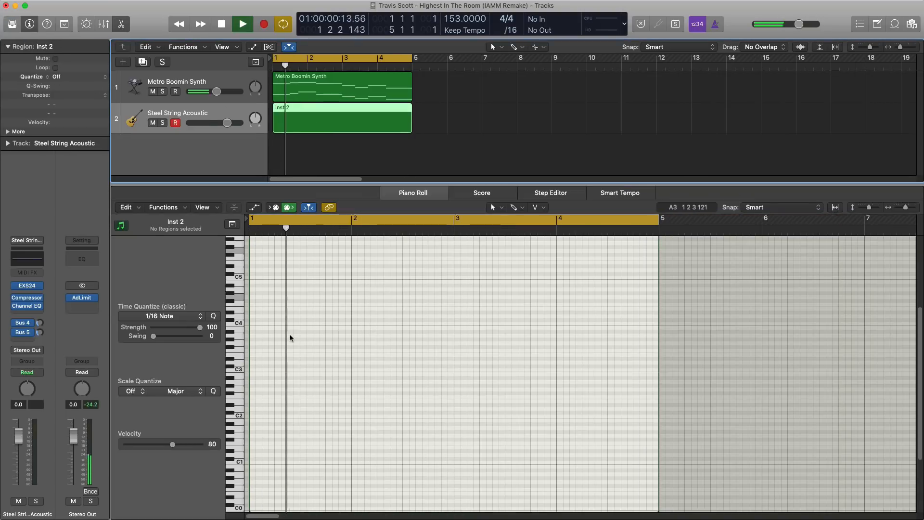
key("space")
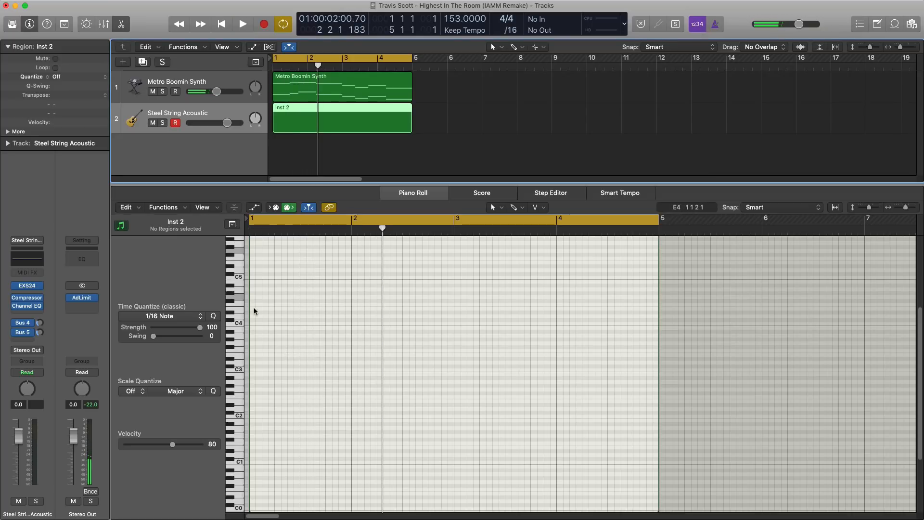
left_click(256, 351, "super")
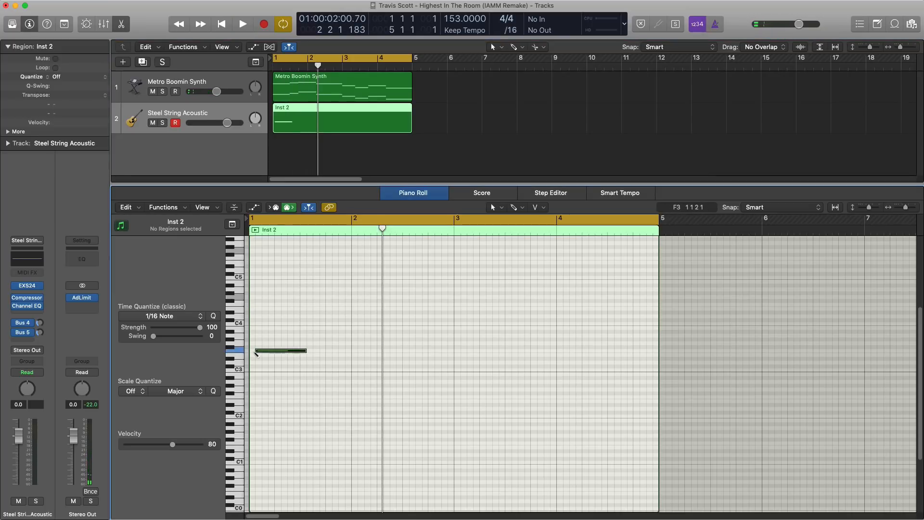
left_click_drag(277, 354, 262, 353)
key("space")
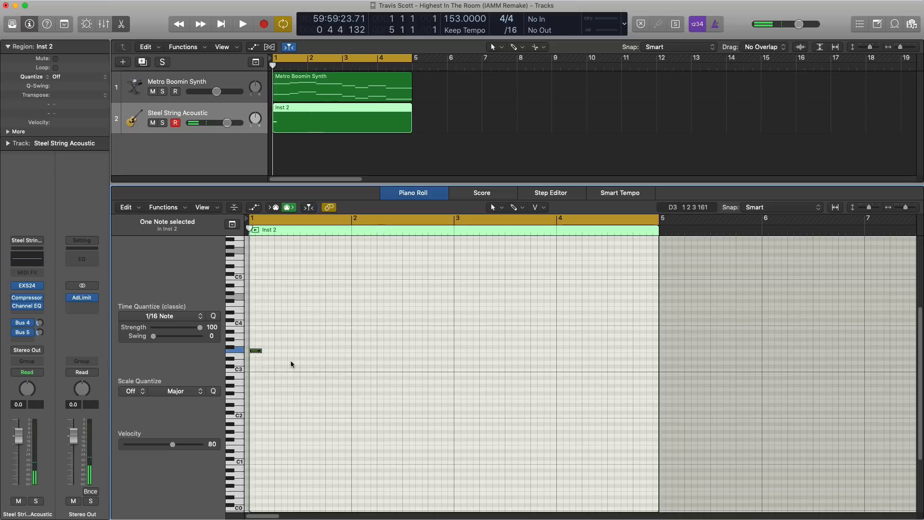
- Add eighth notes D3 and A2 directly after the first F3 guitar note, auditioning the loop
key("space")
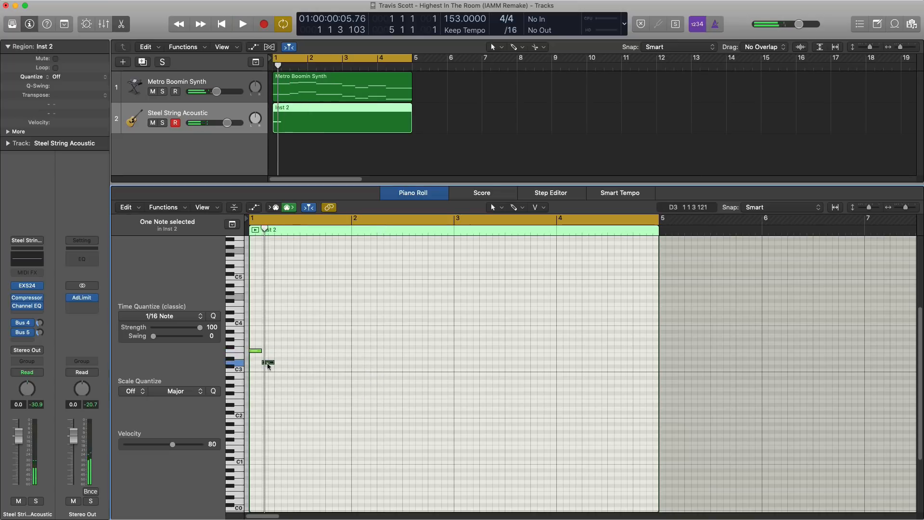
key("space")
key("space")
key("space")
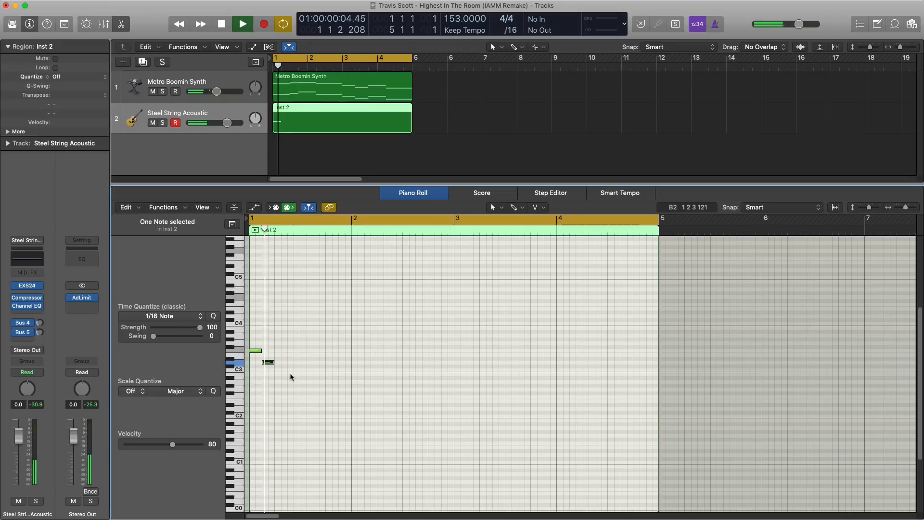
left_click(278, 382)
key("space")
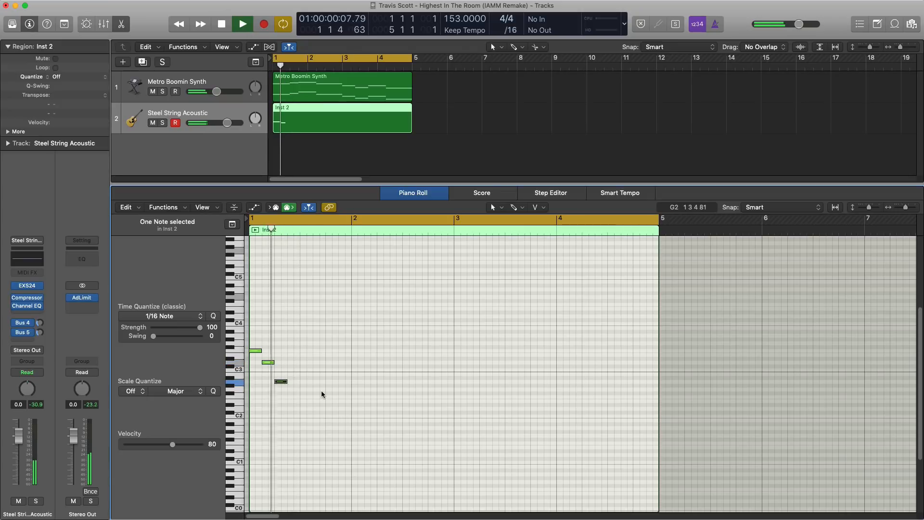
- Duplicate the three-note F3, D3, A2 guitar pattern directly after itself in bar 1 and play the loop
key("space")
left_click_drag(309, 391, 294, 355)
key("space")
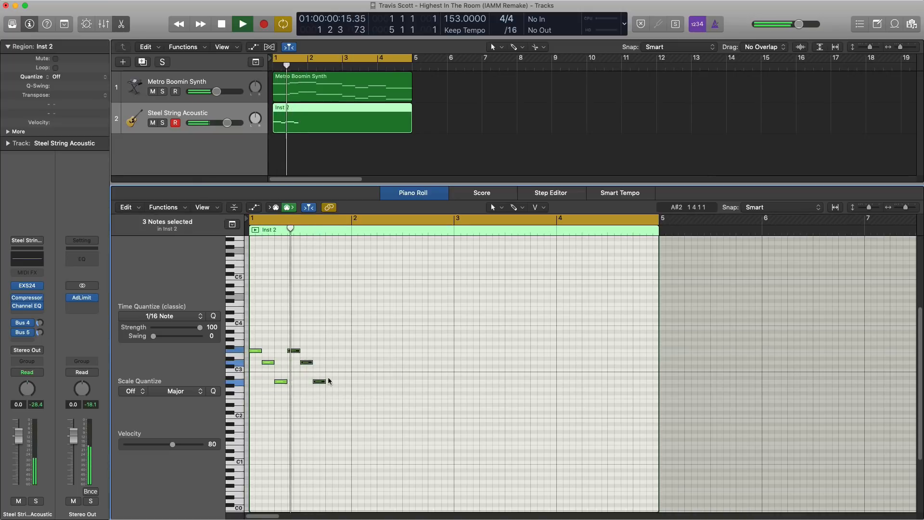
- Complete bar 1 of the guitar part with an eighth-note F3 followed by sixteenth notes E3 and F3, and play it back
key("space")
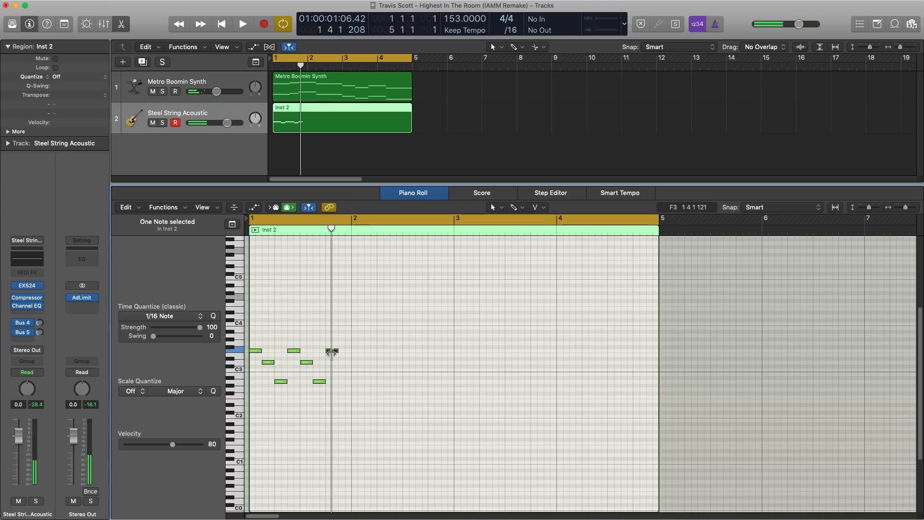
key("space")
key("space")
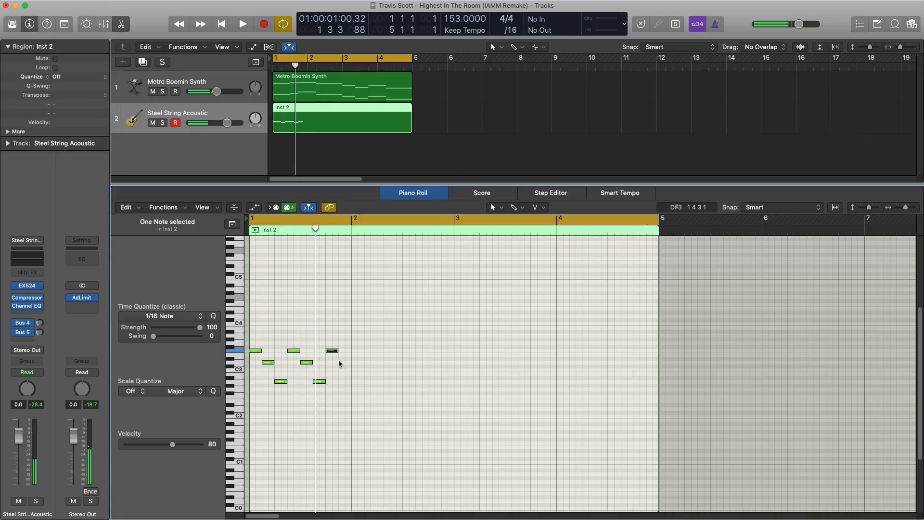
left_click(341, 355, "super")
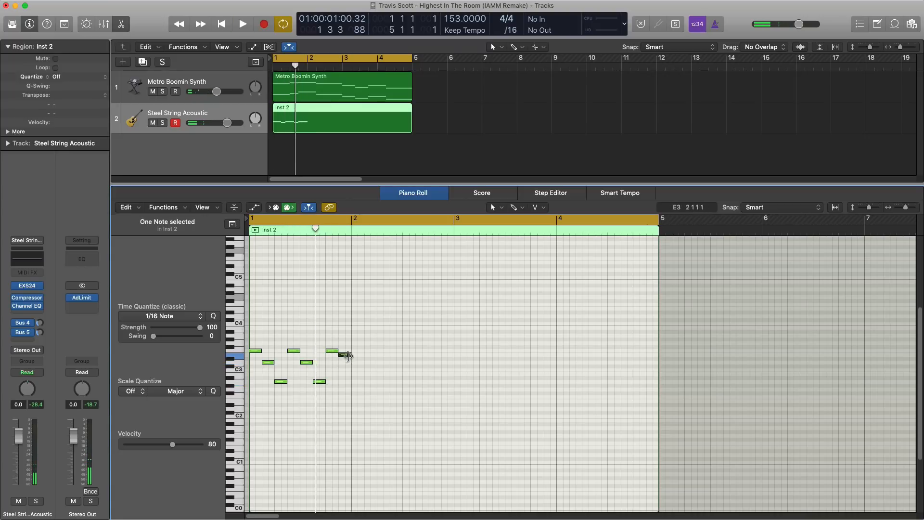
left_click_drag(348, 356, 342, 356)
left_click(346, 351, "super")
key("space")
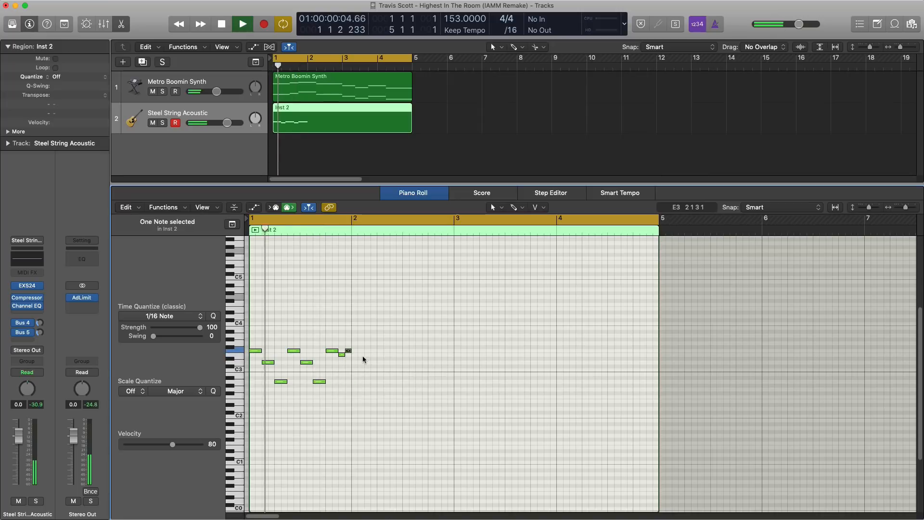
- Play the loop to check bar 1 of the guitar part, and add an eighth-note E3 at the start of bar 2
key("space")
key("space")
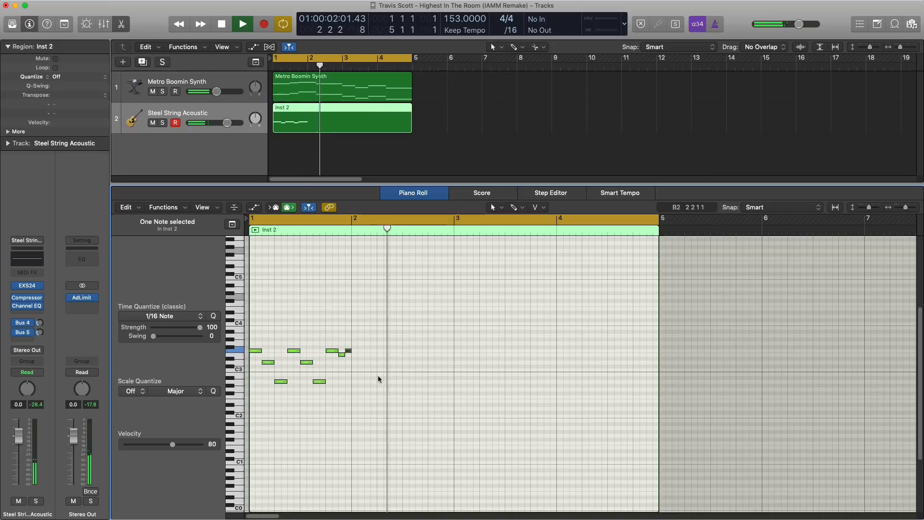
key("space")
key("space")
key("space")
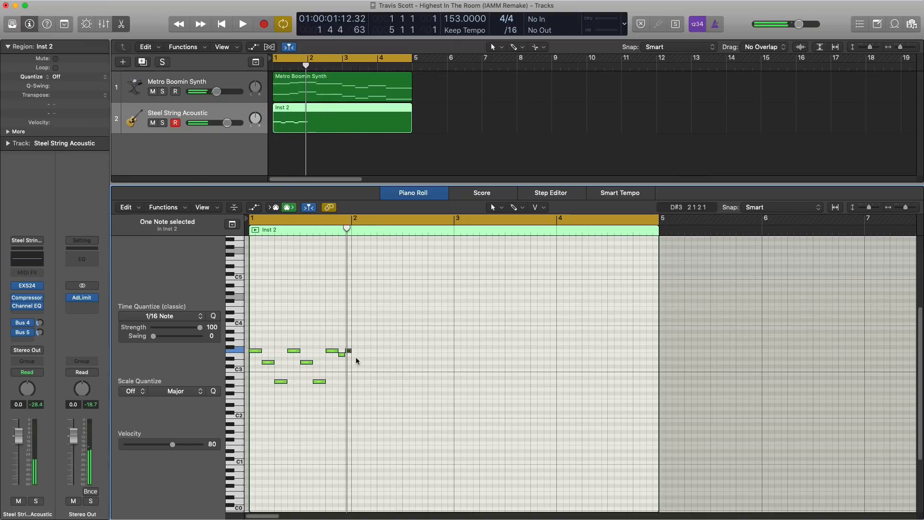
left_click(356, 356)
left_click_drag(357, 357, 365, 360)
key("space")
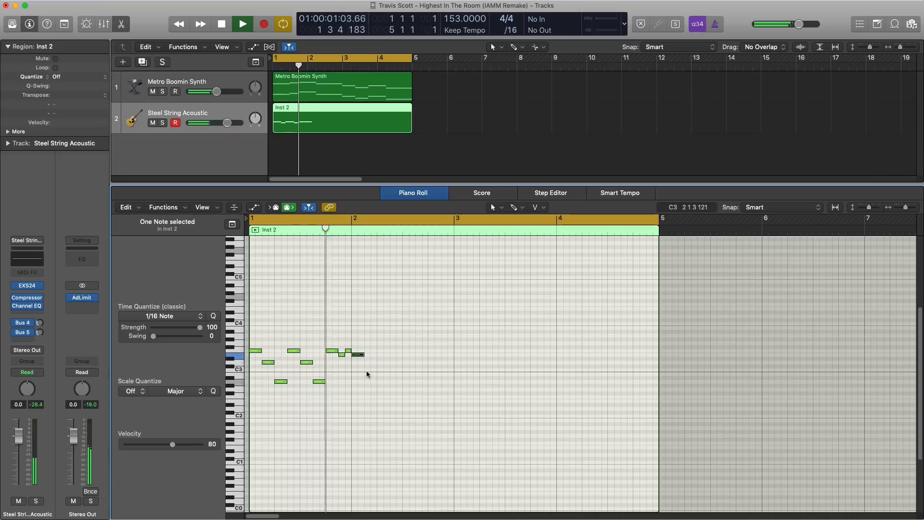
- Add eighth notes C3 and A2 directly after the E3 in bar 2, and audition the guitar part
left_click(368, 370)
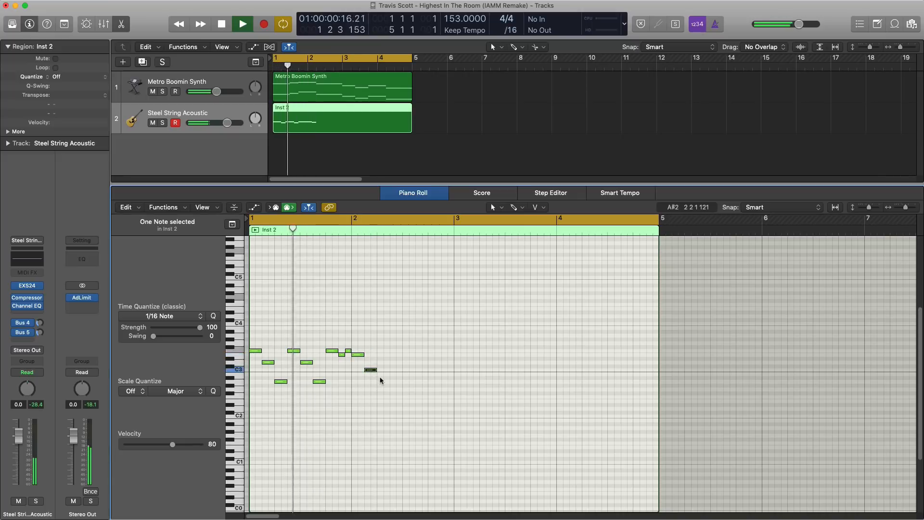
left_click(388, 382)
key("space")
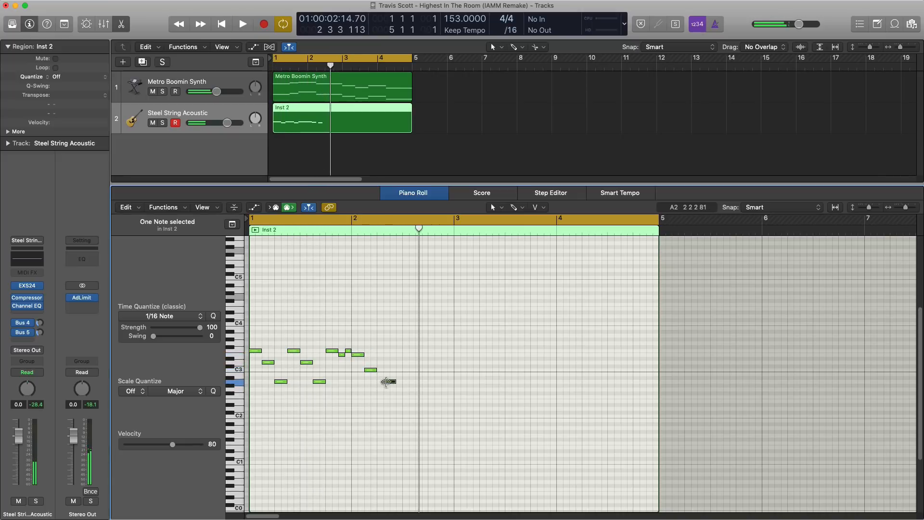
left_click_drag(388, 384, 383, 386)
key("space")
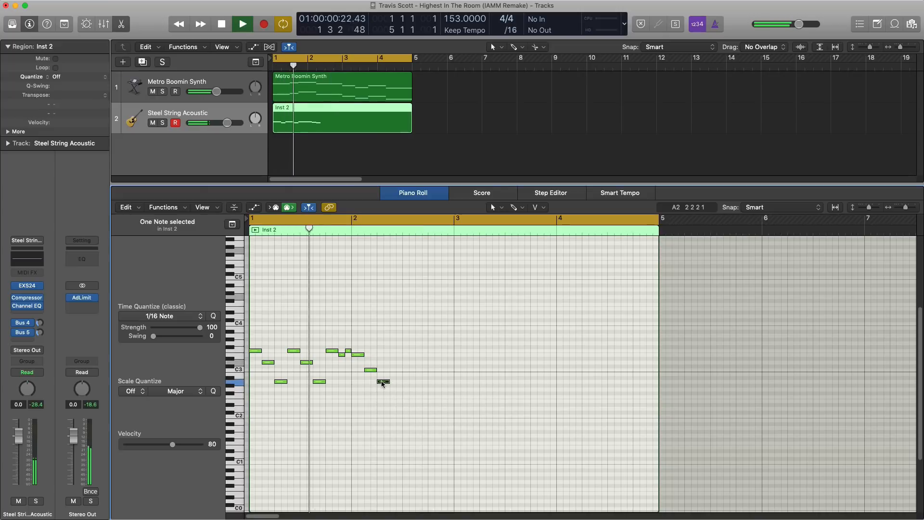
key("space")
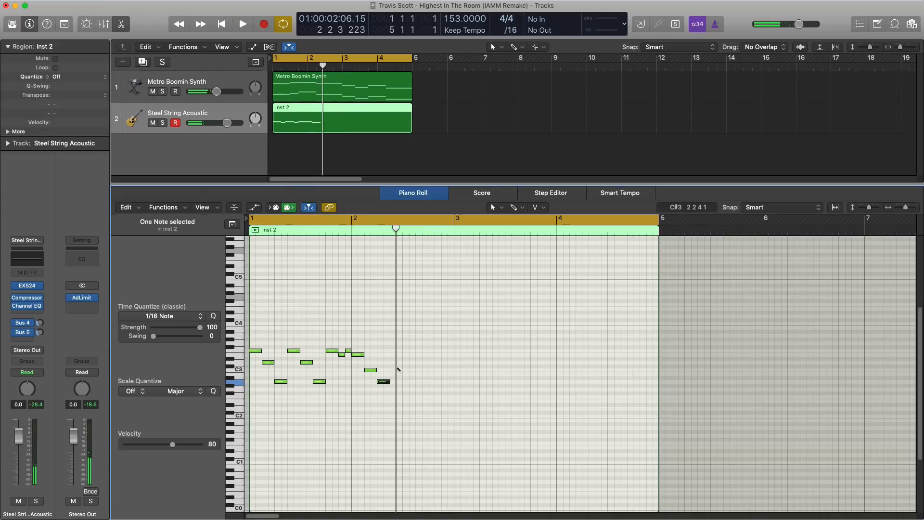
- Duplicate the E3, C3, A2 guitar pattern directly after itself in bar 2 and play the loop
left_click_drag(398, 399, 396, 356)
key("space")
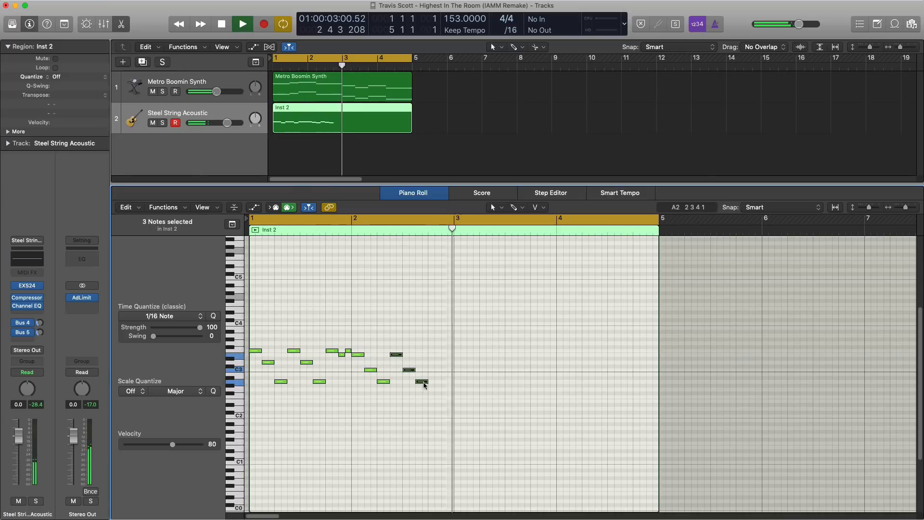
key("space")
- Complete bar 2 of the guitar part with an eighth-note D3 followed by sixteenth notes E3 and F3, auditioning the result
key("space")
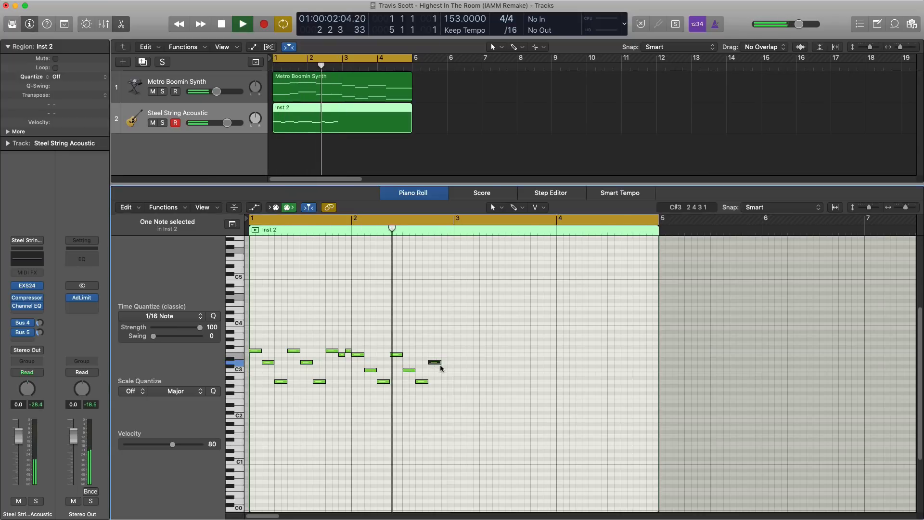
key("space")
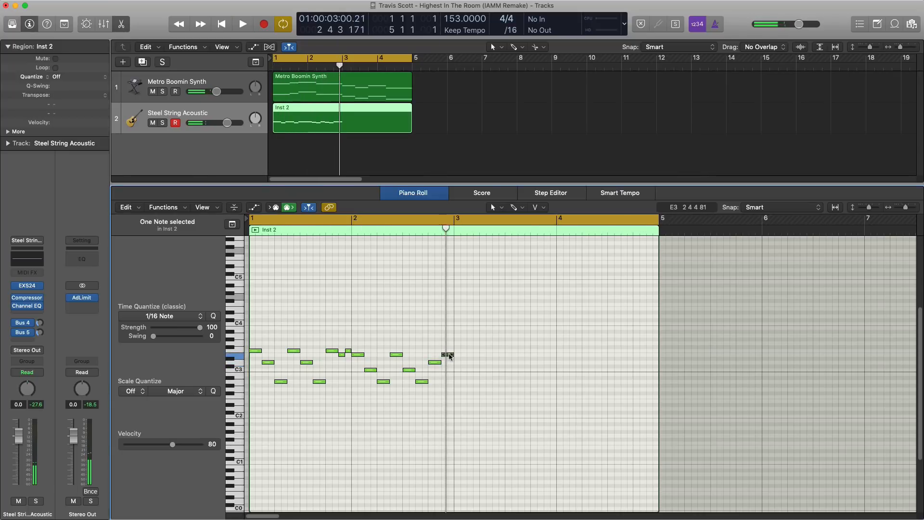
mouse_move(453, 357)
left_click_drag(453, 355, 453, 355)
key("space")
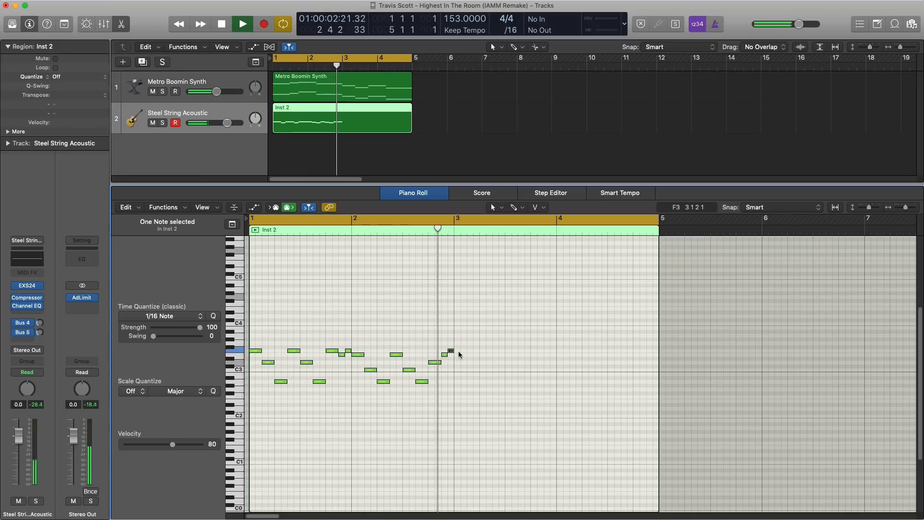
key("space")
- Repeat the entire two-bar guitar pattern across bars 3 and 4 and play it back
left_click_drag(469, 431, 253, 325)
key("super+r")
key("space")
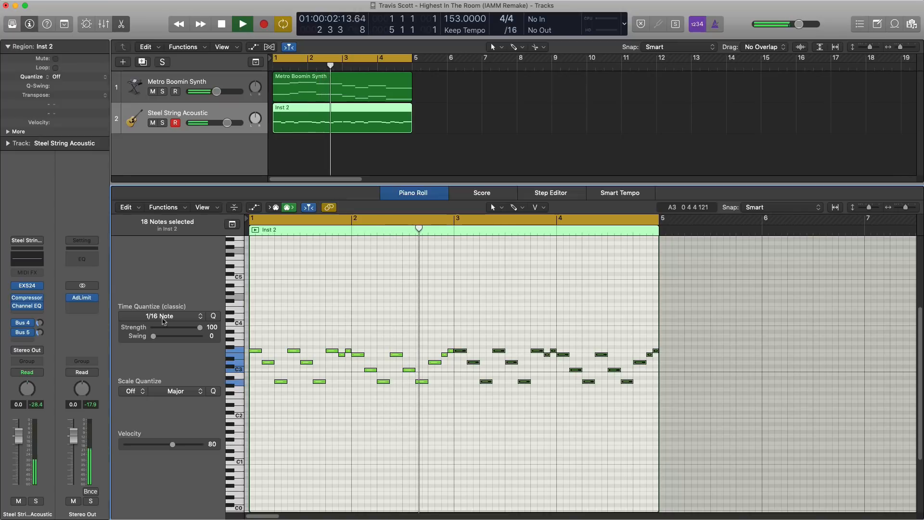
- Raise the level in the guitar track's EXS24 sampler while the loop plays, and stop playback
left_click(27, 285)
left_click_drag(328, 103, 331, 101)
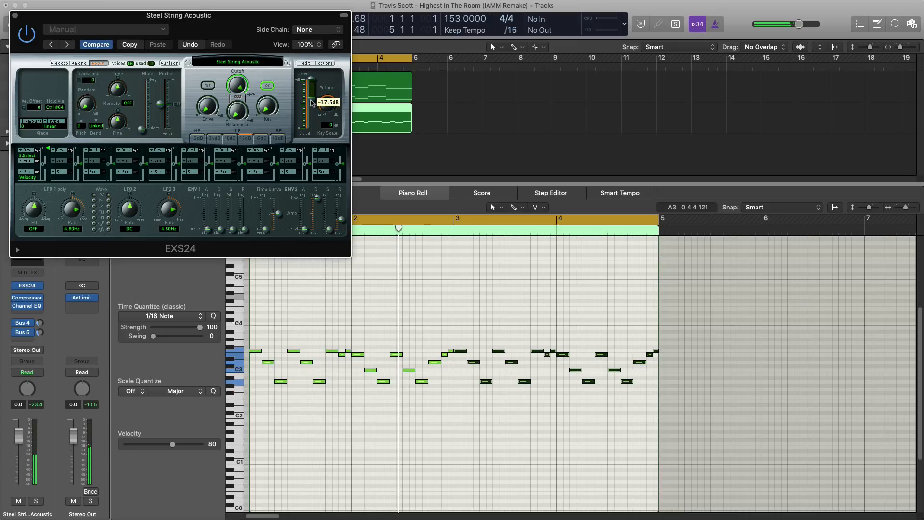
left_click(15, 16)
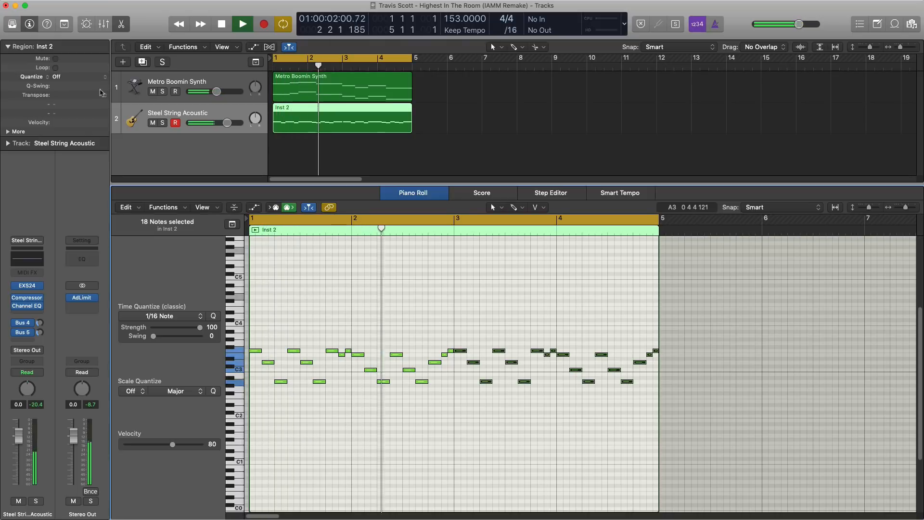
key("space")
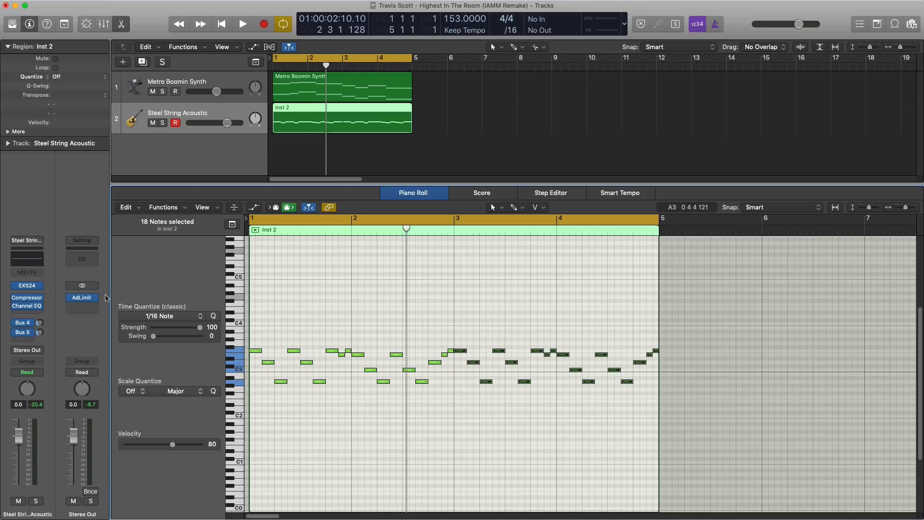
- Insert Pedalboard before the Compressor on the guitar track, load the complete pedalboard preset Cool Jazz, and audition it with the loop
left_click(31, 297)
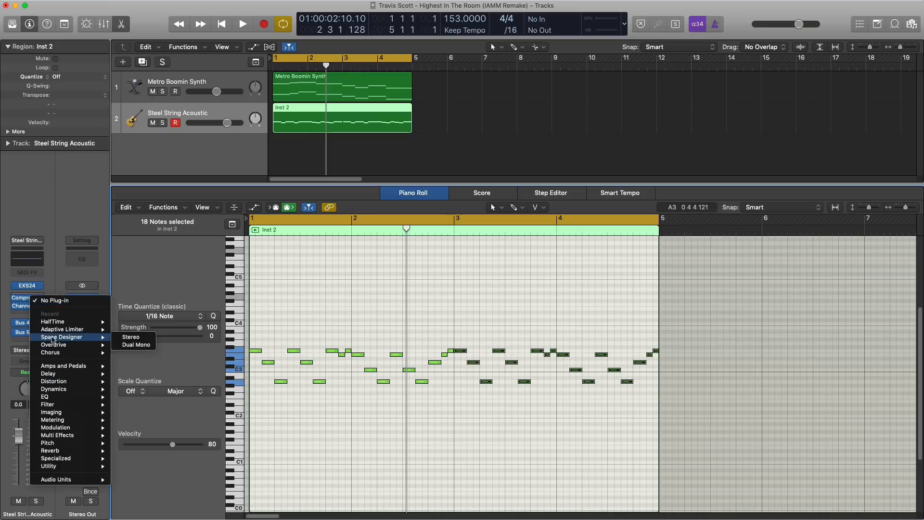
mouse_move(72, 365)
mouse_move(143, 370)
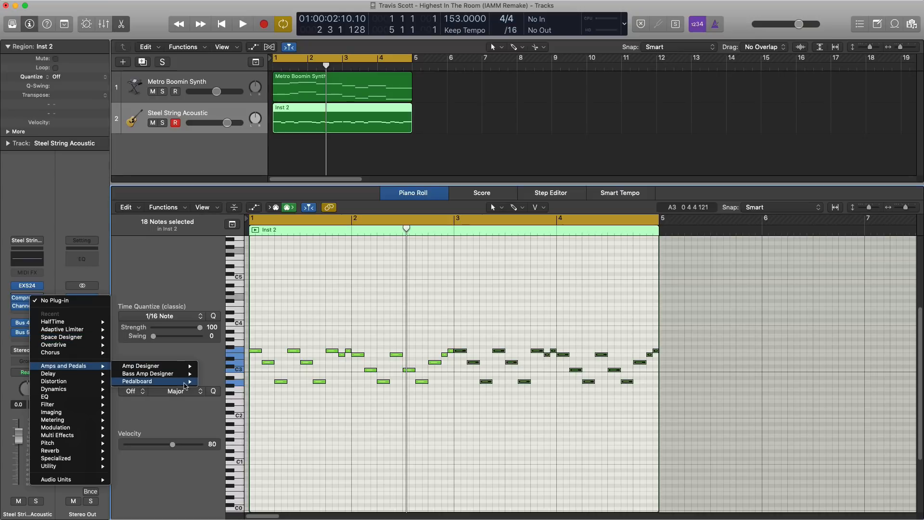
left_click(212, 381)
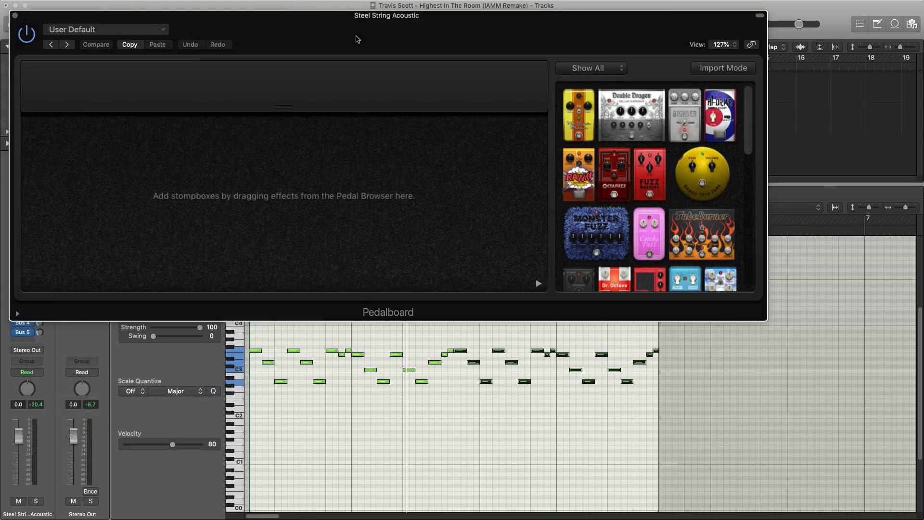
left_click(198, 42)
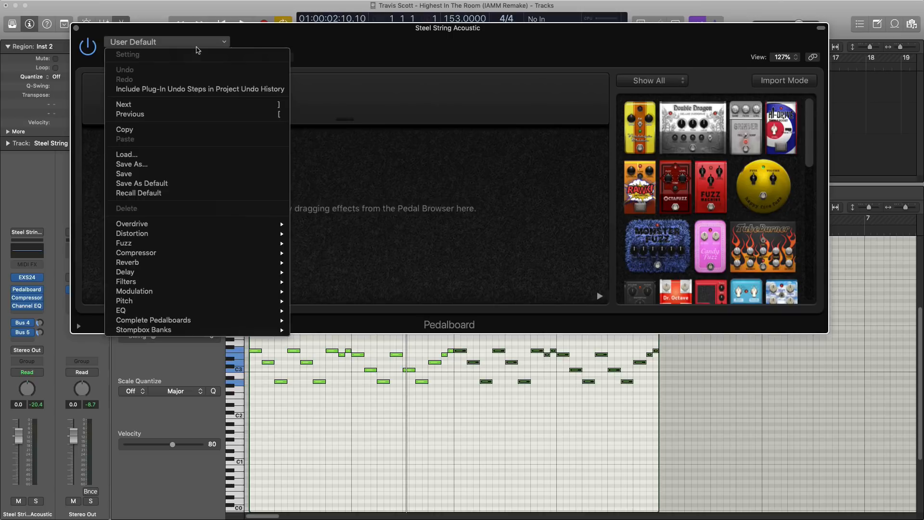
mouse_move(191, 322)
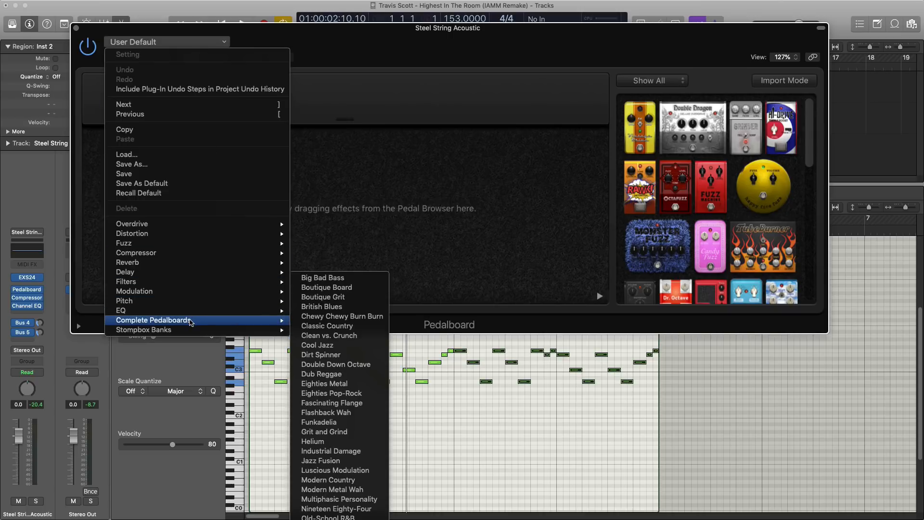
left_click(327, 346)
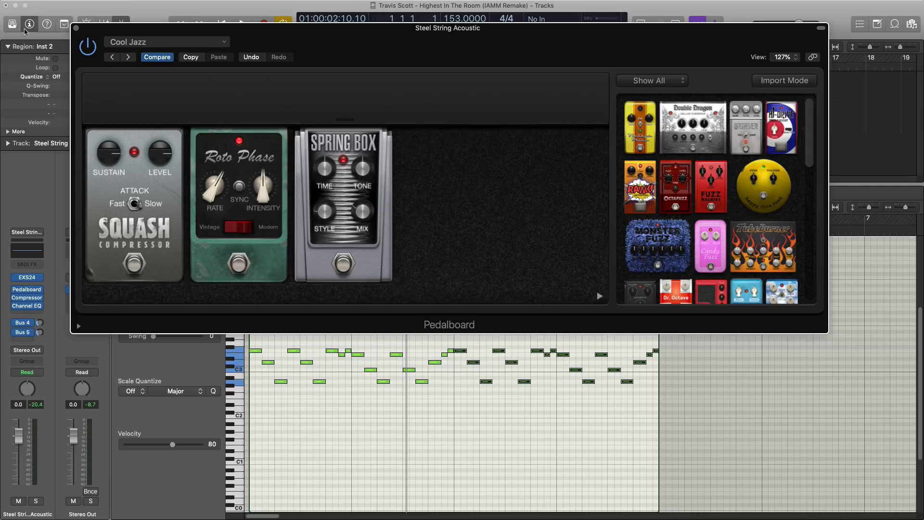
left_click(76, 28)
key("space")
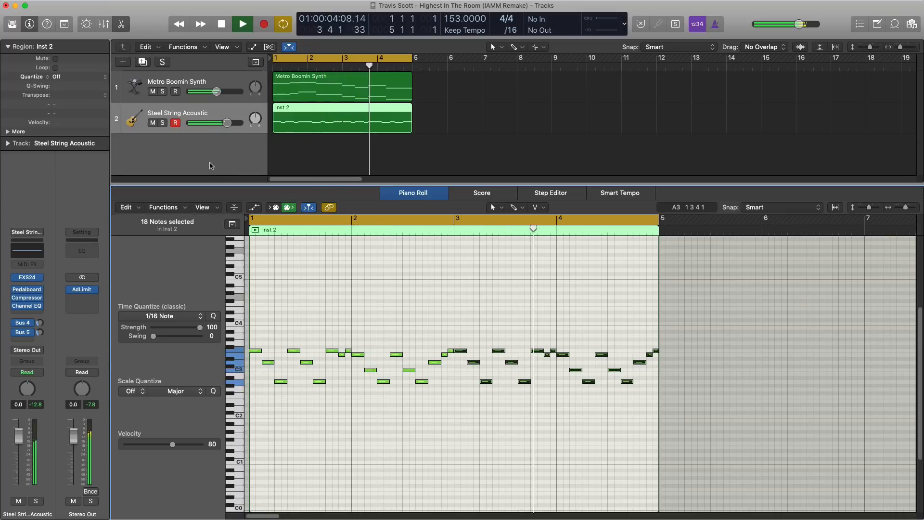
key("space")
- Enable the low cut in the guitar's Channel EQ and set it to 142 Hz, 24 dB/Oct, with a Q of 0.71
left_click(27, 306)
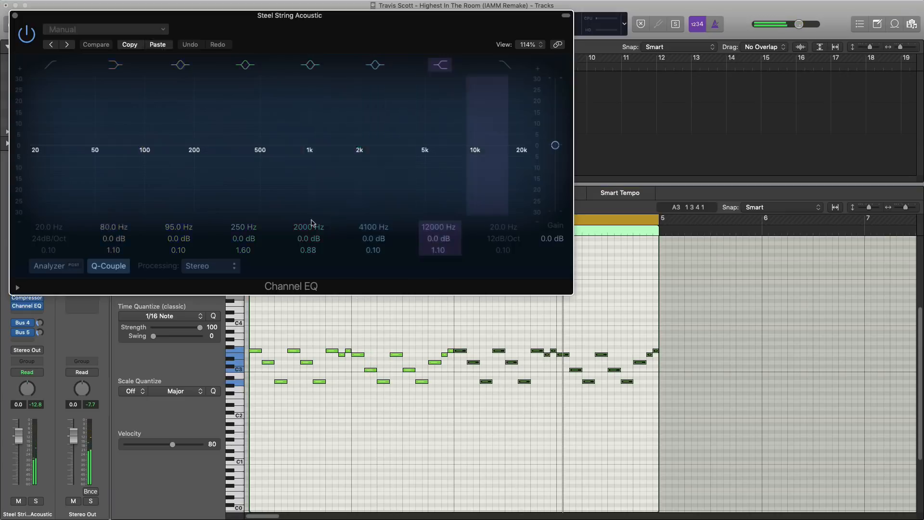
left_click_drag(345, 45, 443, 70)
key("space")
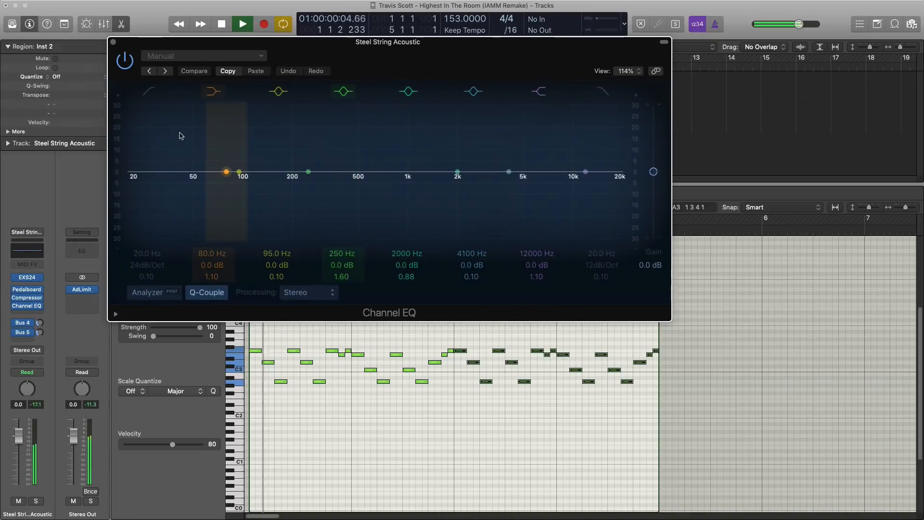
left_click(149, 91)
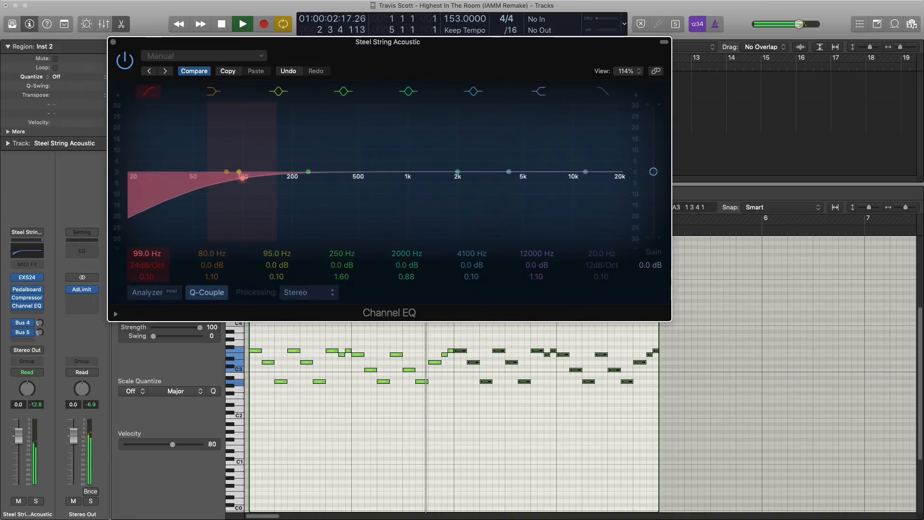
left_click_drag(267, 178, 283, 178)
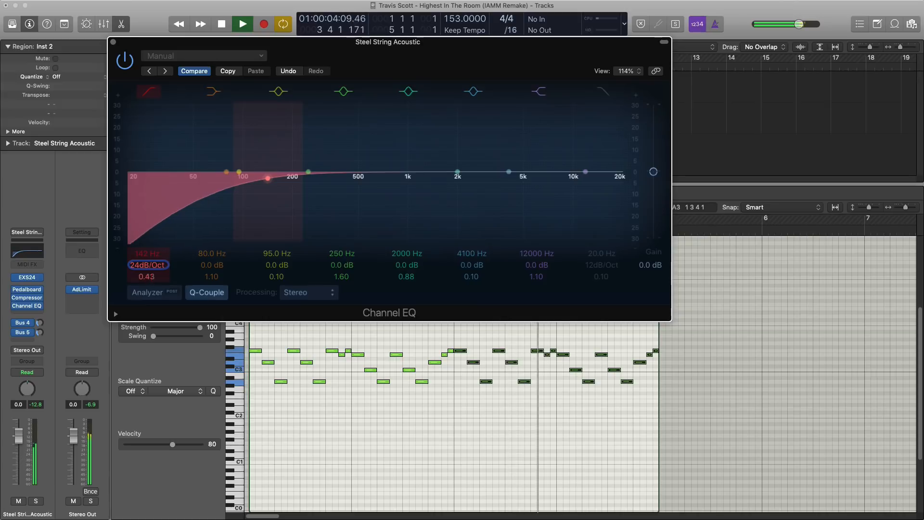
left_click_drag(146, 276, 147, 267)
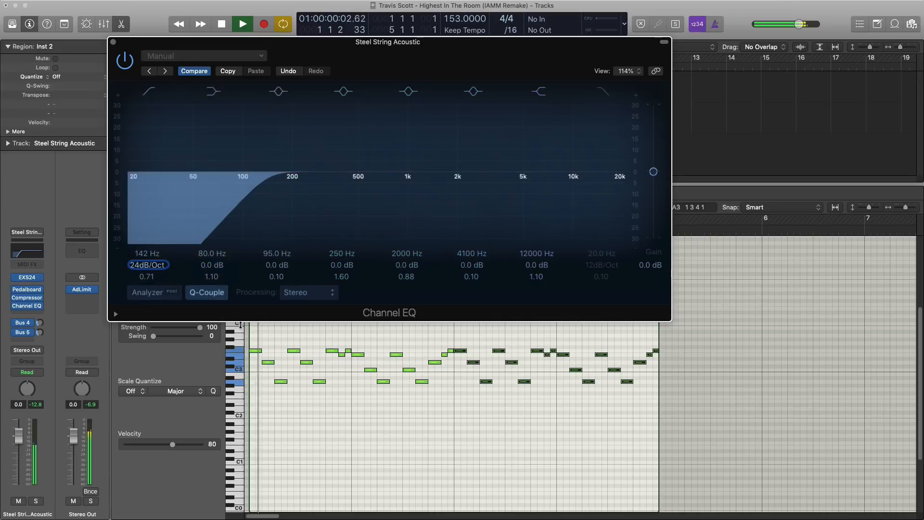
- Enable the guitar EQ's high cut at 12400 Hz, using the spectrum analyzer during playback, and close the EQ
key("space")
left_click(603, 93)
key("space")
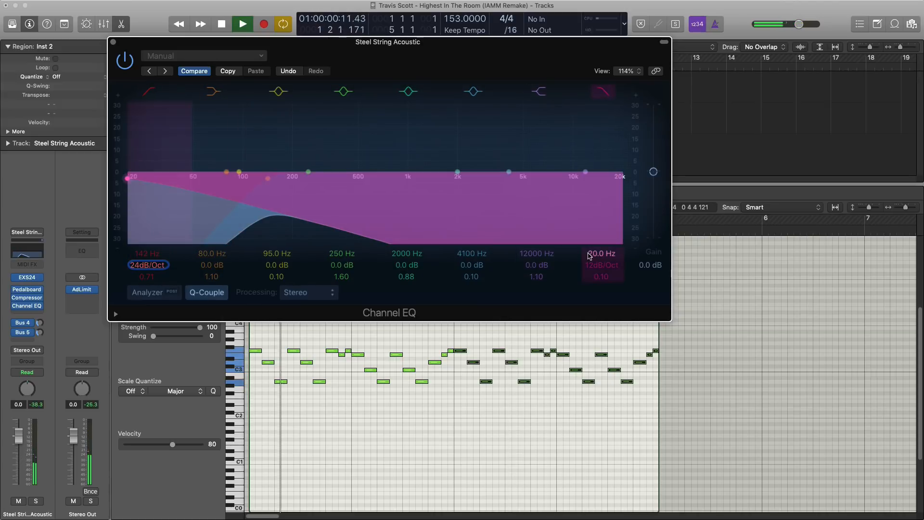
left_click_drag(590, 255, 590, 132)
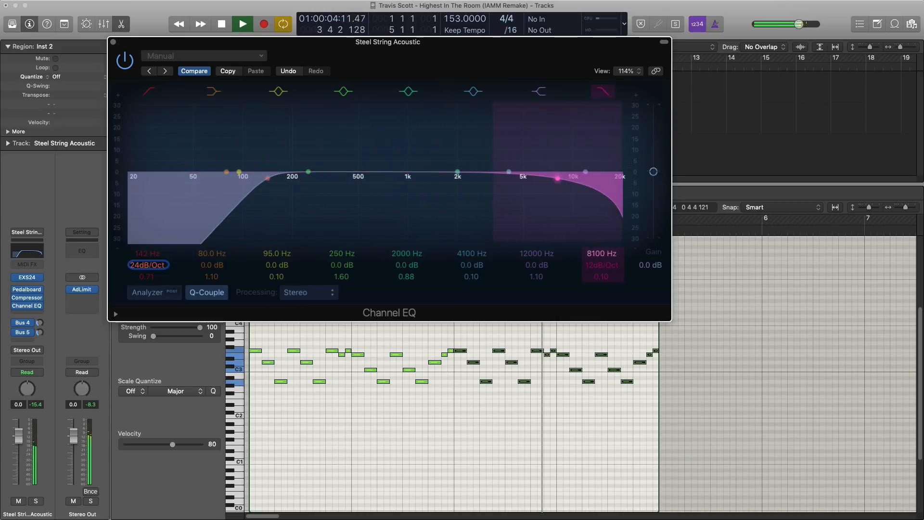
left_click(145, 292)
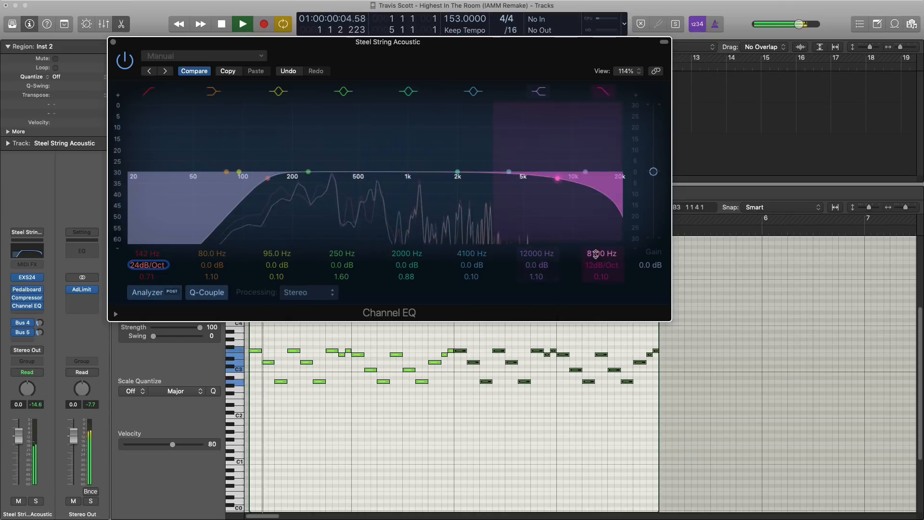
left_click_drag(595, 254, 596, 245)
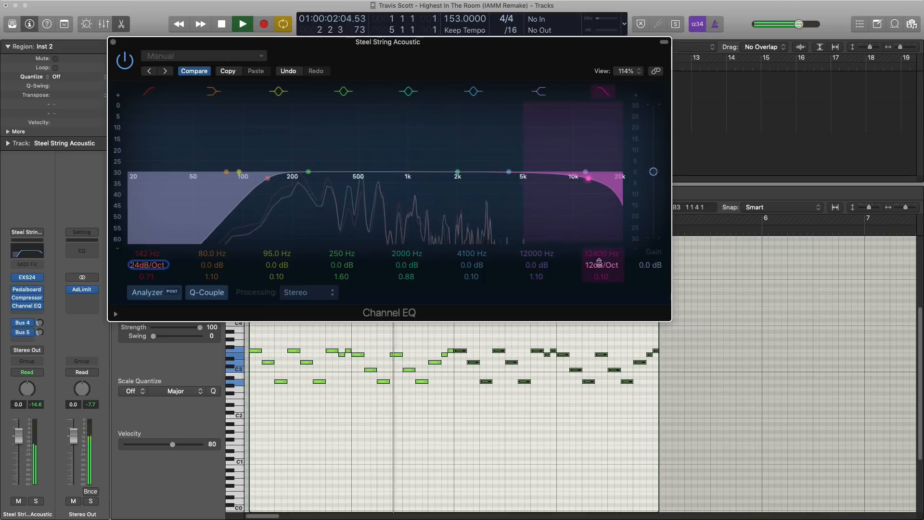
key("space")
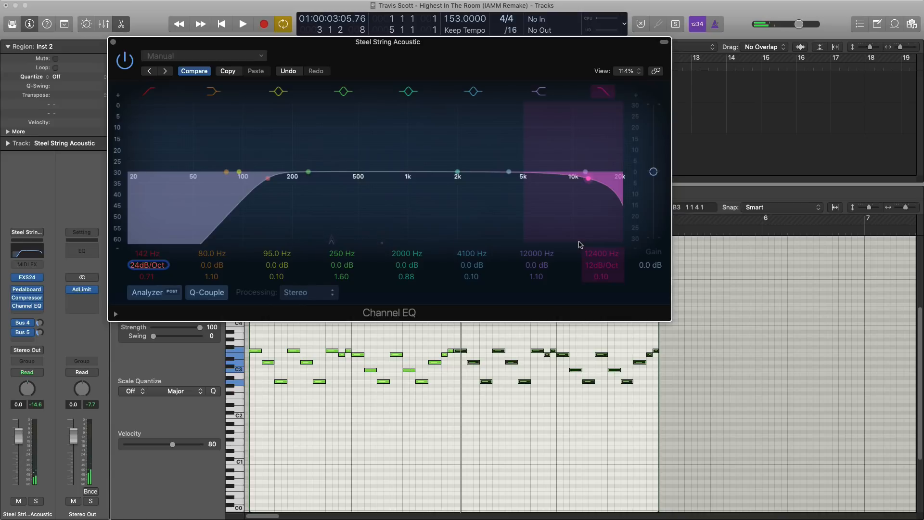
left_click(113, 42)
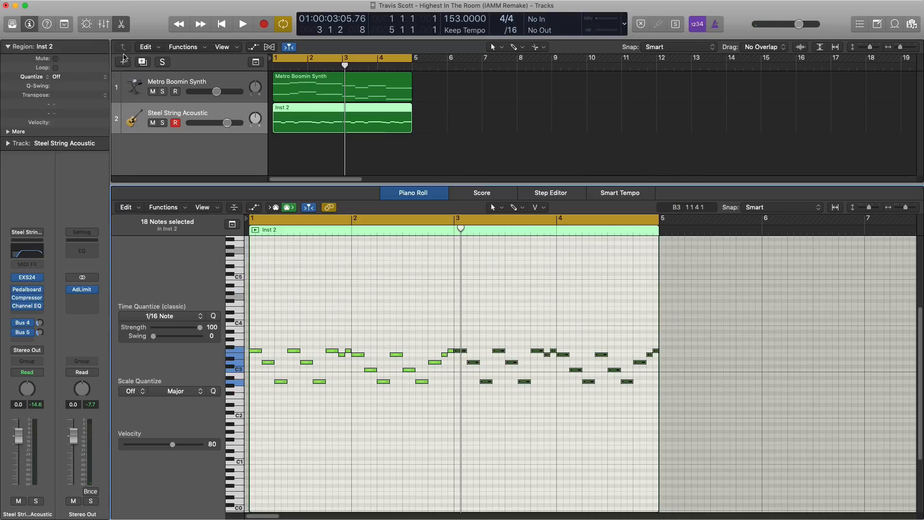
- Insert Chorus after the Channel EQ on the guitar track and briefly audition the loop
left_click(33, 314)
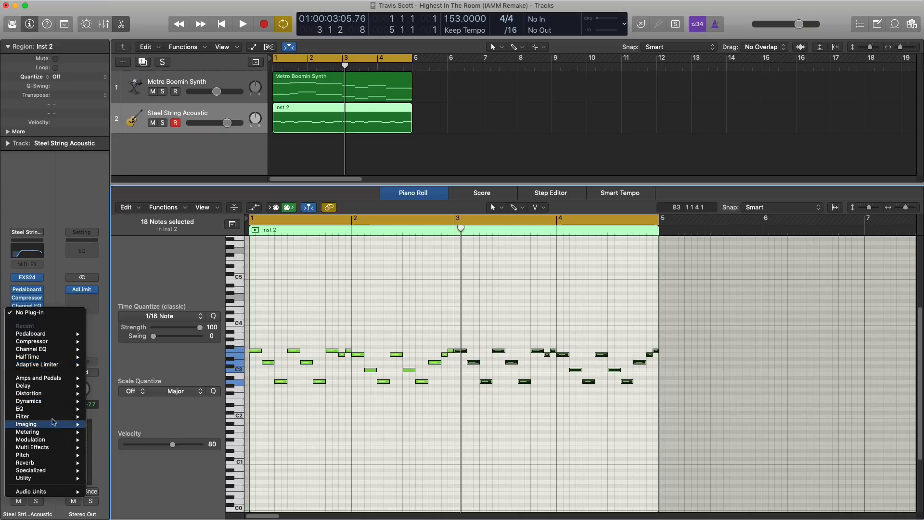
mouse_move(51, 440)
left_click(176, 440)
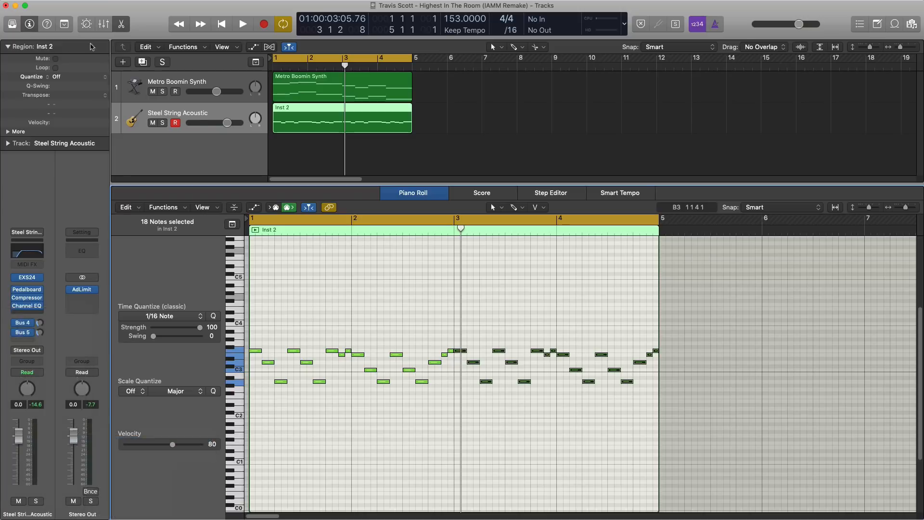
key("space")
left_click_drag(106, 16, 283, 77)
key("space")
- Load the Pad Enchancer preset in the guitar's Chorus, set the mix to 43 % during playback, and close the effect
left_click(272, 91)
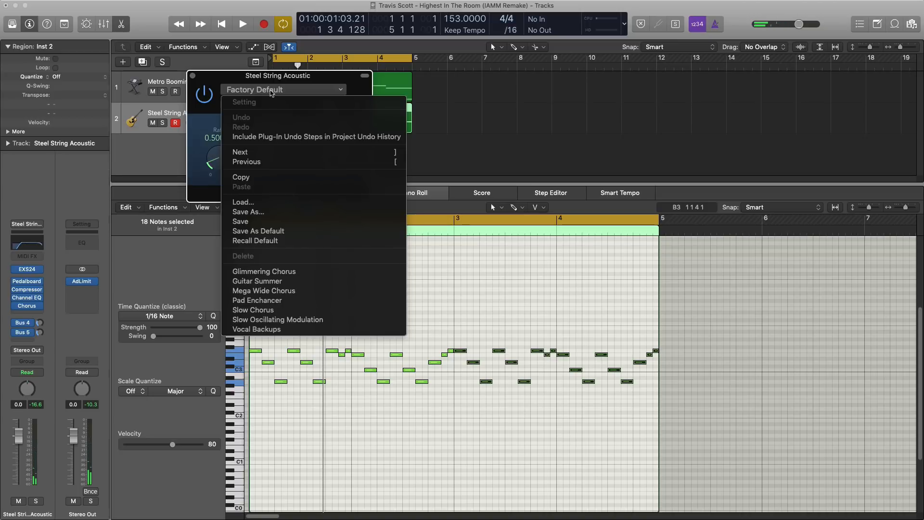
left_click(273, 305)
key("space")
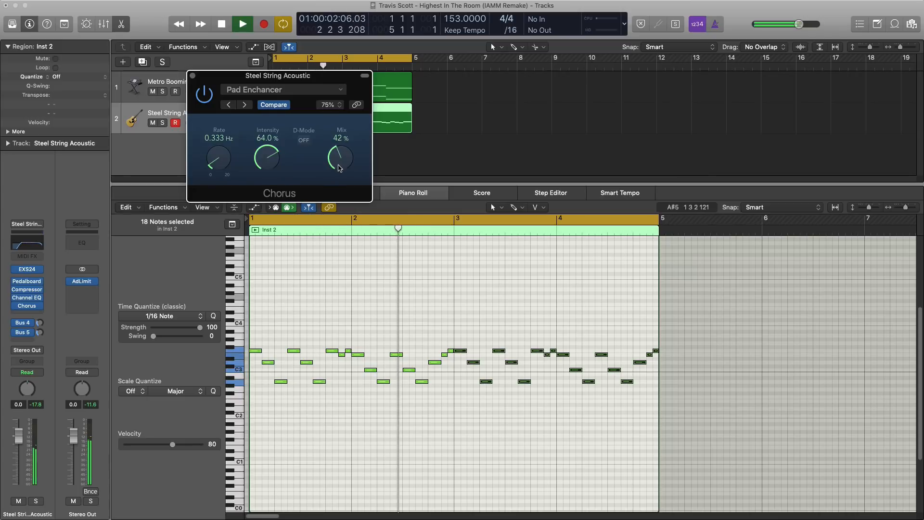
left_click_drag(338, 165, 338, 164)
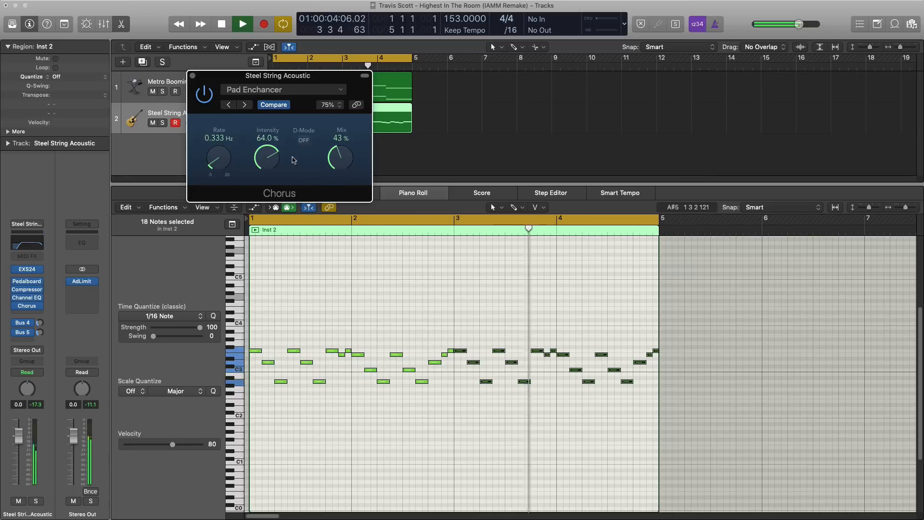
left_click(192, 76)
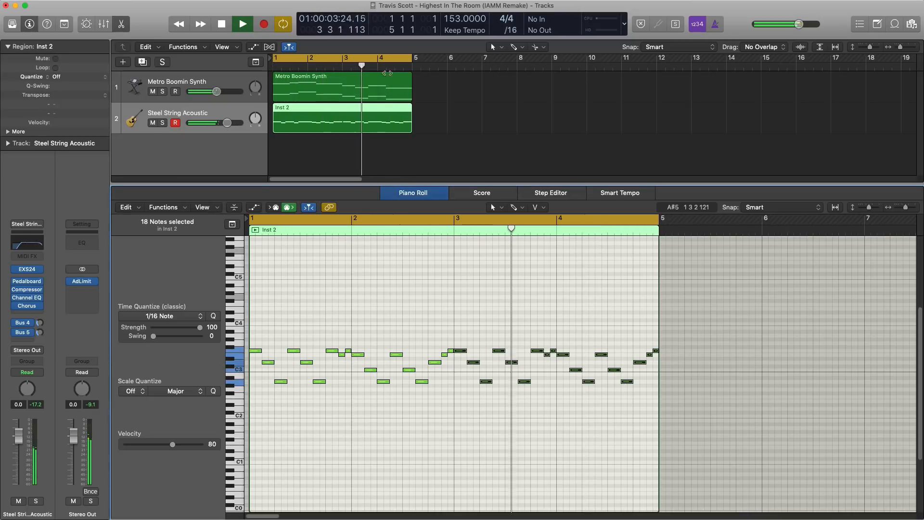
key("space")
- Insert the stereo Cableguys HalfTime effect after the Chorus on the guitar track, audition it with the loop, and close it
left_click(27, 313)
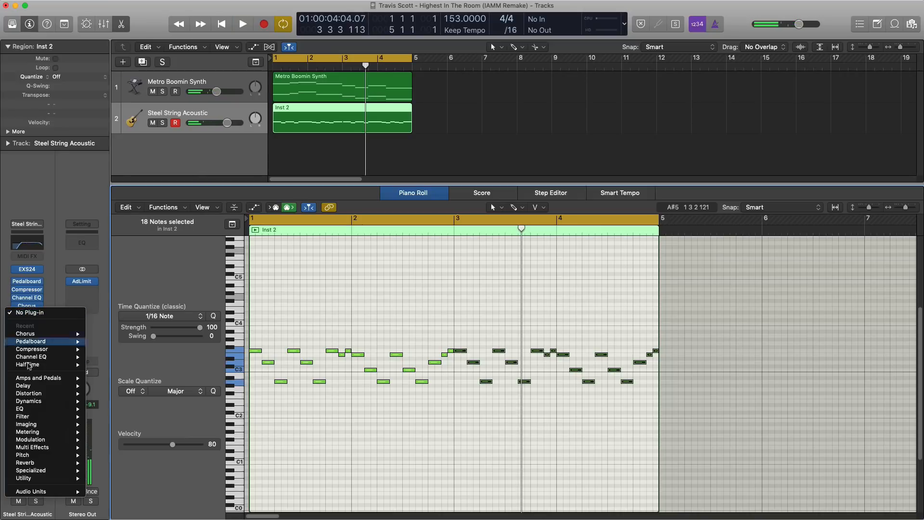
mouse_move(28, 492)
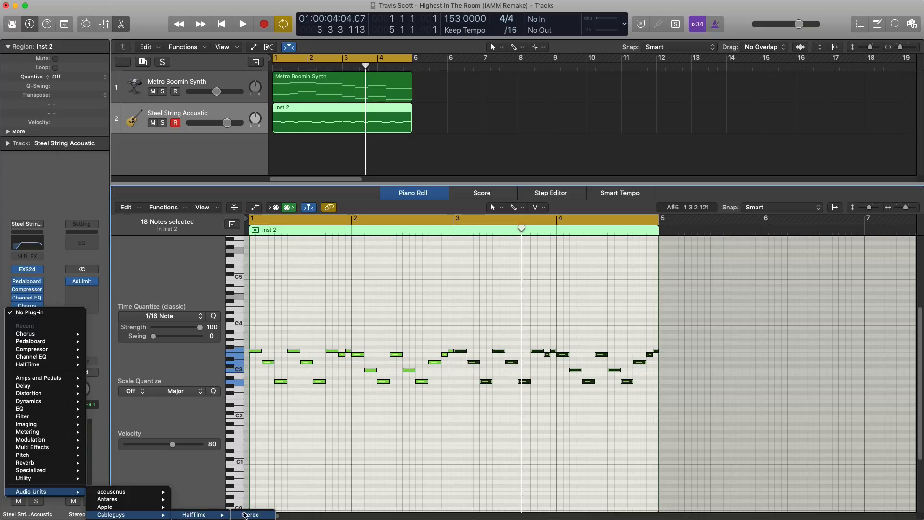
left_click(245, 515)
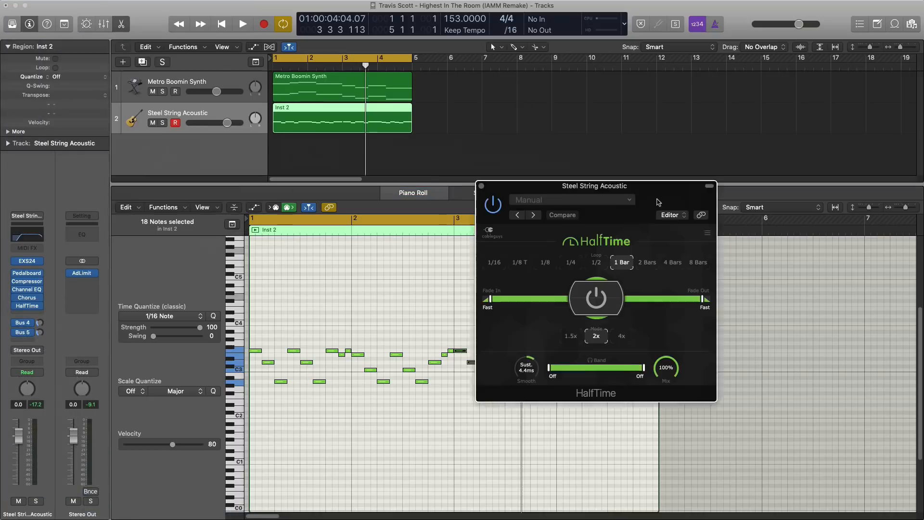
key("space")
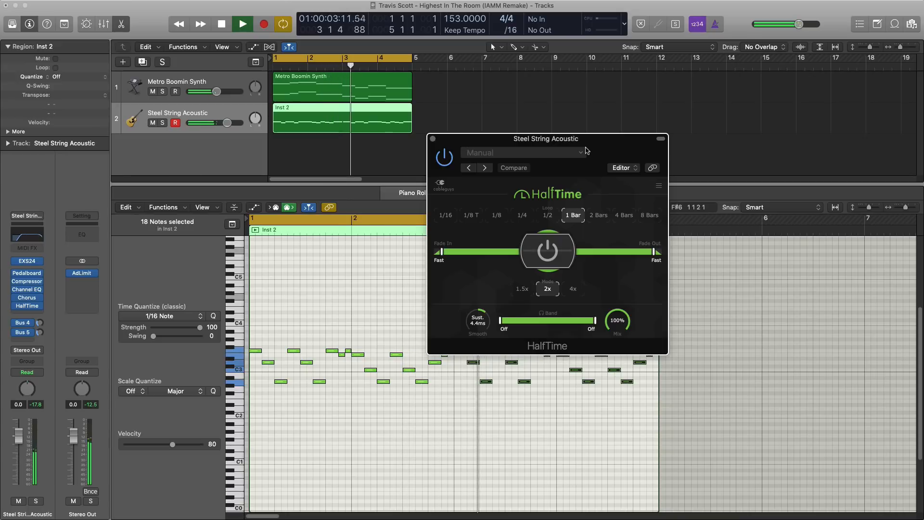
left_click(433, 139)
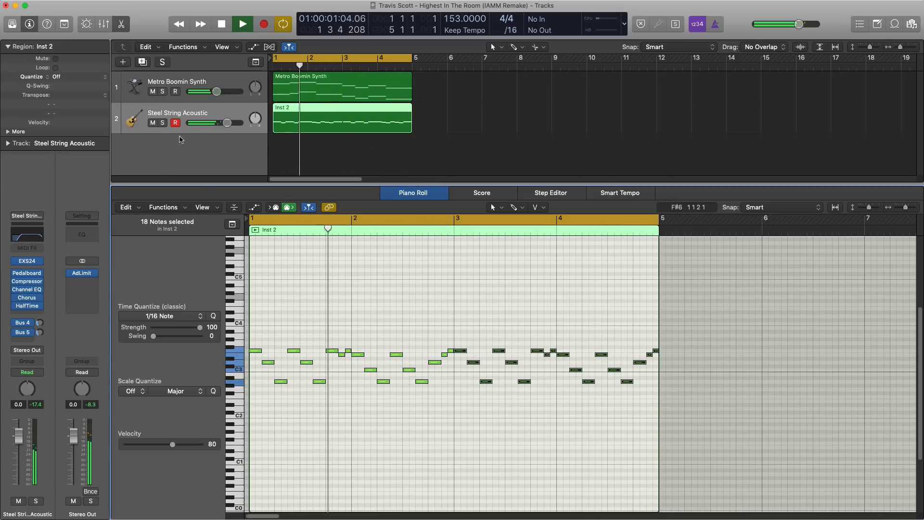
- Raise the Metro Boomin Synth track's volume slightly while the loop plays, and stop playback
left_click_drag(216, 91, 223, 91)
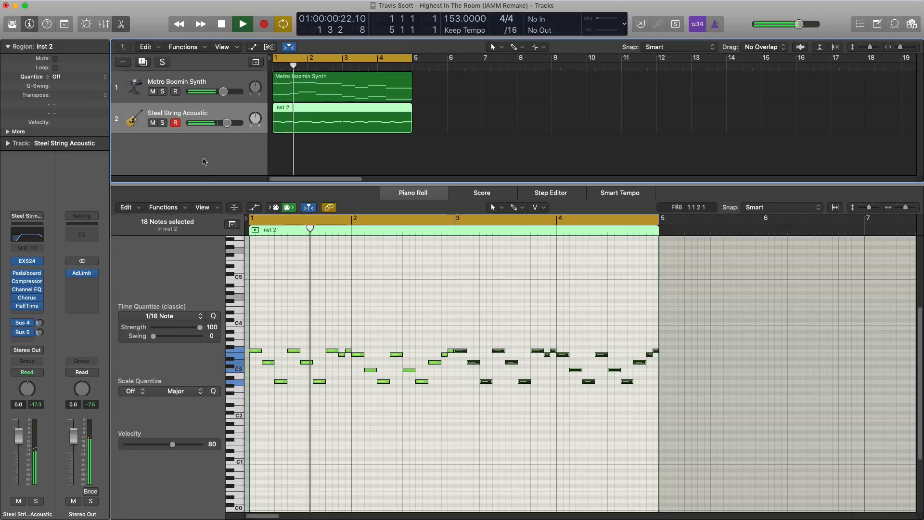
key("space")
- Insert a second Channel EQ after HalfTime on the guitar track, enable and lower its high cut, and audition the loop
left_click(27, 314)
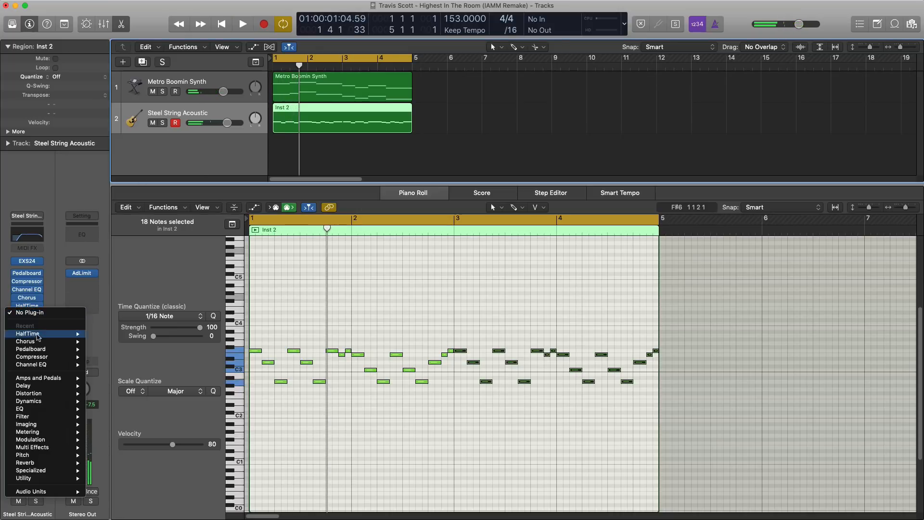
mouse_move(46, 393)
mouse_move(60, 411)
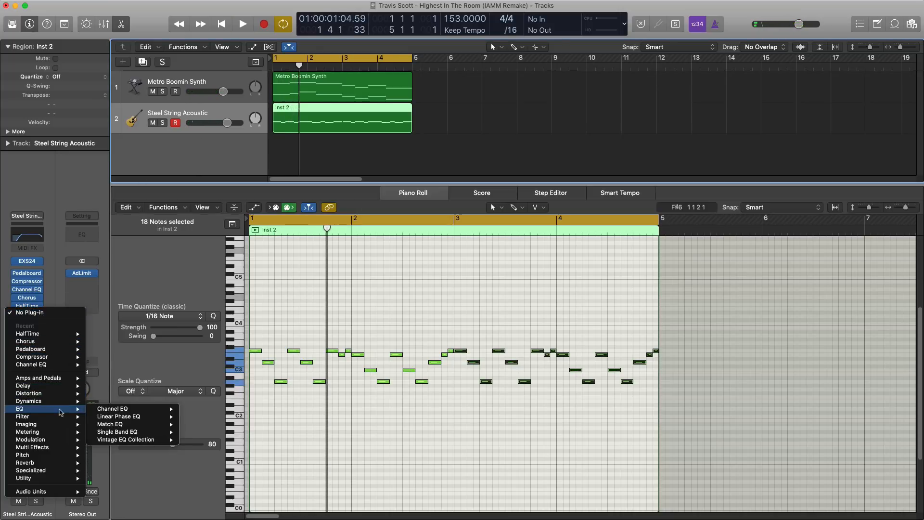
left_click(198, 408)
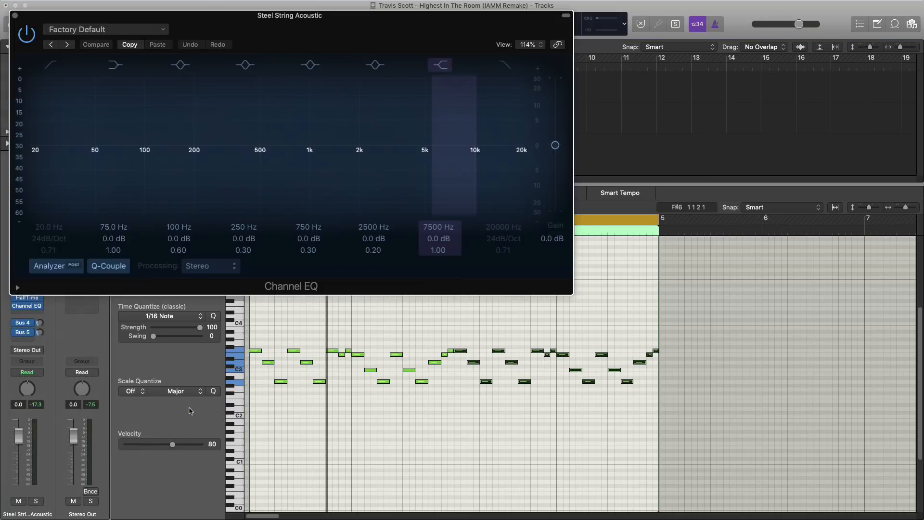
left_click(498, 70)
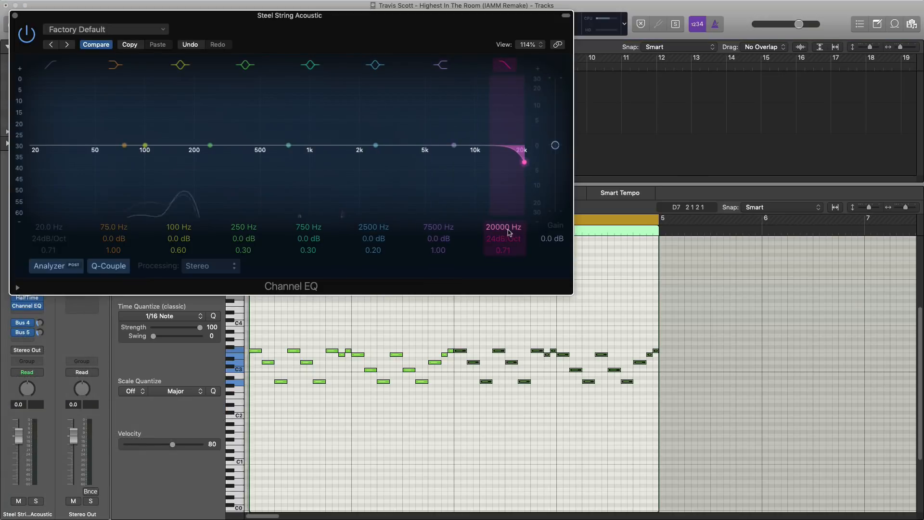
left_click_drag(509, 233, 501, 251)
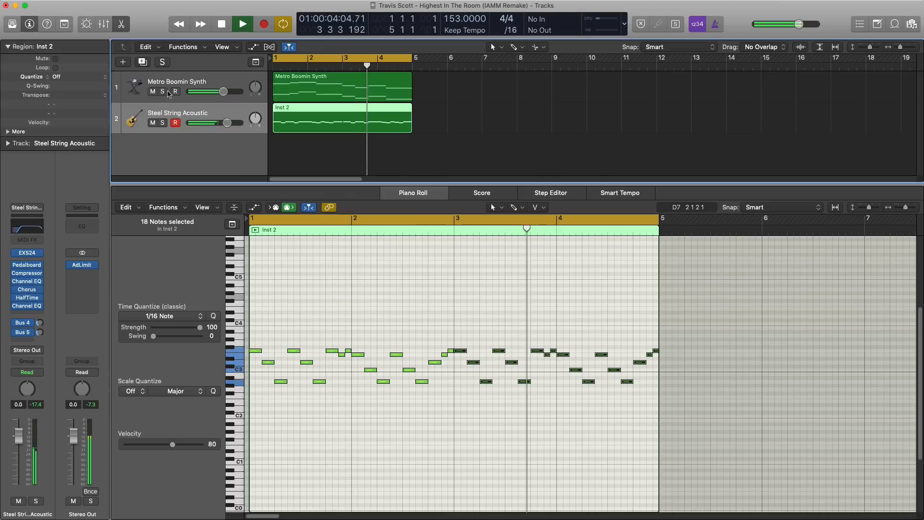
left_click(14, 18)
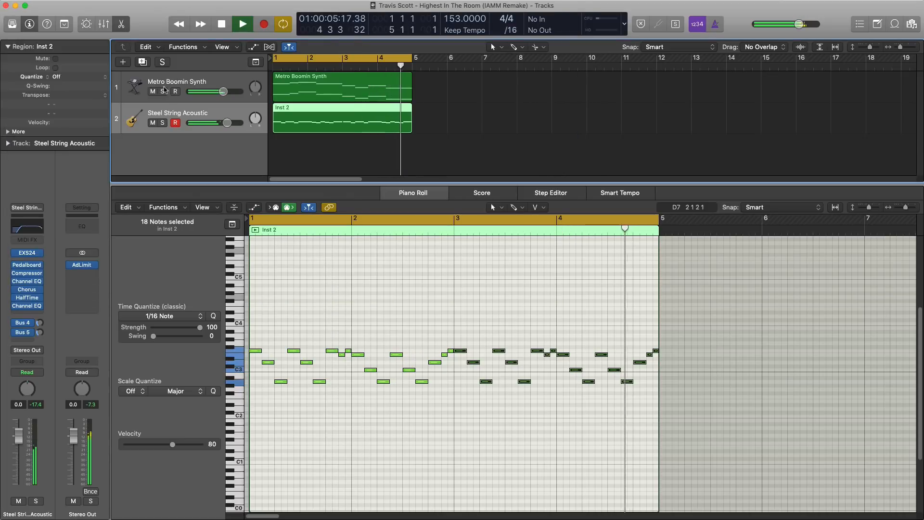
key("space")
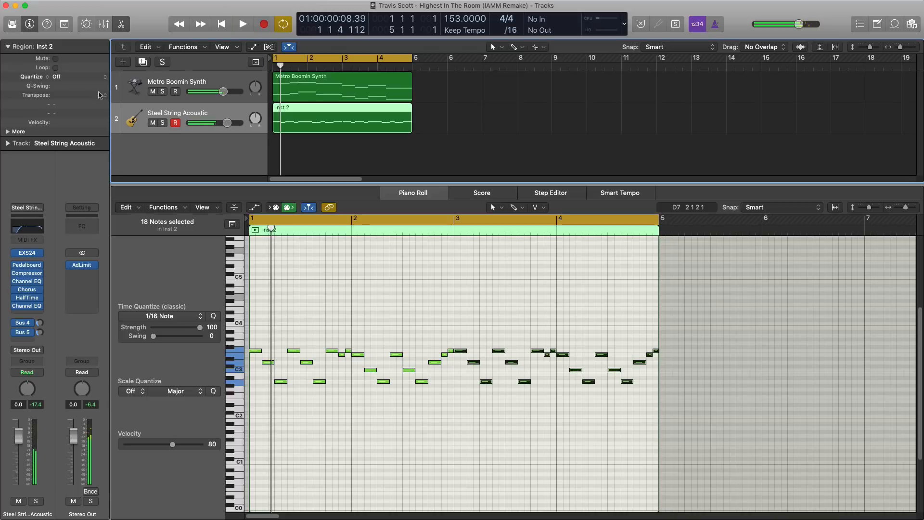
- Add a third software instrument track and create an empty four-bar region on it starting at bar 1
left_click(123, 62)
key("Return")
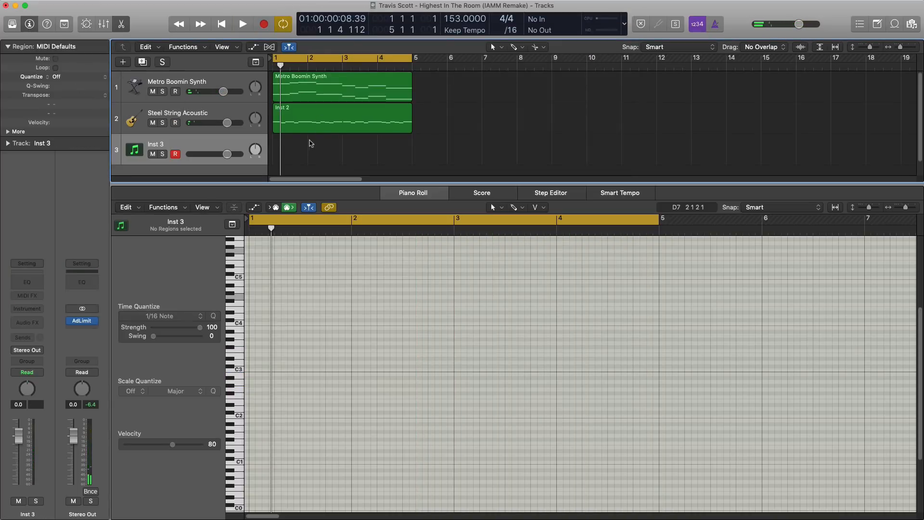
left_click(289, 151, "super")
left_click_drag(304, 158, 411, 159)
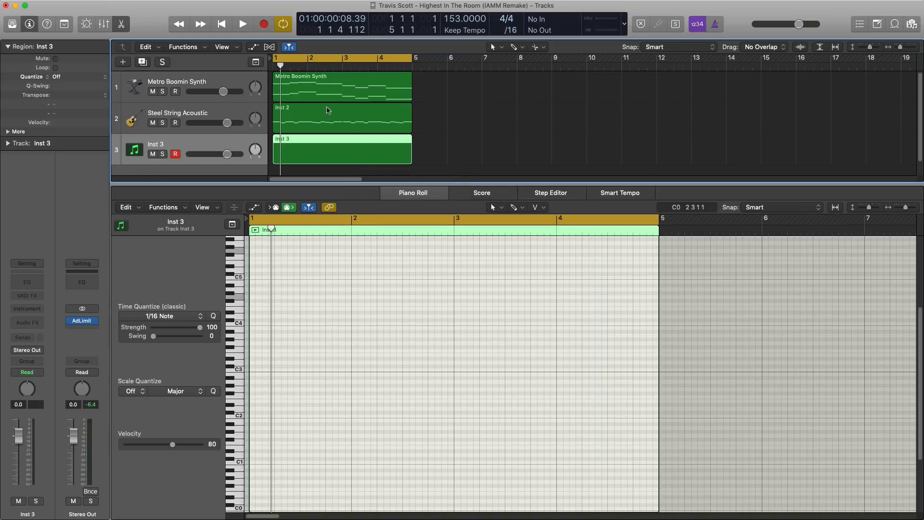
- Load the ES1 synthesizer on the new track with the Synth Bass preset Deep Bass, and close its window
left_click(40, 311)
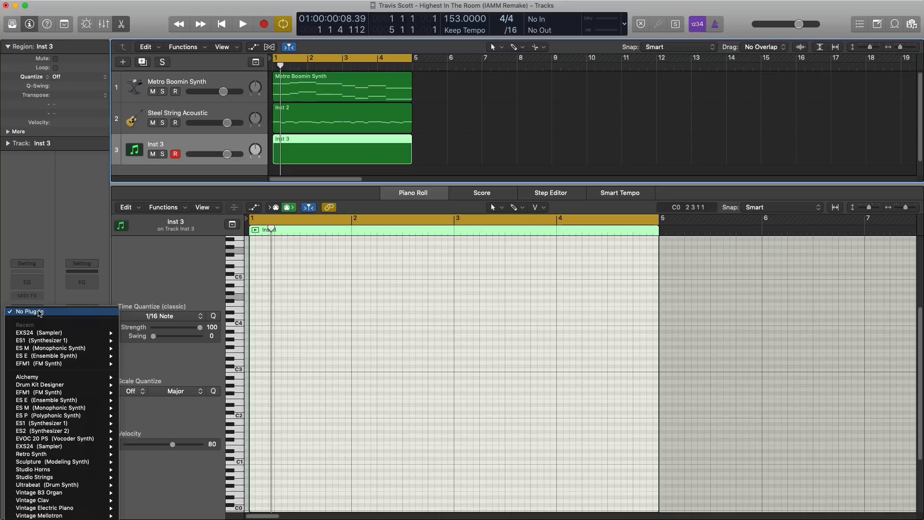
left_click(48, 341)
left_click_drag(230, 35, 376, 59)
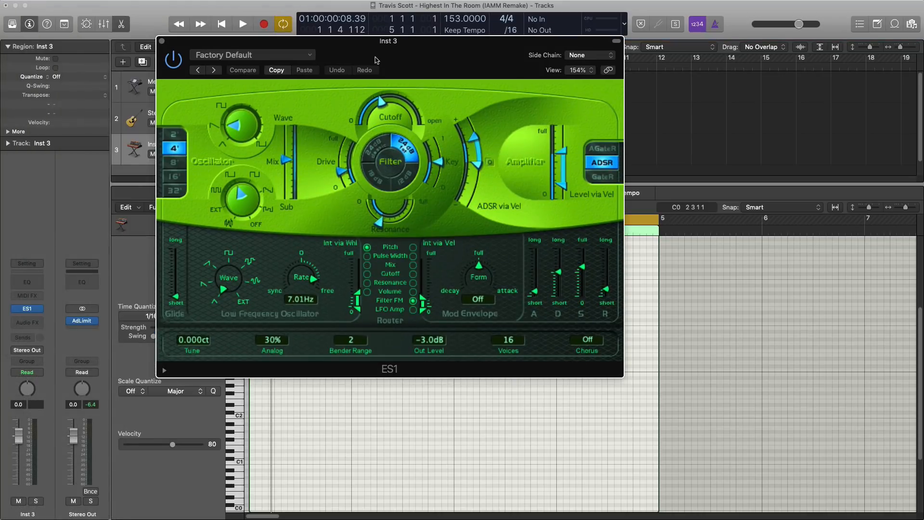
left_click(242, 58)
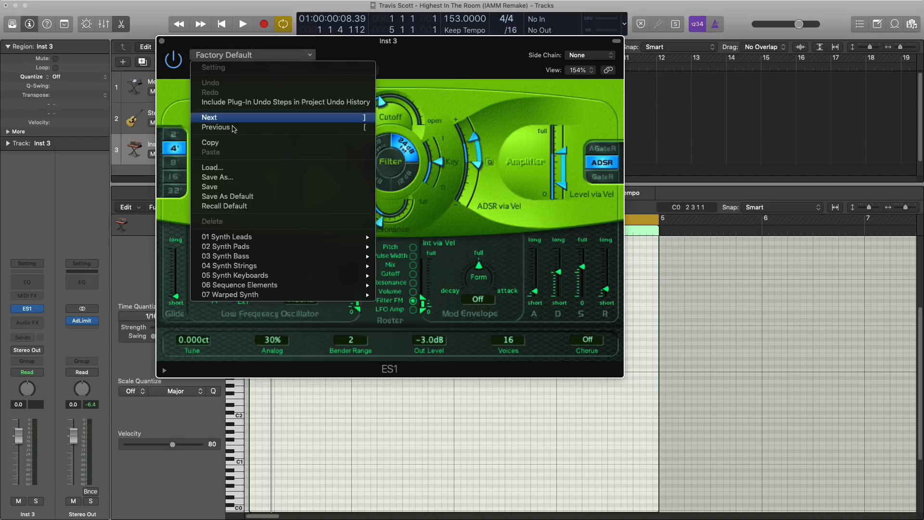
mouse_move(250, 258)
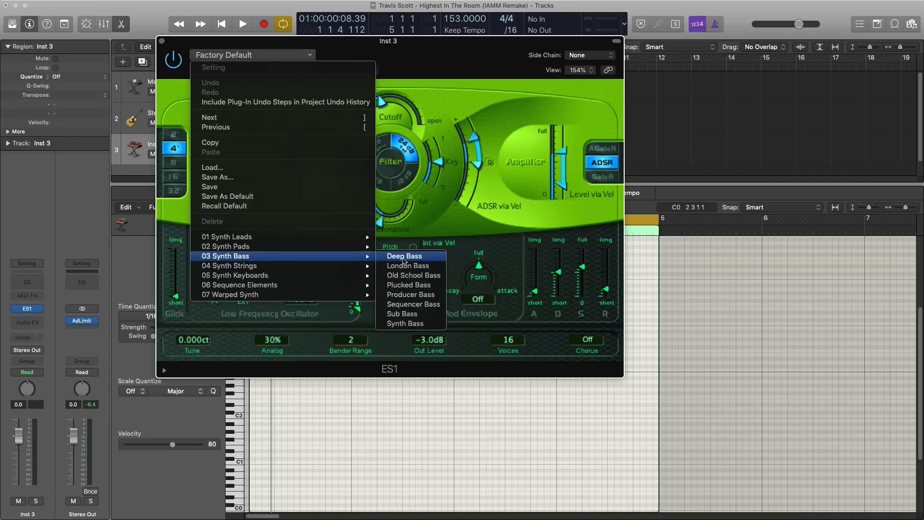
left_click(404, 257)
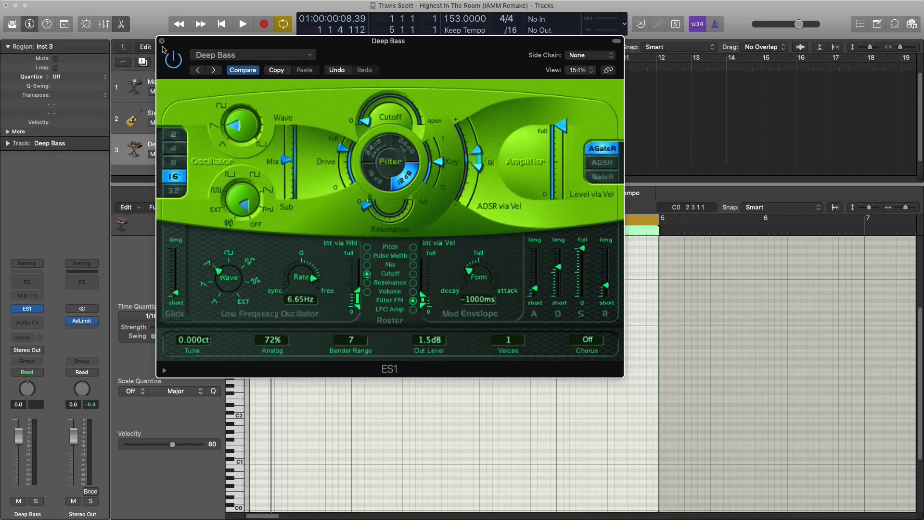
left_click(162, 41)
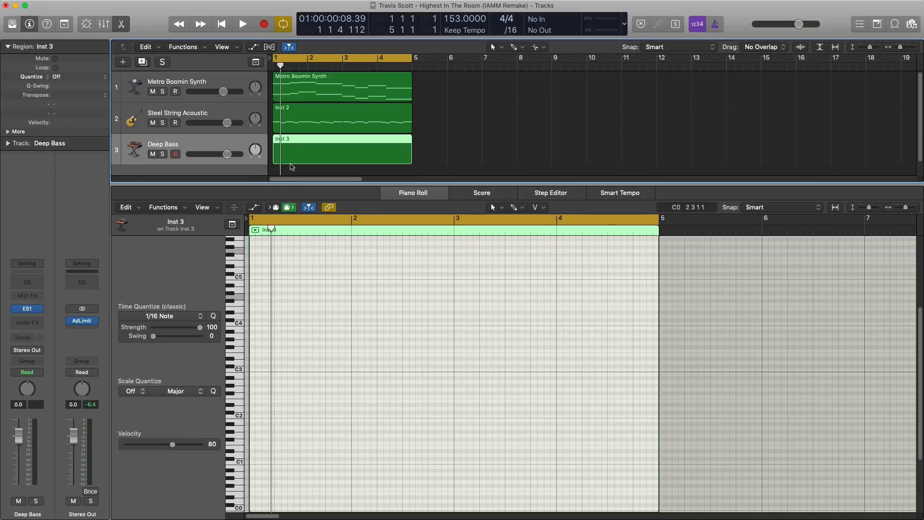
- Place two consecutive one-beat F1 notes at the start of the Deep Bass region, and check them with the loop
key("space")
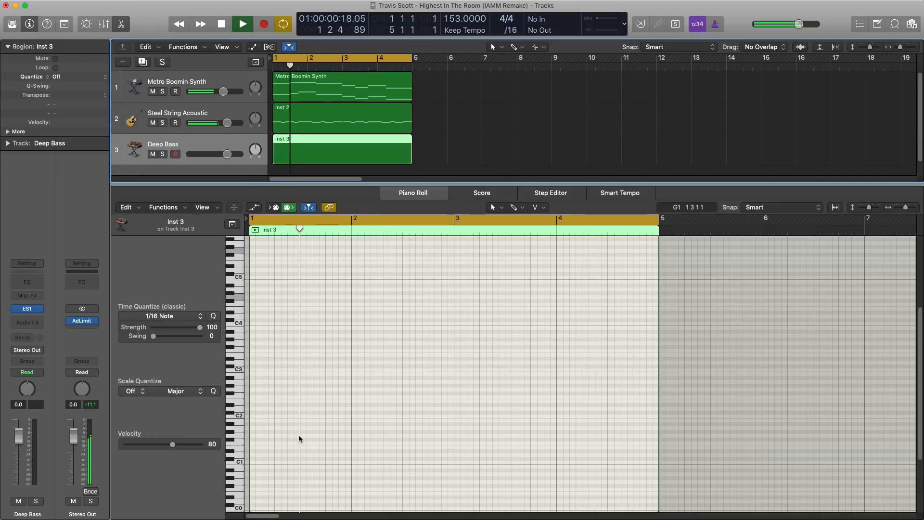
key("space")
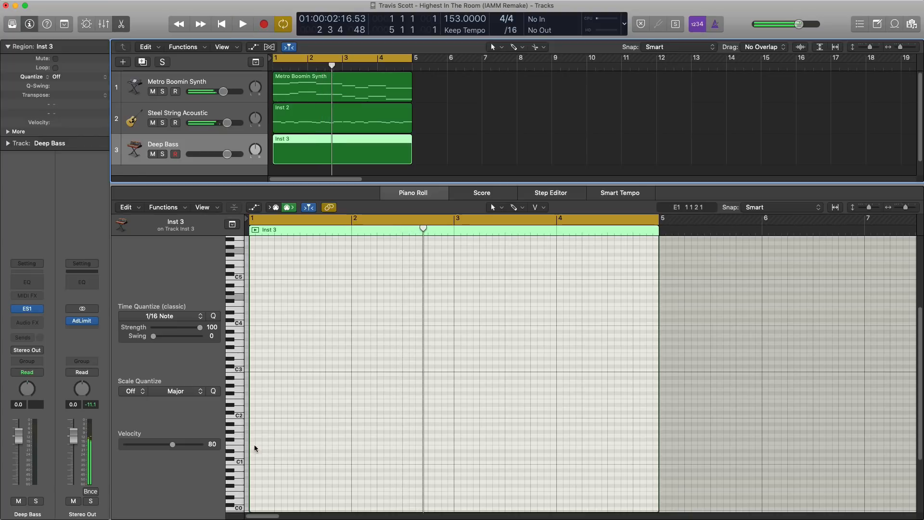
left_click(252, 442)
left_click_drag(256, 443, 283, 447)
key("space")
key("space")
key("space")
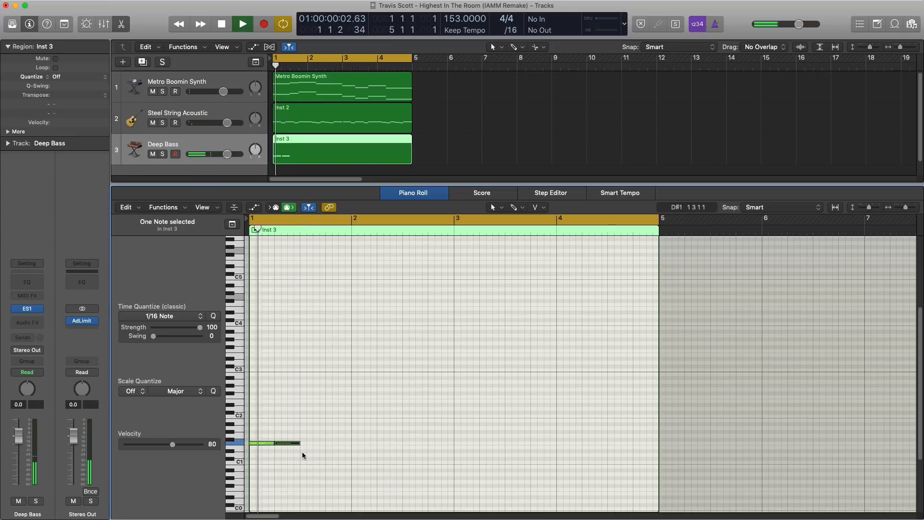
- Lengthen the second bass note to two beats, add a one-beat F1 on beat 4, and repeat the pattern in bar 2 on E1
left_click_drag(299, 443, 362, 448)
left_click(328, 446, "super")
key("space")
key("space")
key("space")
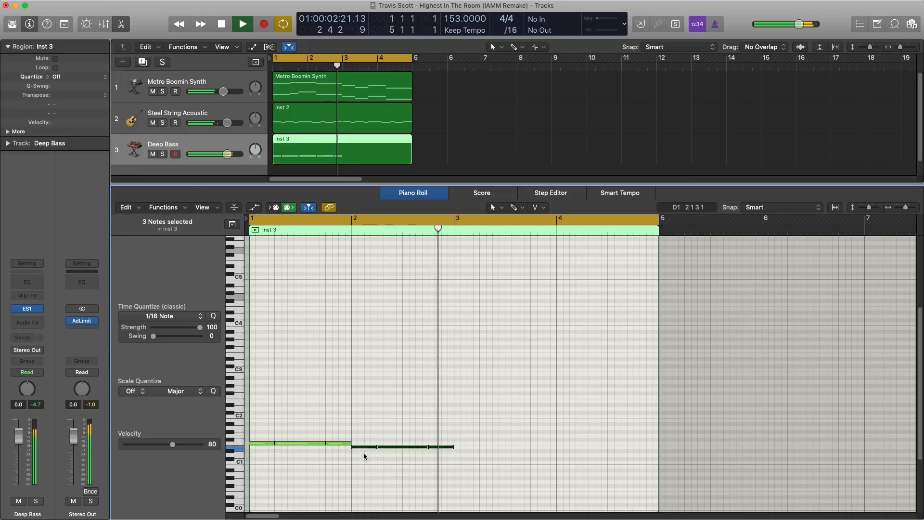
- Enter a three-beat F1 bass note at the start of bar 3 and check it with the loop
key("space")
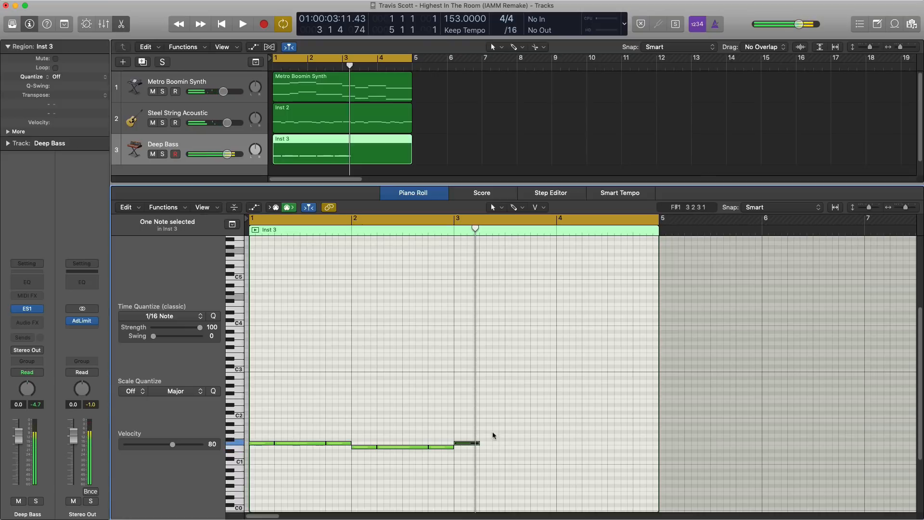
left_click_drag(475, 442, 529, 443)
key("space")
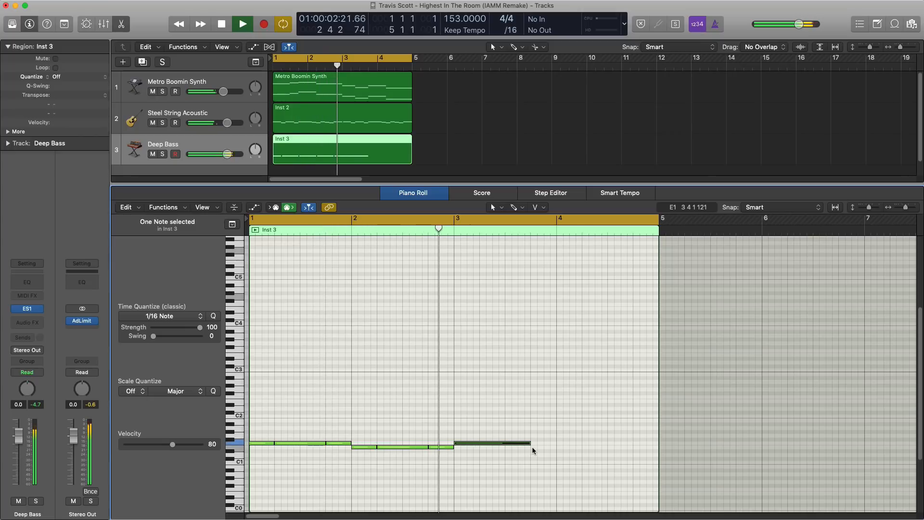
key("space")
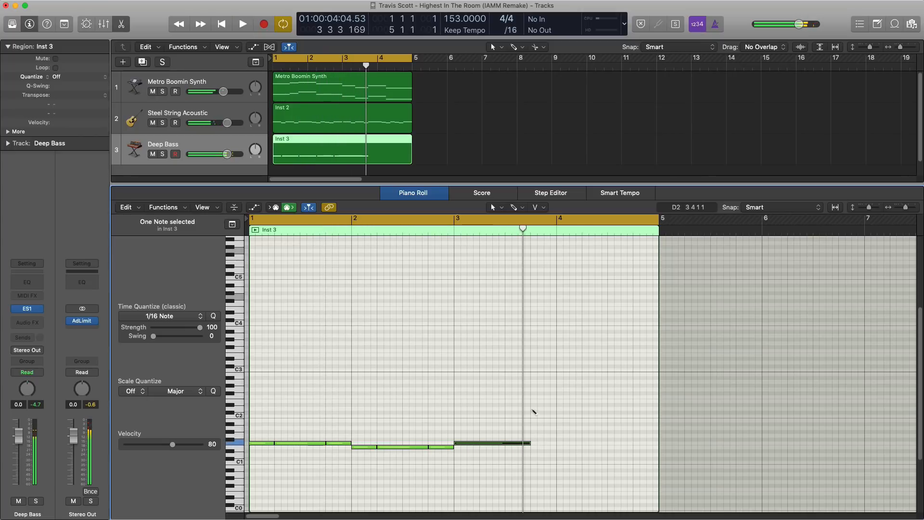
- Add a one-beat D2 bass note on beat 4 of bar 3 and play the loop
left_click(533, 409, "super")
left_click_drag(605, 410, 556, 411)
key("space")
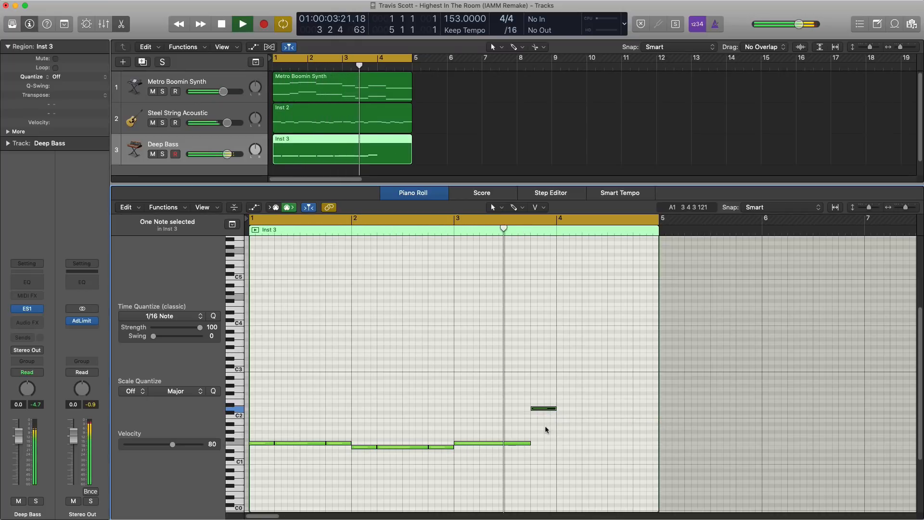
- Add a two-beat E1 bass note at the start of bar 4 and check it with the loop
key("space")
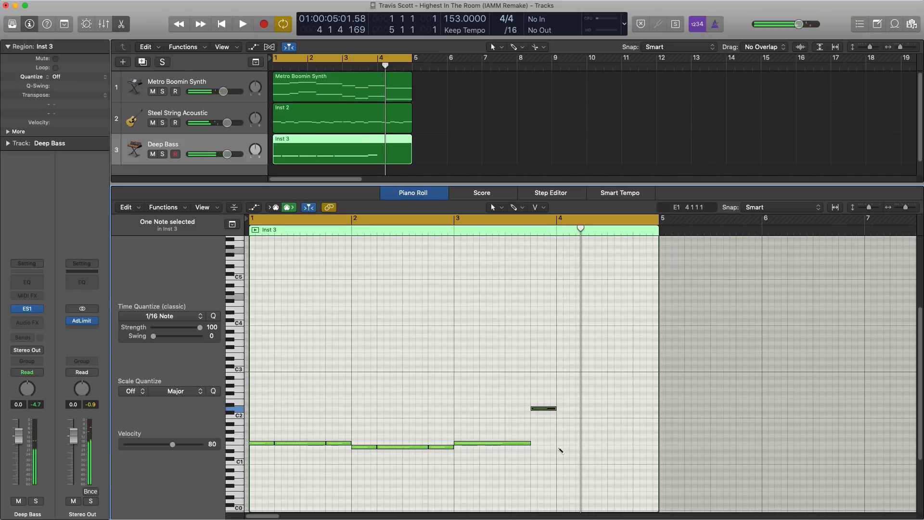
left_click(560, 447, "super")
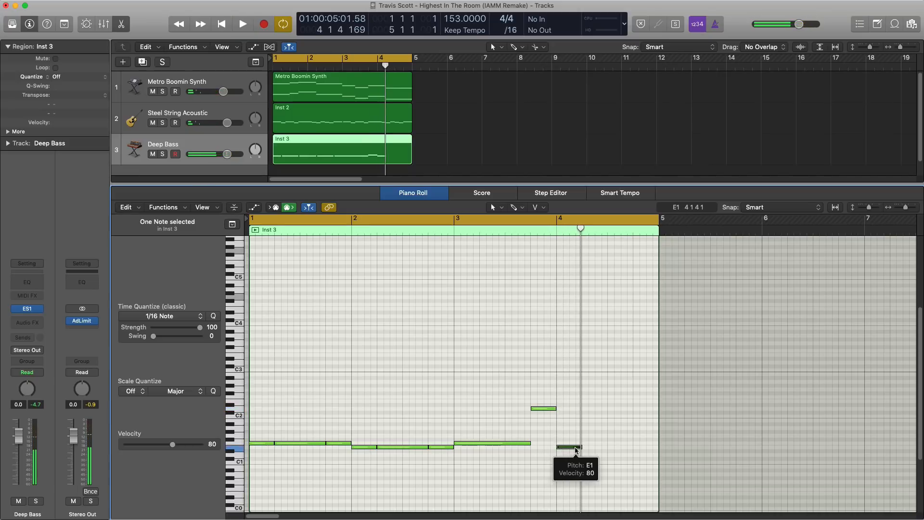
left_click_drag(576, 450, 605, 452)
key("space")
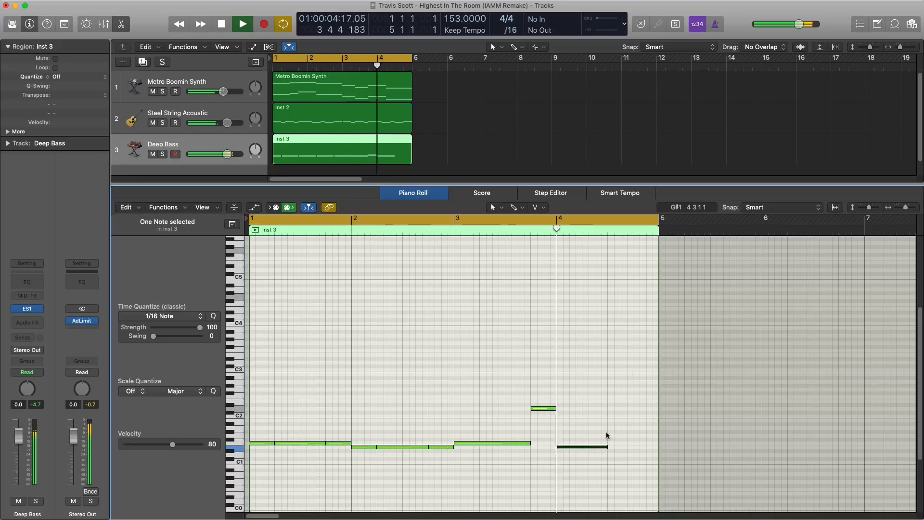
- Add one-beat bass notes C2 on beat 3 and G1 on beat 4 of bar 4, checking them with the loop
left_click(611, 416, "super")
key("space")
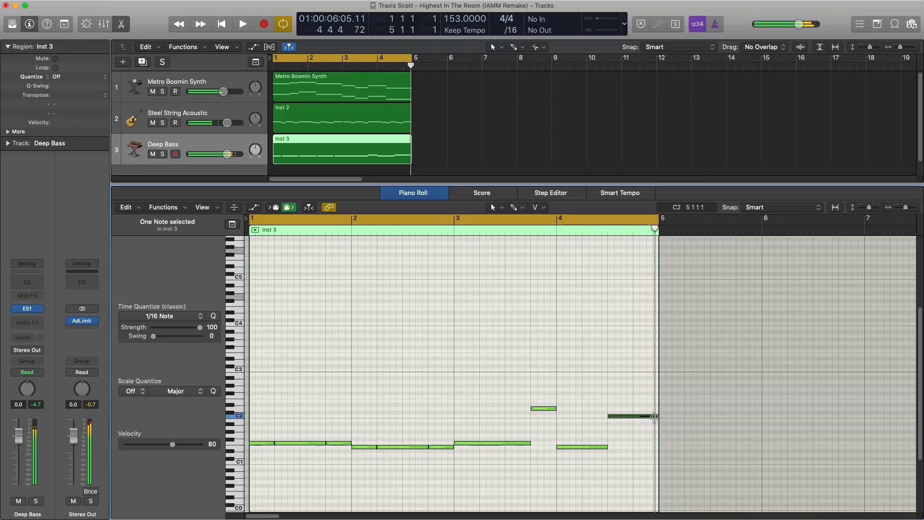
left_click_drag(654, 416, 632, 417)
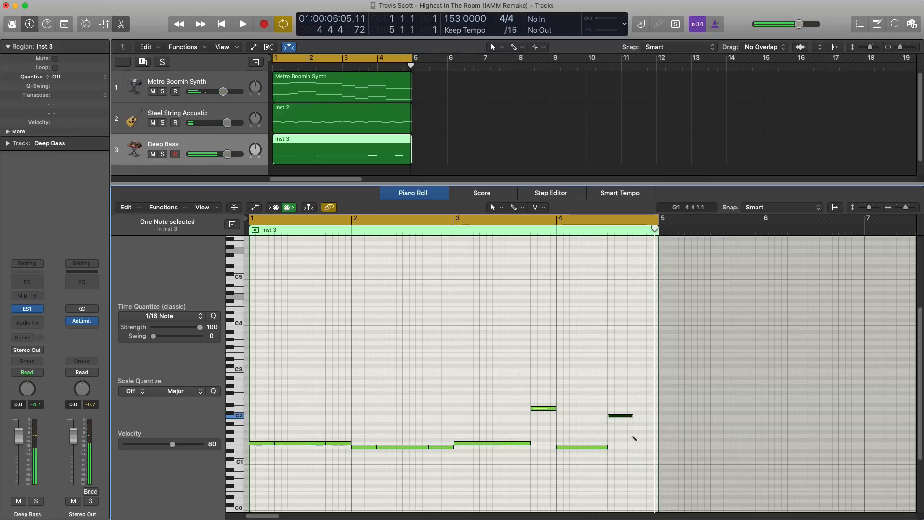
left_click(634, 436, "super")
key("space")
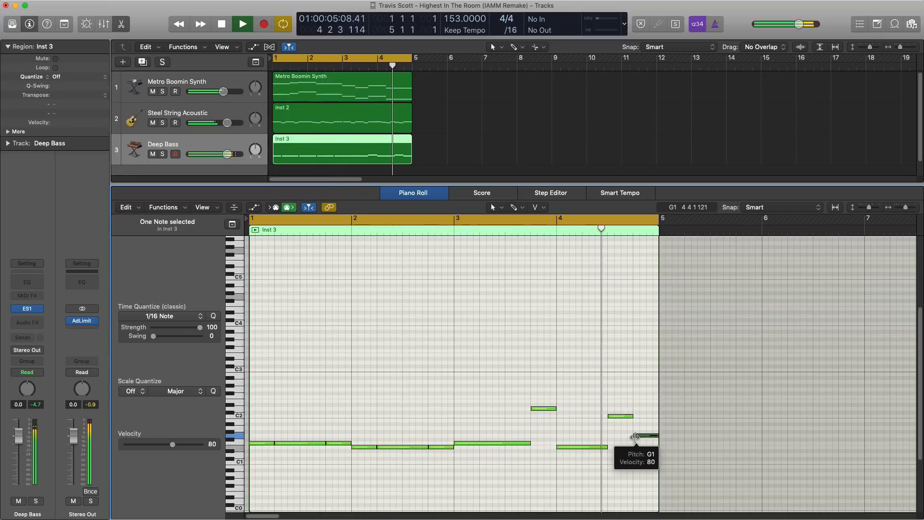
key("space")
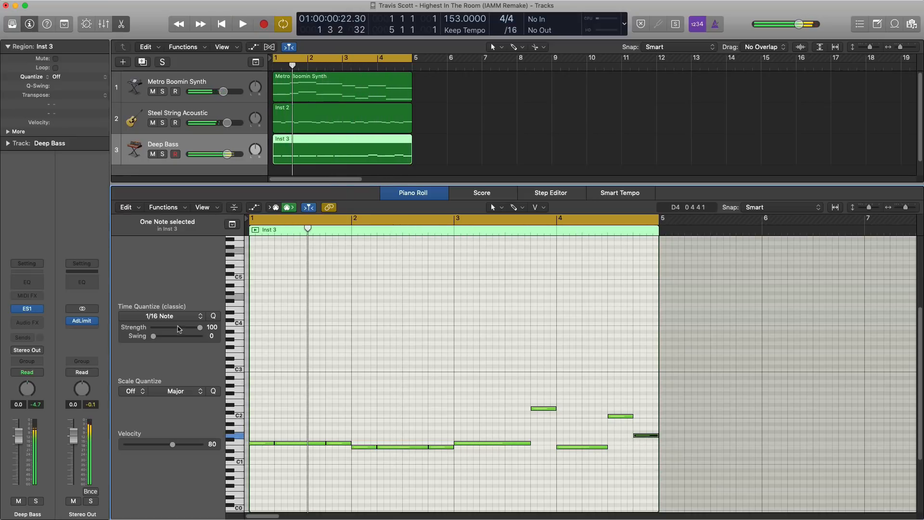
- Insert a Channel EQ on the Deep Bass track and enable its high-cut filter at 138 Hz while the loop plays
left_click(33, 285)
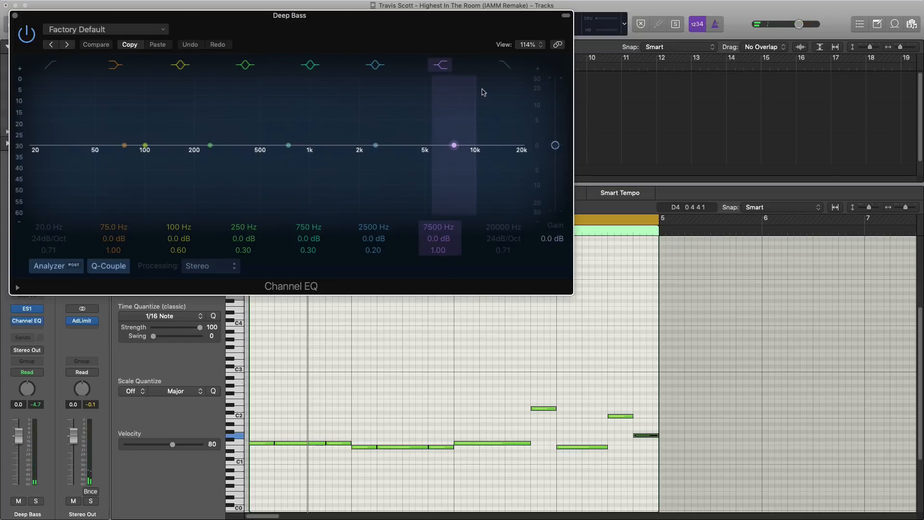
left_click(505, 64)
left_click_drag(509, 230, 509, 277)
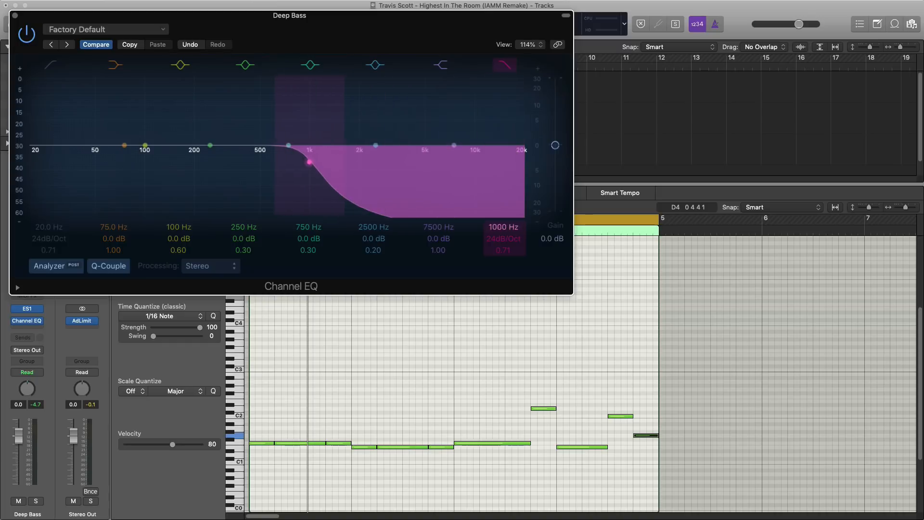
key("space")
left_click_drag(508, 229, 508, 258)
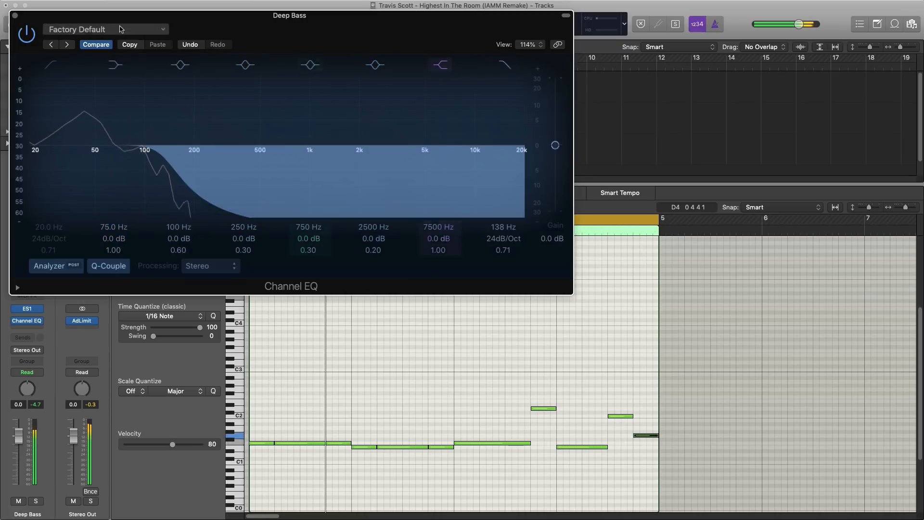
left_click(15, 15)
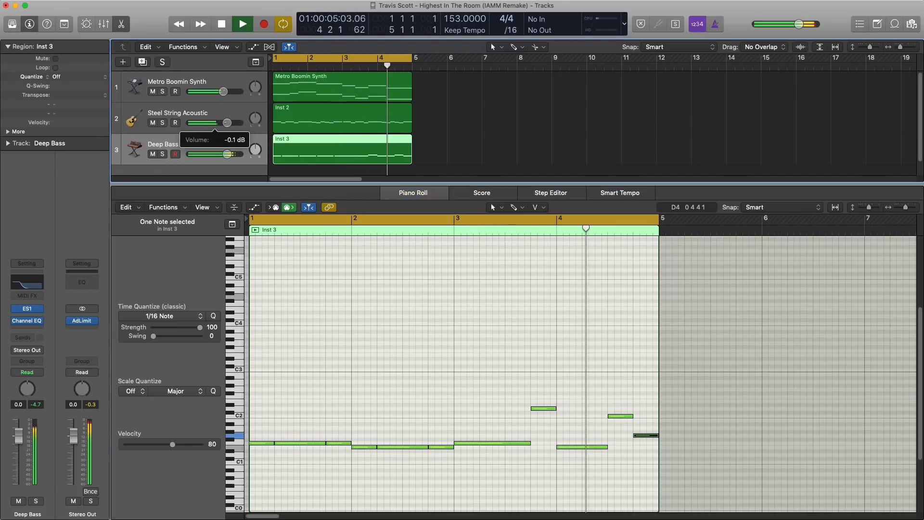
- Lower the Deep Bass track's volume to -0.2 dB, check the mix, and stop playback
left_click_drag(227, 154, 224, 156)
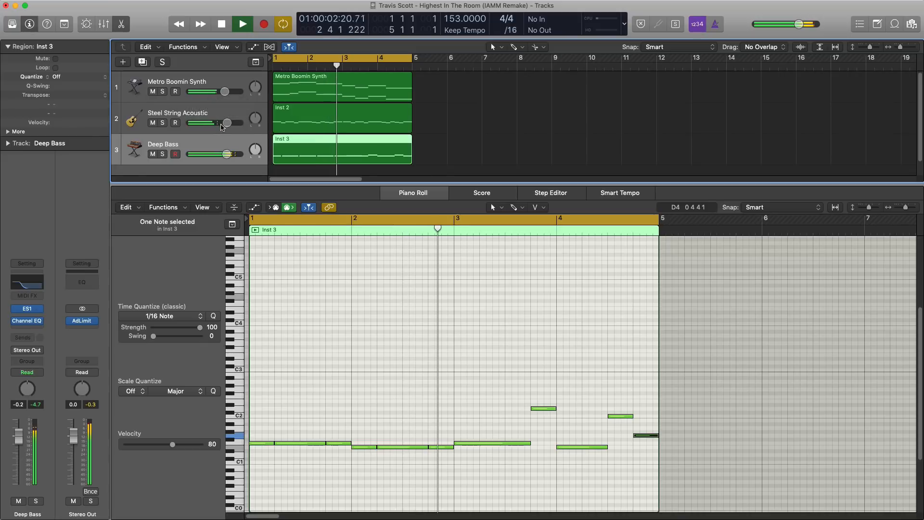
key("x")
key("x")
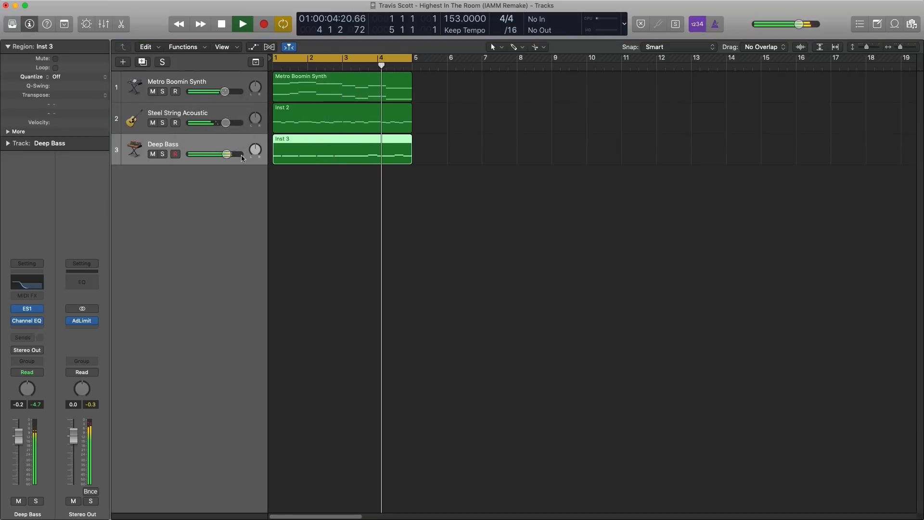
key("space")
- Repeat all three tracks' regions from bar 5 and move the cycle range to bars 5 to 9
left_click_drag(446, 185, 287, 69)
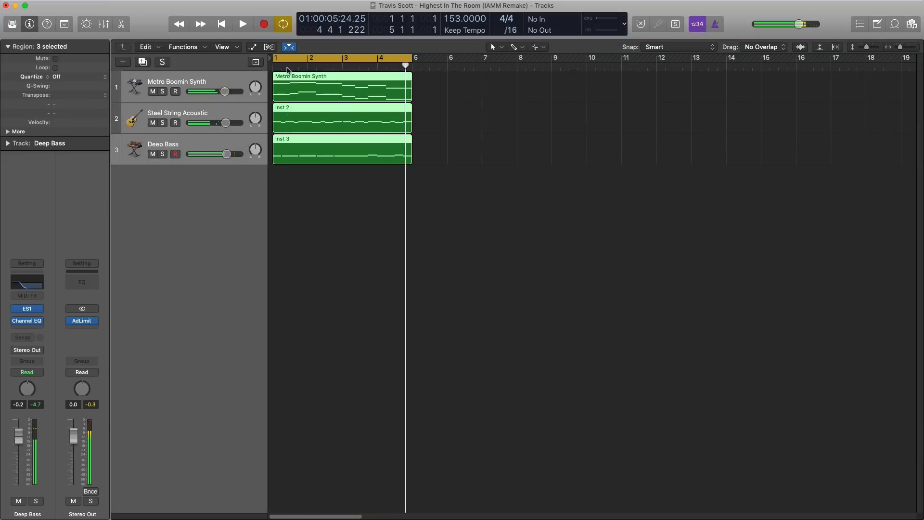
key("super+r")
left_click_drag(345, 64, 485, 64)
left_click(505, 200)
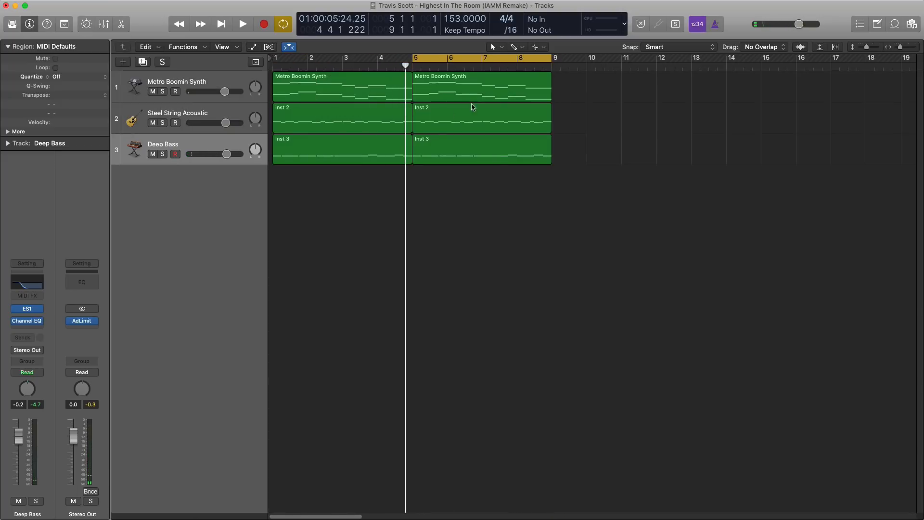
- Open the second Deep Bass region and rework the last two beats of bar 8 into half-beat notes C2, A#1, A1 and G1
double_click(474, 154)
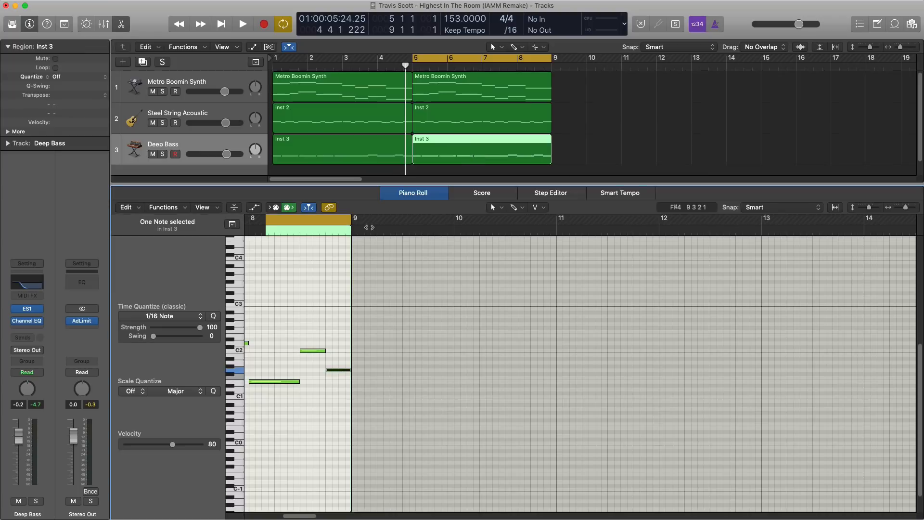
scroll(457, 316, "left", 10)
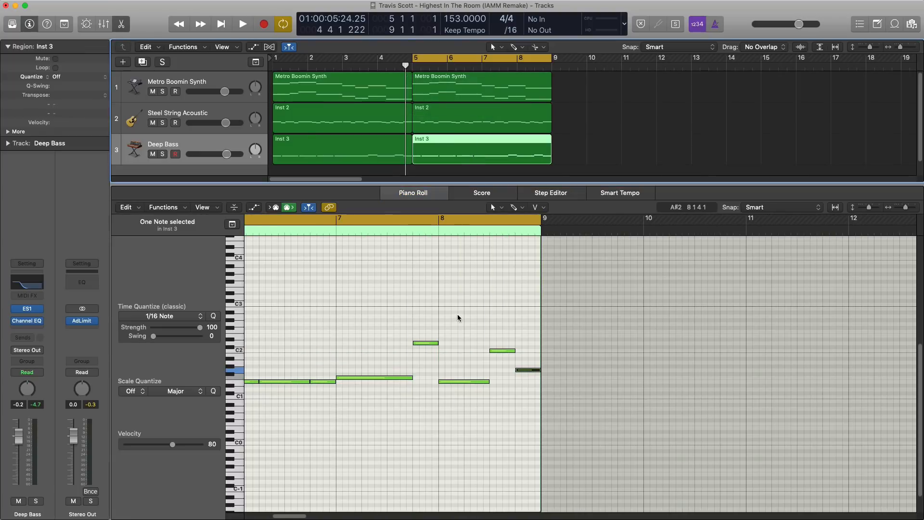
scroll(457, 319, "left", 3)
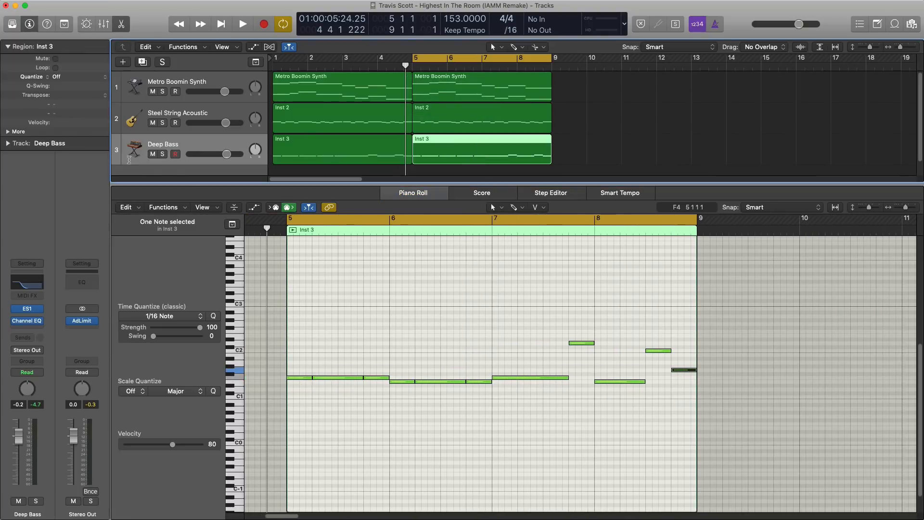
key("space")
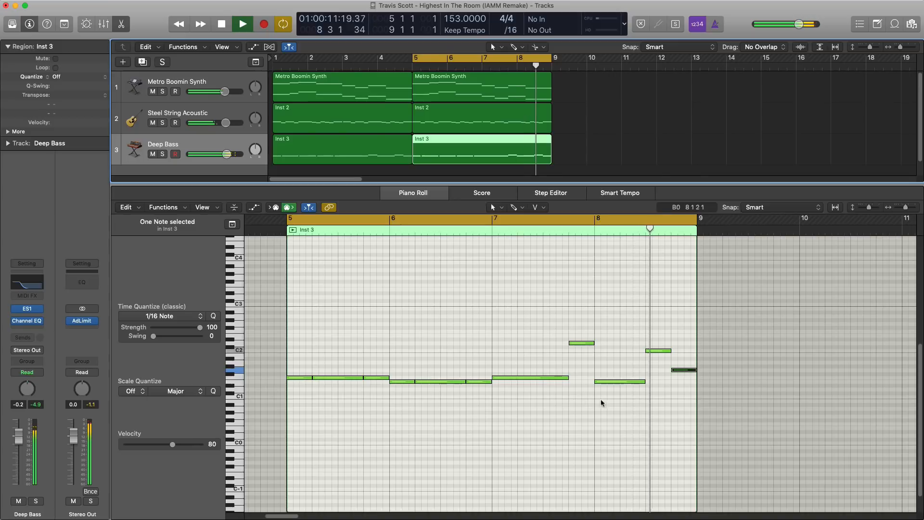
key("space")
left_click(688, 372)
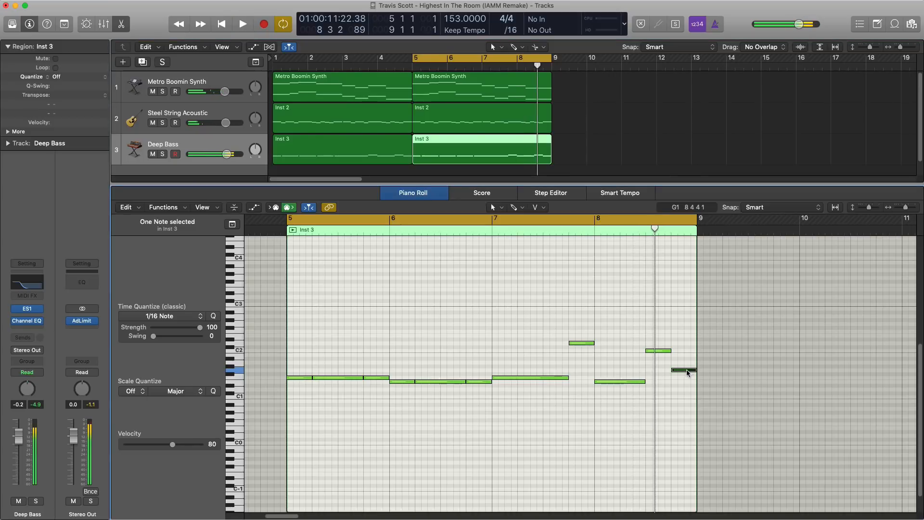
left_click_drag(667, 350, 684, 376)
key("space")
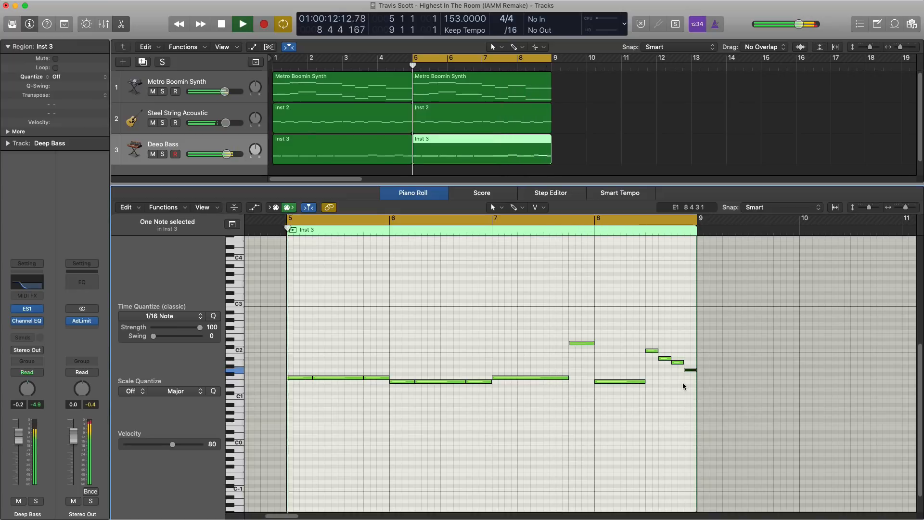
- Close the note editor, extend the cycle range to cover bars 1 to 9, and listen to the arrangement
key("e")
scroll(552, 326, "left", 3)
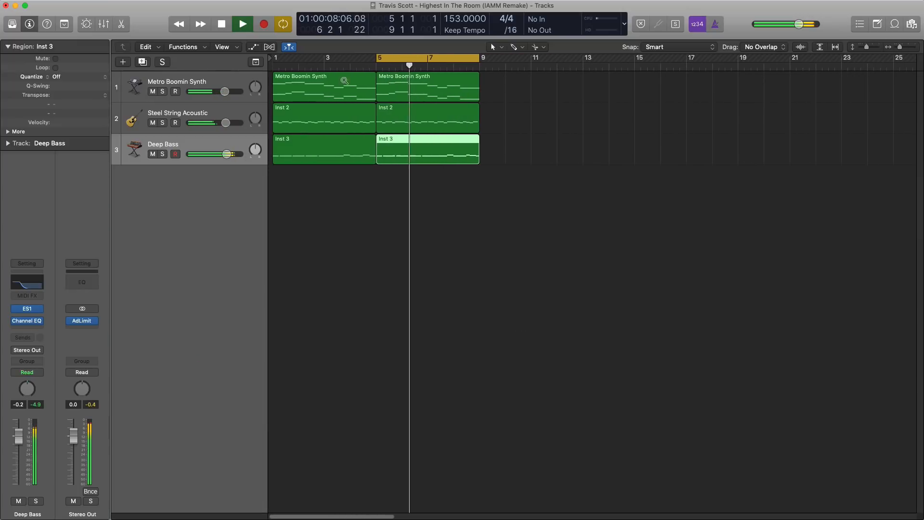
left_click_drag(273, 59, 467, 74)
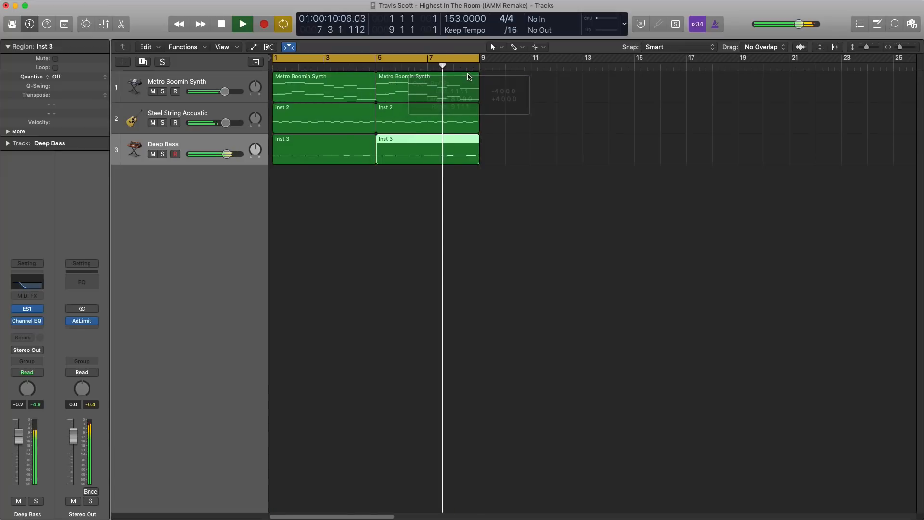
scroll(455, 153, "left", 3)
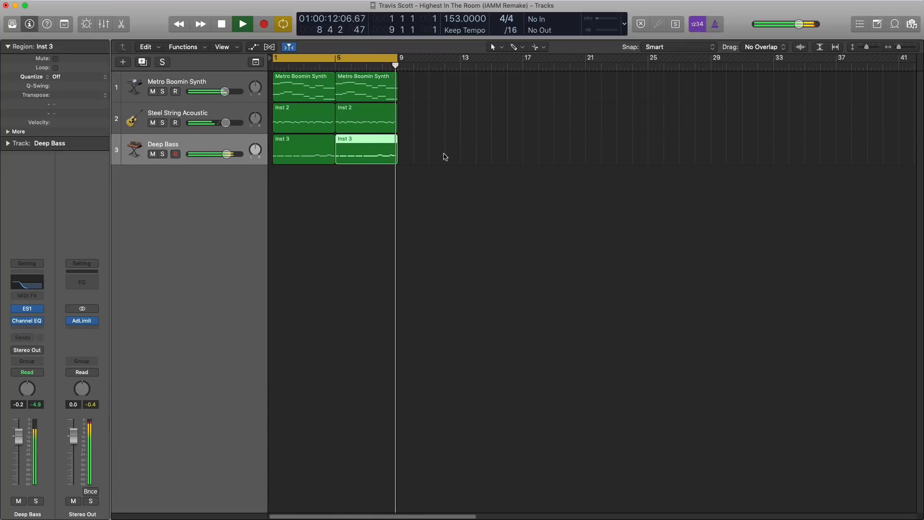
key("space")
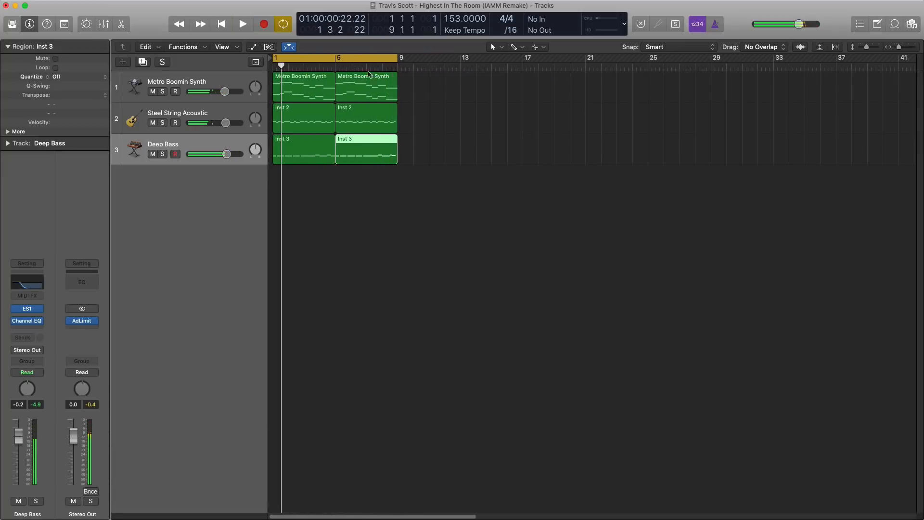
- Move the cycle range to bars 9 to 17, and duplicate the Steel String Acoustic track, placing the new track below Deep Bass
left_click_drag(364, 60, 490, 69)
left_click(201, 108)
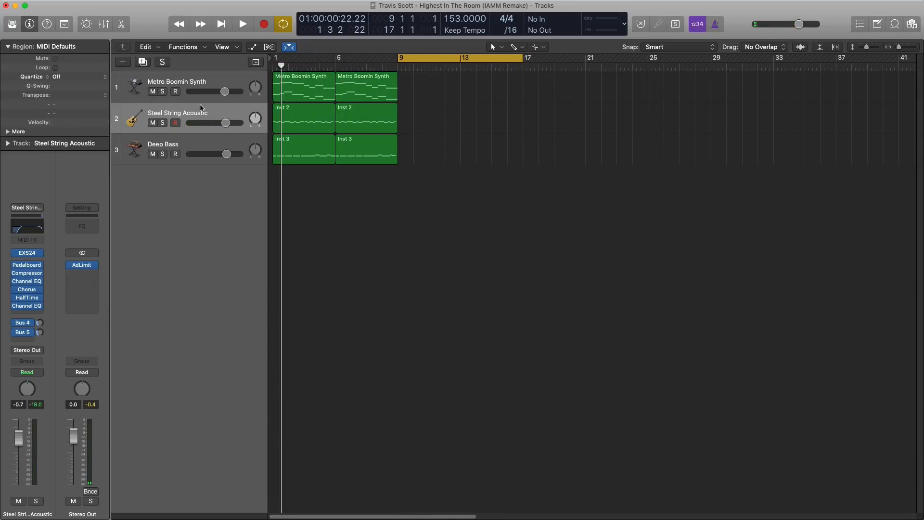
left_click(145, 63)
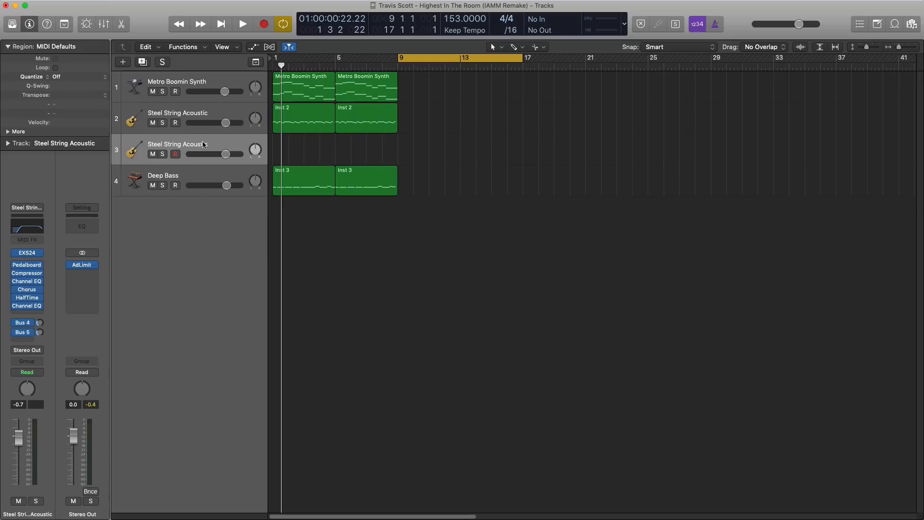
left_click_drag(203, 144, 203, 277)
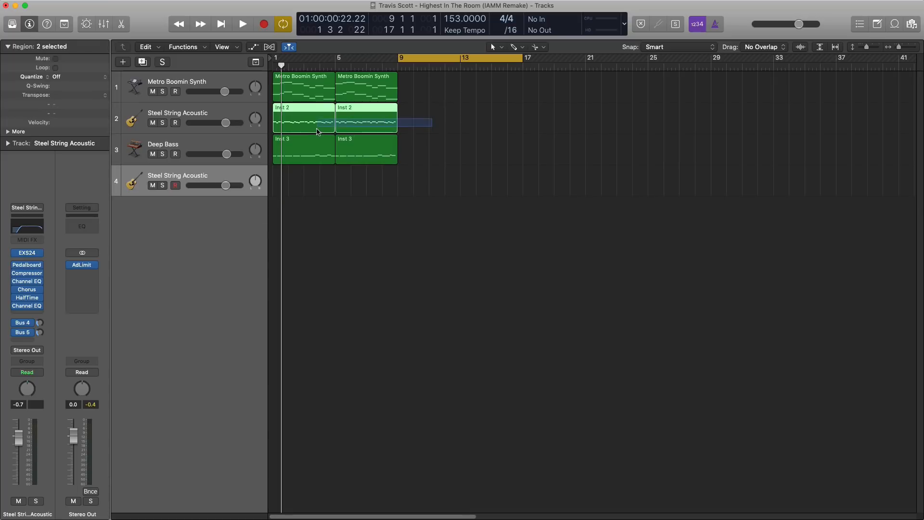
- Copy both guitar regions to bar 9 on the new Steel String Acoustic track and shorten the cycle range to bars 9 to 13
left_click_drag(318, 132, 443, 192)
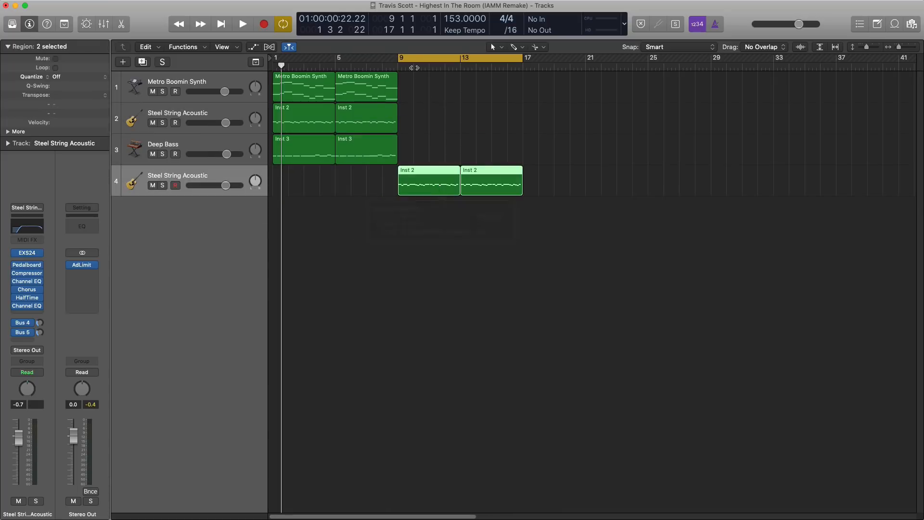
left_click_drag(402, 65, 459, 66)
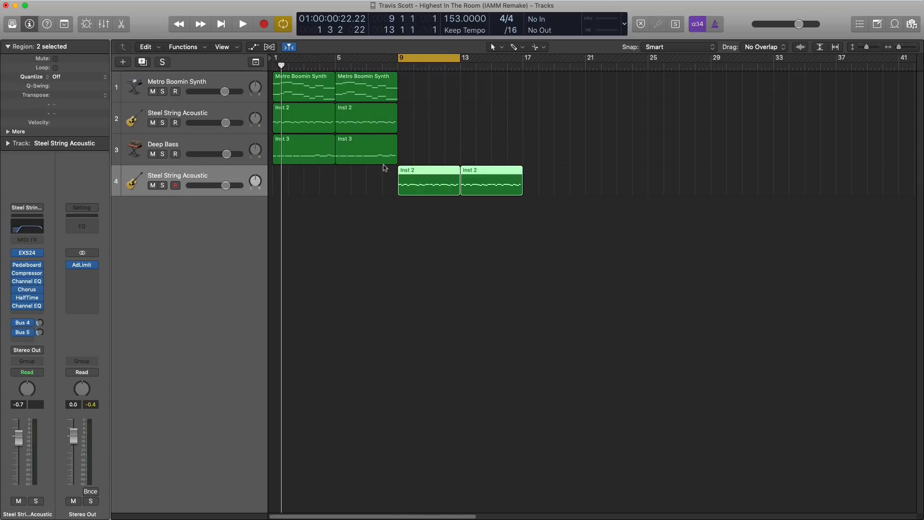
- Remove the HalfTime effect from the new Steel String Acoustic track and play the loop
left_click(40, 300)
left_click(51, 321)
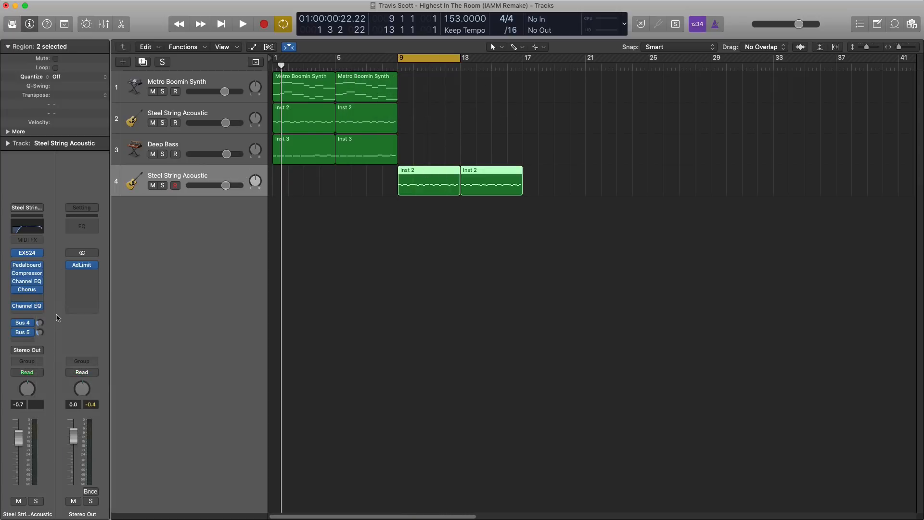
key("space")
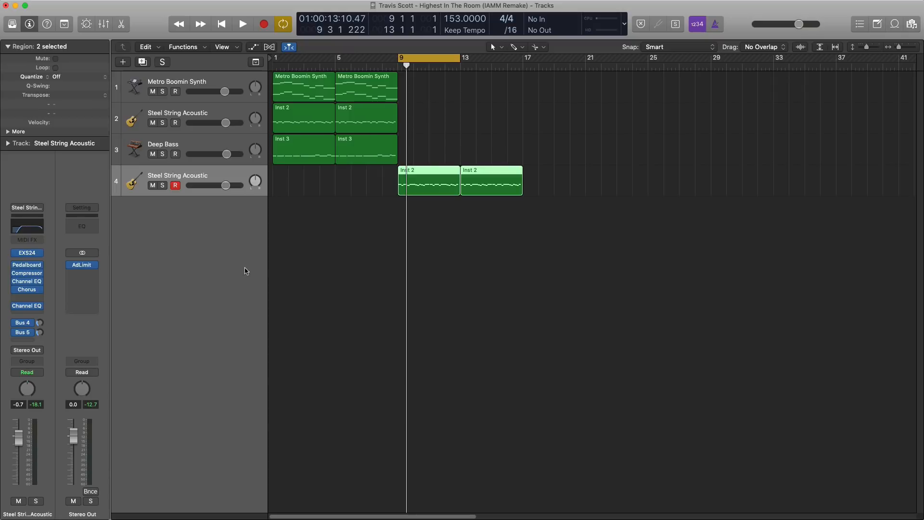
- Insert a stereo Overdrive effect before the Chorus on the new Steel String Acoustic track
left_click(35, 289)
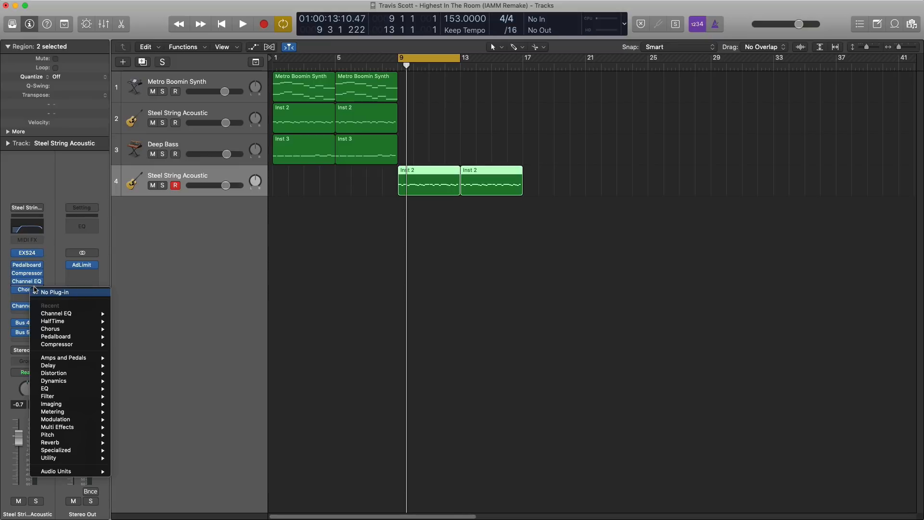
mouse_move(73, 378)
mouse_move(161, 404)
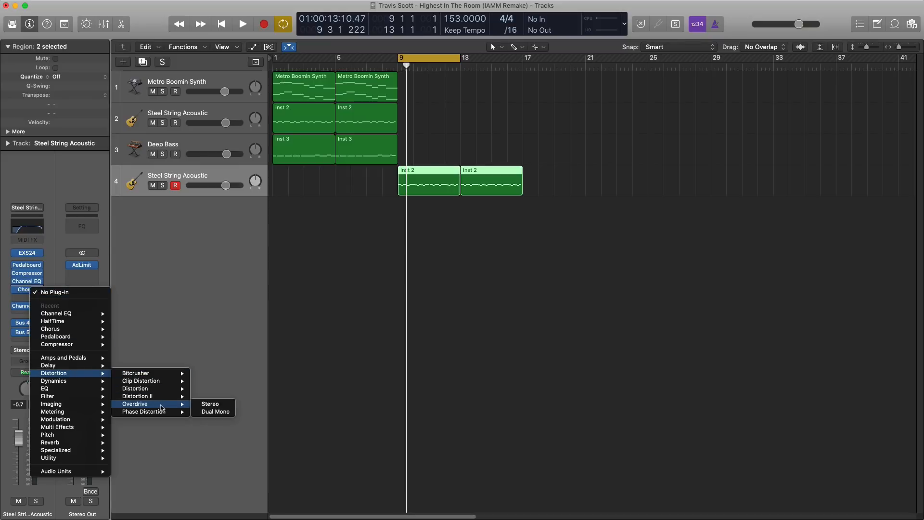
left_click(209, 404)
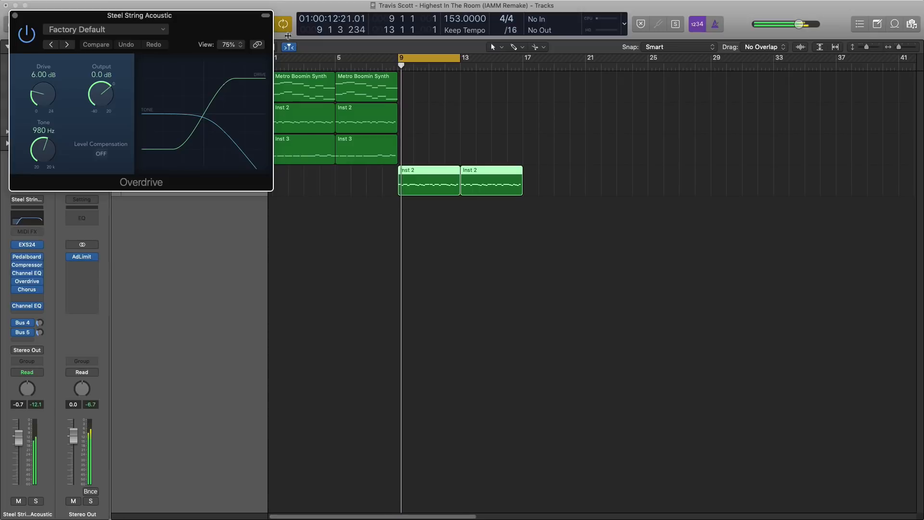
- Set the Overdrive on the new Steel String Acoustic track to 2.00 dB drive and 20000 Hz tone while the loop plays
left_click_drag(208, 30, 430, 174)
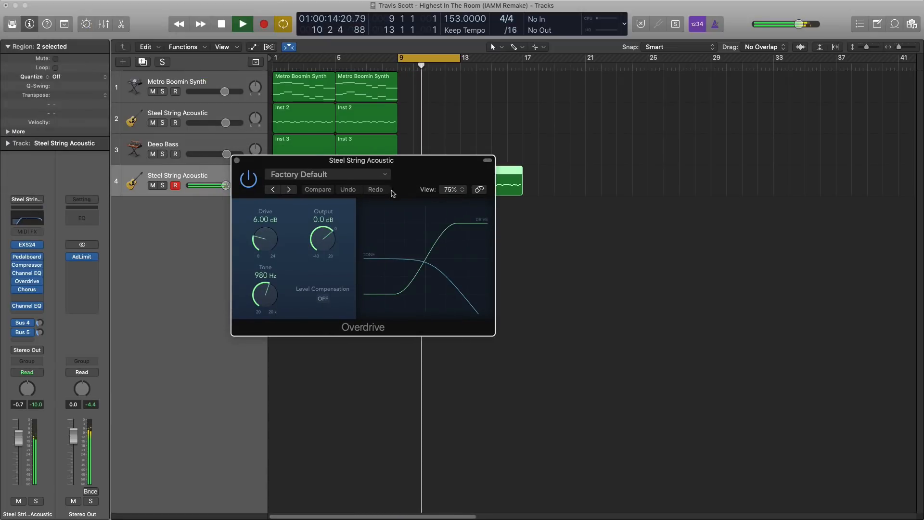
left_click_drag(268, 240, 262, 269)
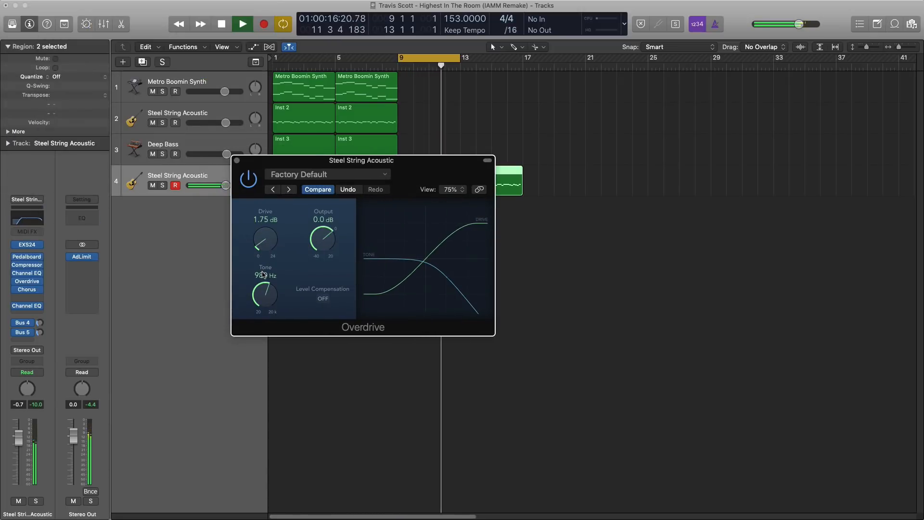
left_click_drag(258, 304, 246, 164)
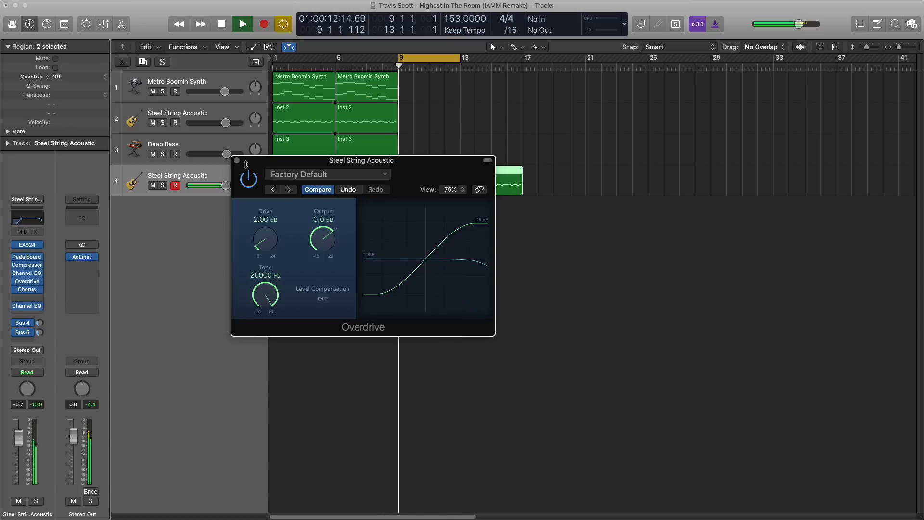
left_click(238, 160)
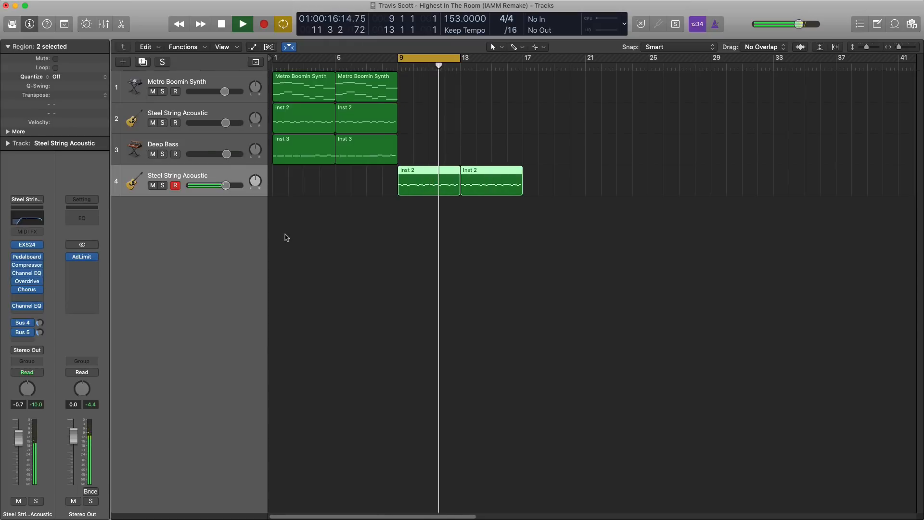
key("space")
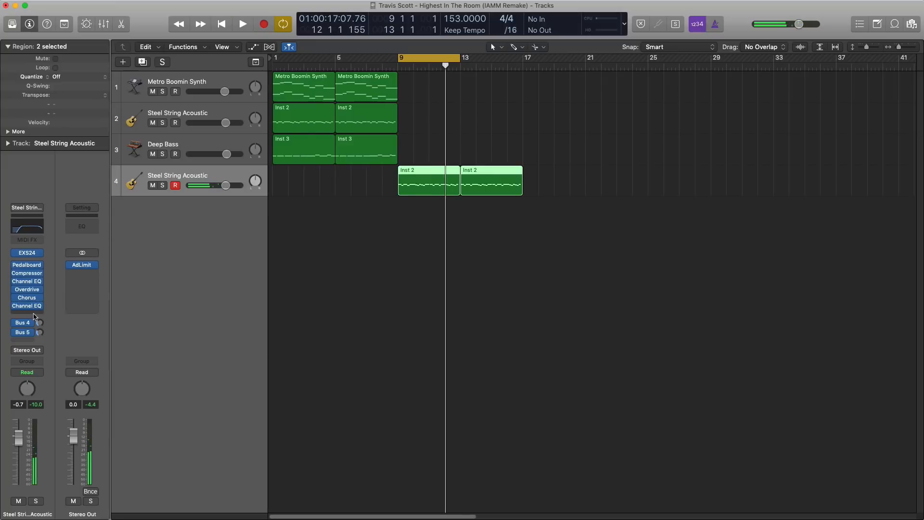
- Insert a stereo Space Designer reverb after the last Channel EQ on the new Steel String Acoustic track and audition the loop
left_click(34, 314)
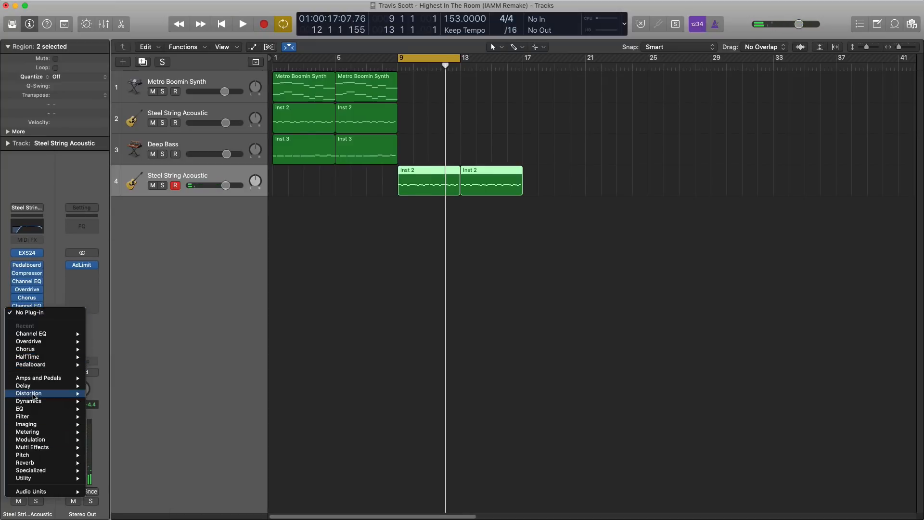
mouse_move(46, 440)
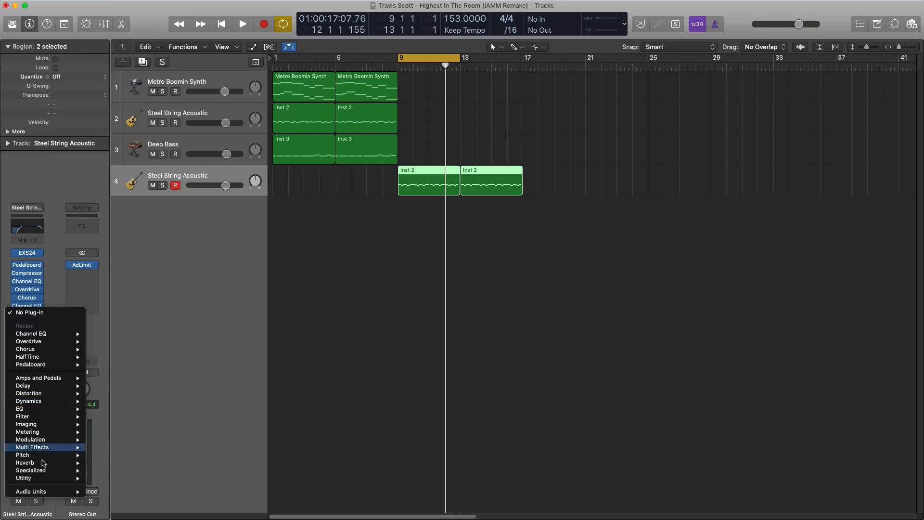
mouse_move(45, 463)
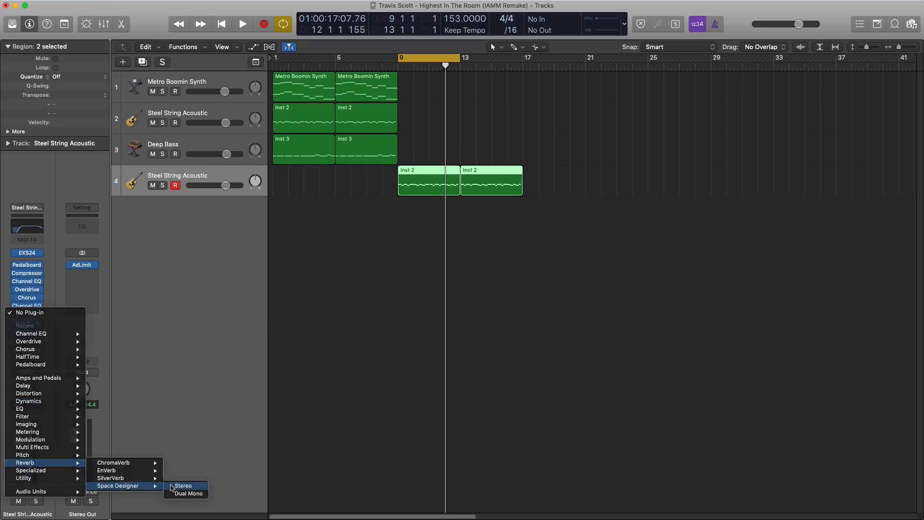
left_click(167, 486)
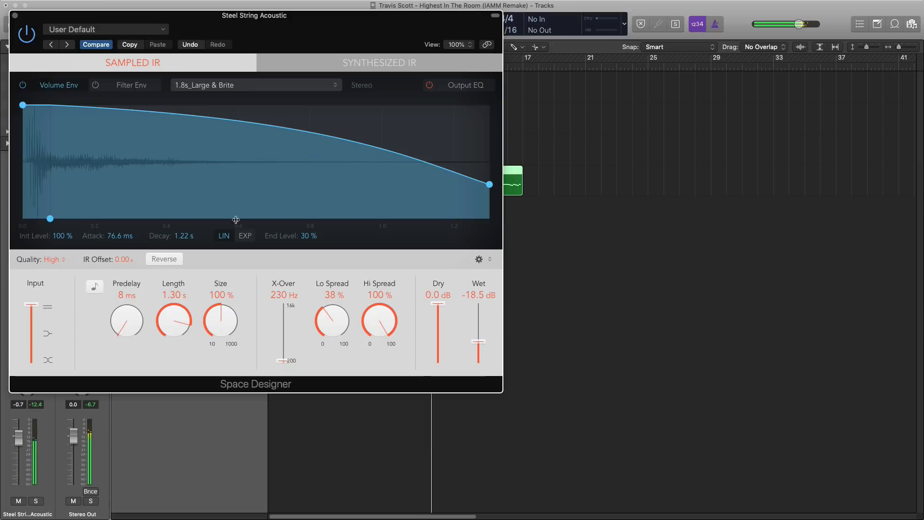
left_click(15, 17)
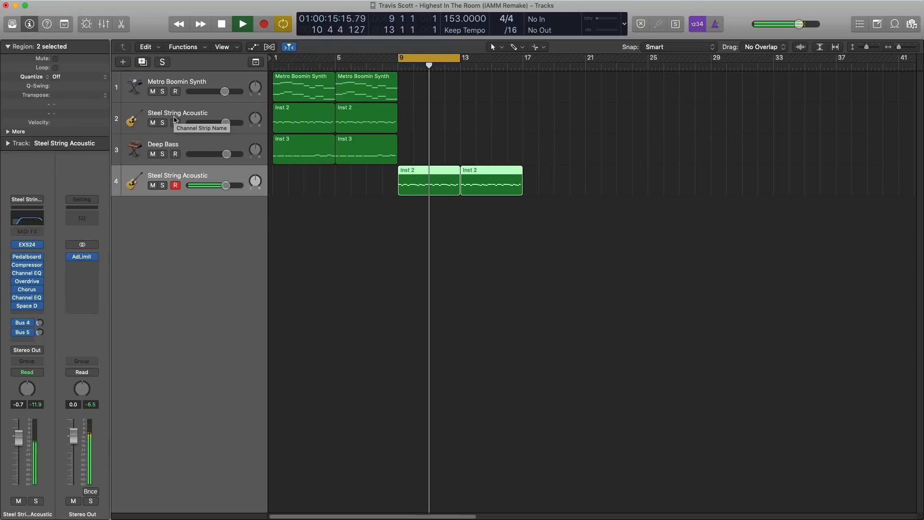
key("space")
- Add a software instrument track below the new guitar track and load the EXS24 sampler on it
left_click(124, 63)
key("Return")
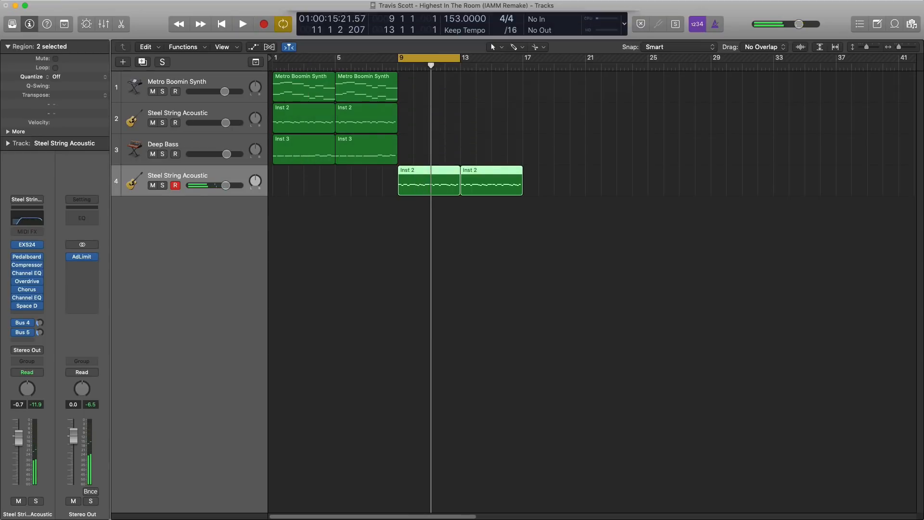
left_click(32, 311)
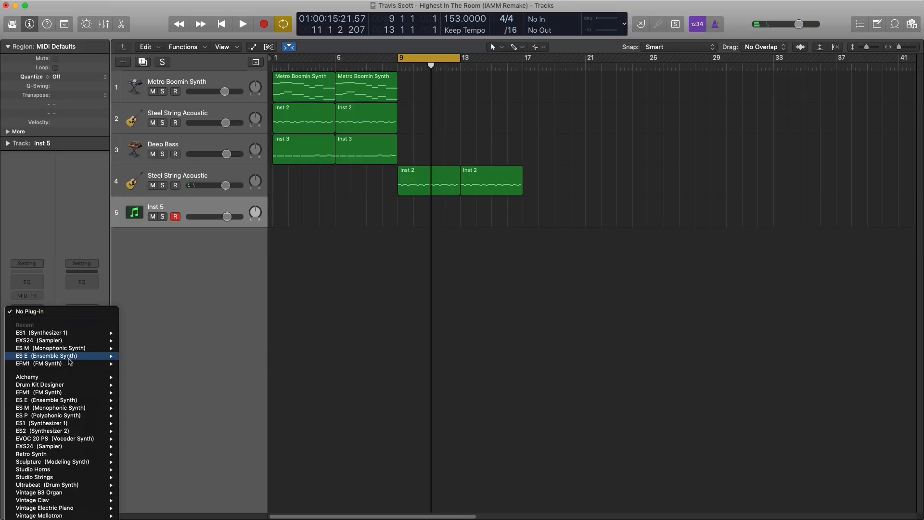
mouse_move(71, 344)
left_click(128, 348)
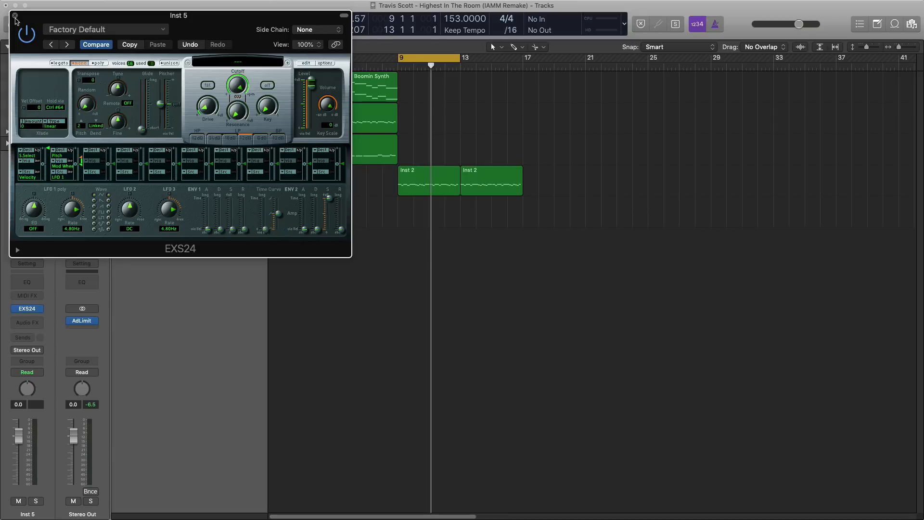
- Load the project's "highest in the room kit" into the EXS24 sampler and close the plug-in window
left_click(237, 62)
mouse_move(282, 137)
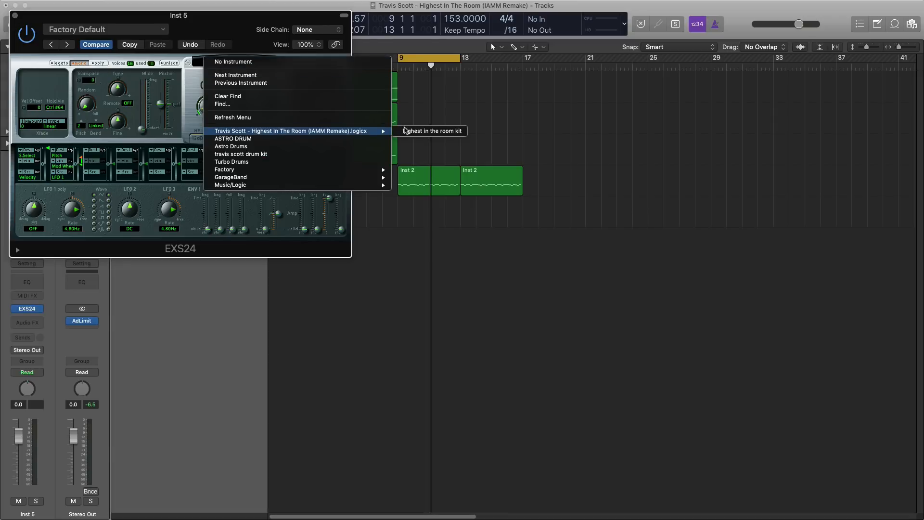
left_click(411, 131)
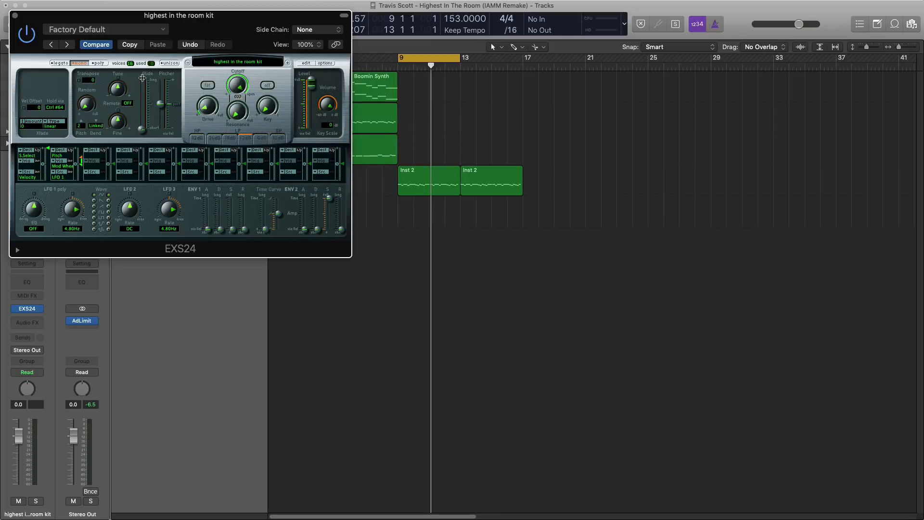
left_click(15, 19)
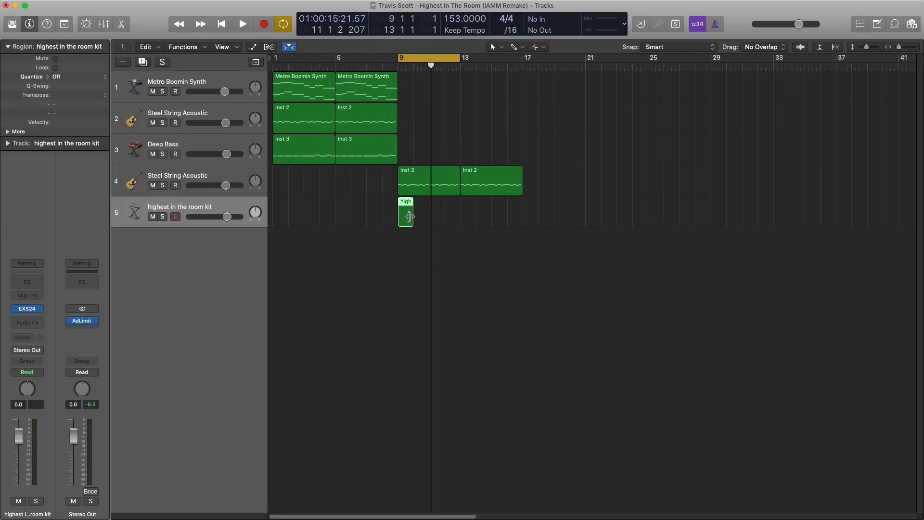
- Extend the kit region to span bars 9 to 13 and add C#3 notes on beat 3 of each bar
left_click_drag(409, 217, 459, 217)
double_click(438, 220)
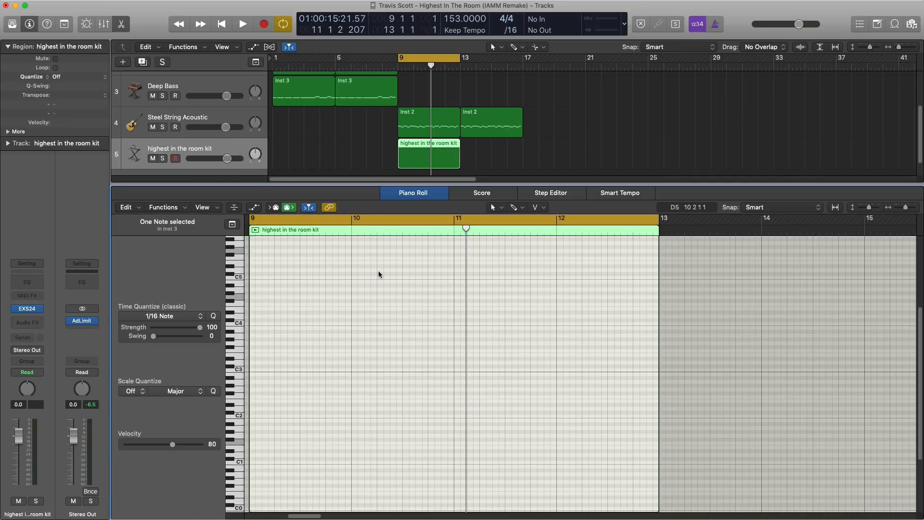
left_click(311, 366)
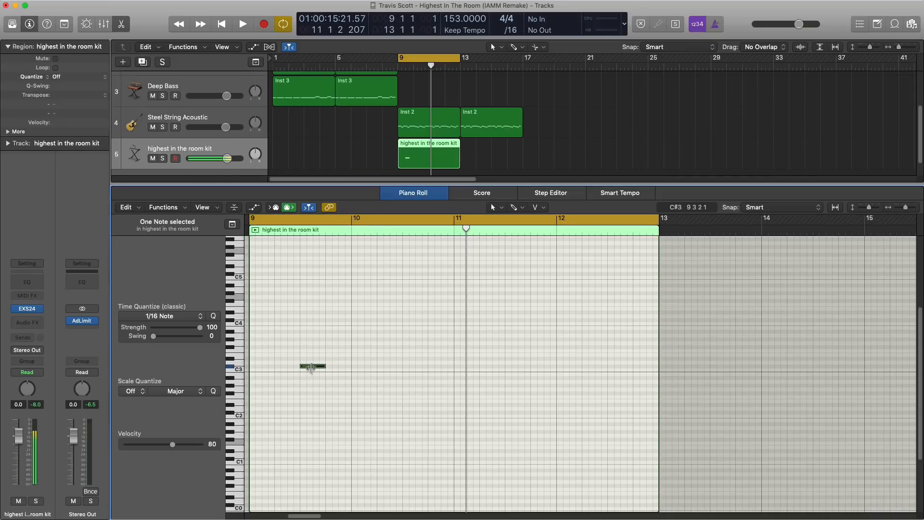
left_click(406, 367)
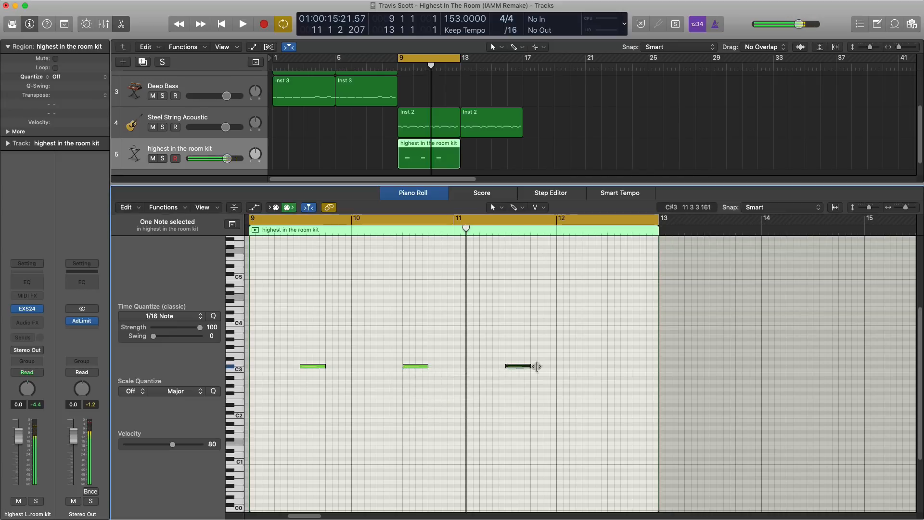
- Lower the highest in the room kit track's volume to -1.9 dB while the loop plays
key("space")
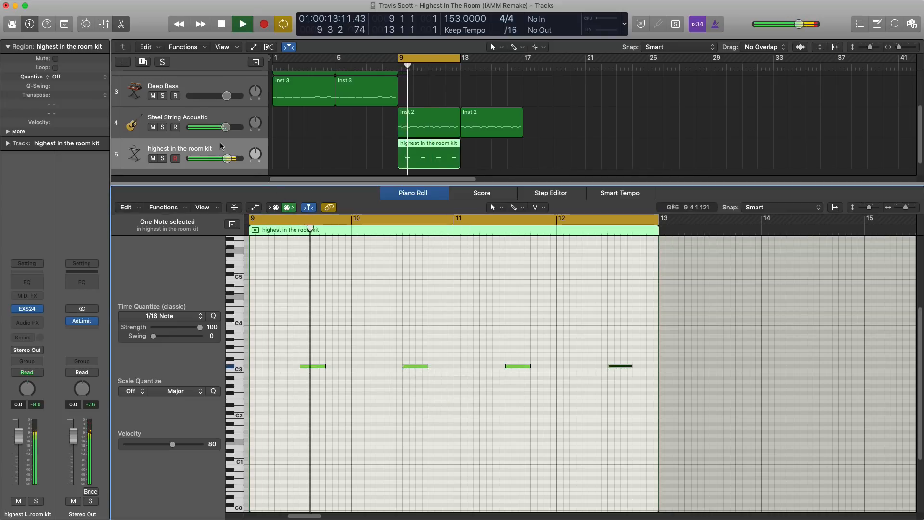
left_click_drag(227, 158, 219, 160)
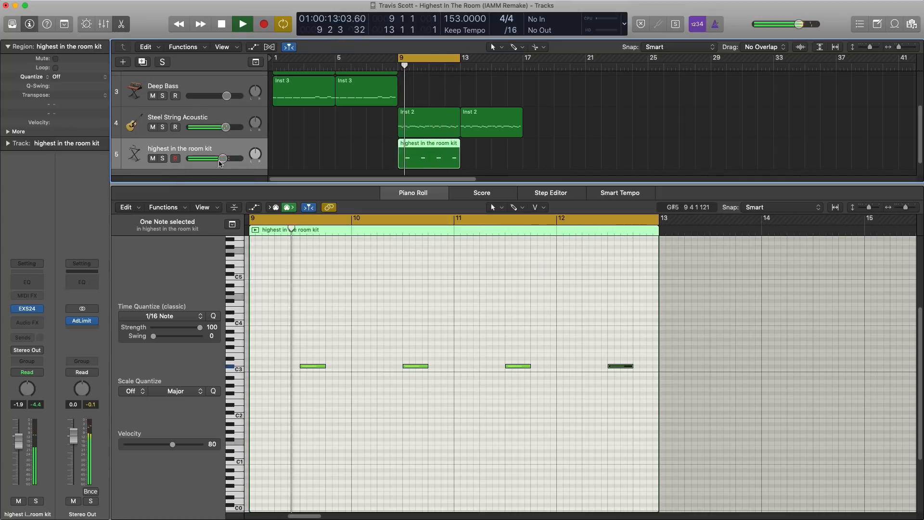
key("space")
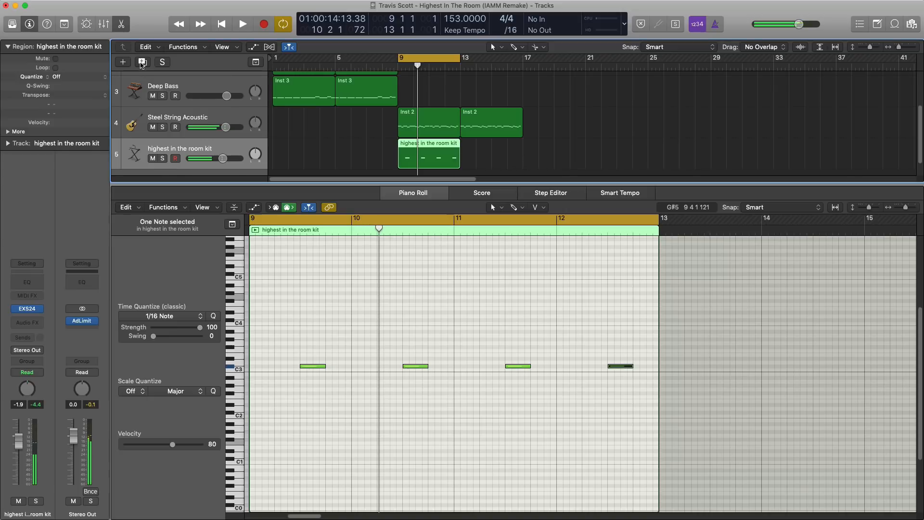
- Duplicate the kit track, create an empty region from bar 9 to 13 on the copy, and play the loop
left_click(142, 63)
left_click(404, 169)
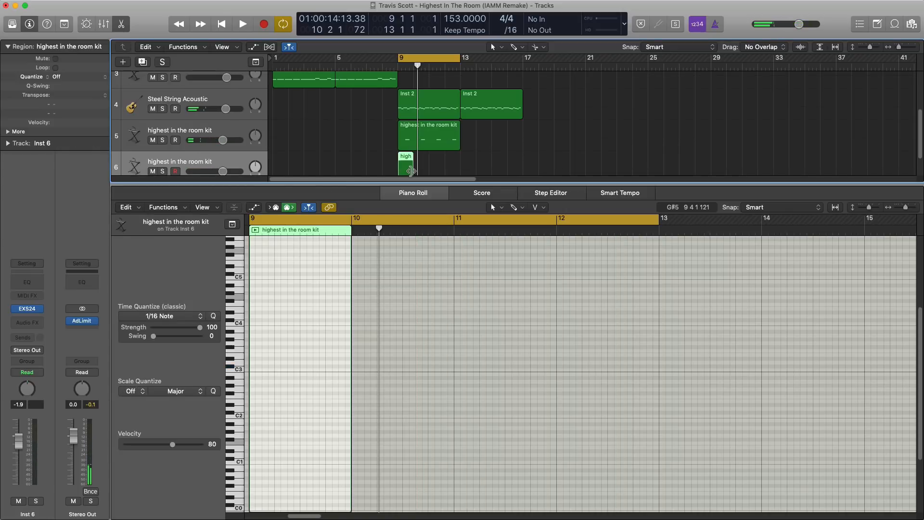
left_click_drag(410, 171, 460, 166)
key("space")
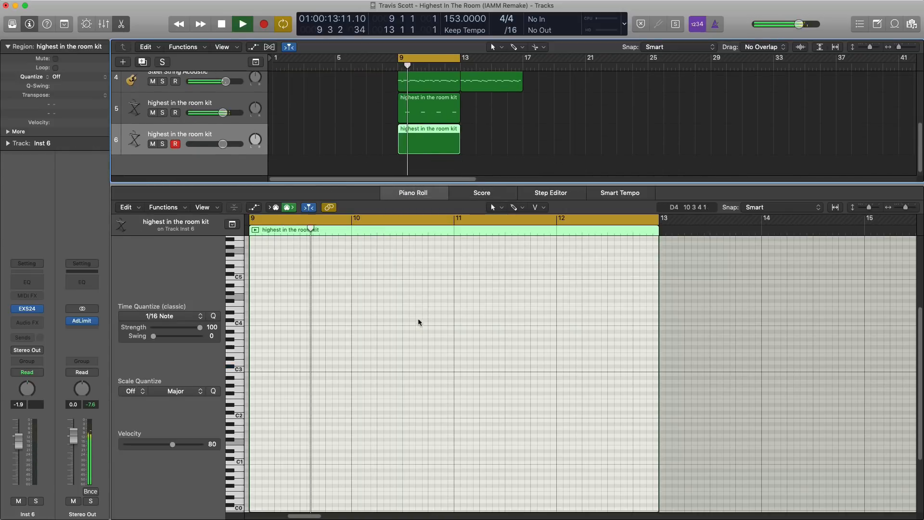
key("space")
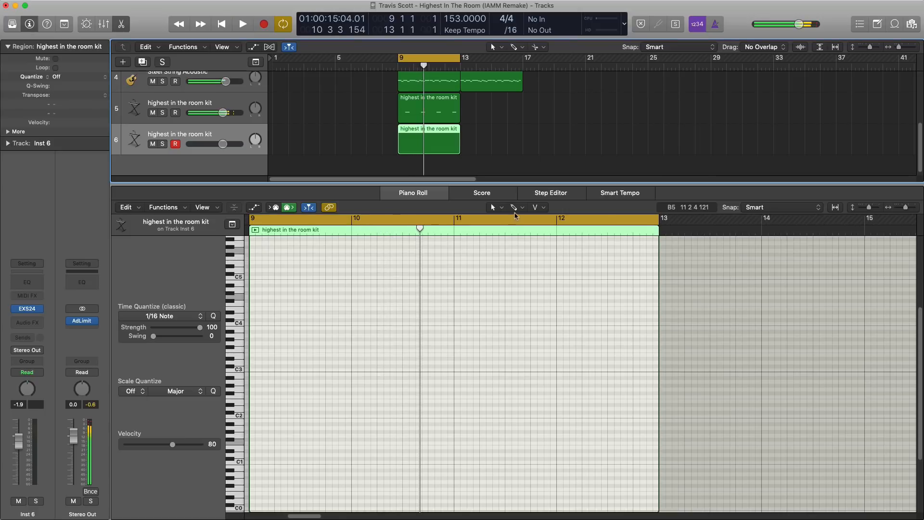
- Assign the Brush as the Piano Roll's secondary tool and set time quantize to 1/32 Note
left_click(515, 212)
left_click(529, 371)
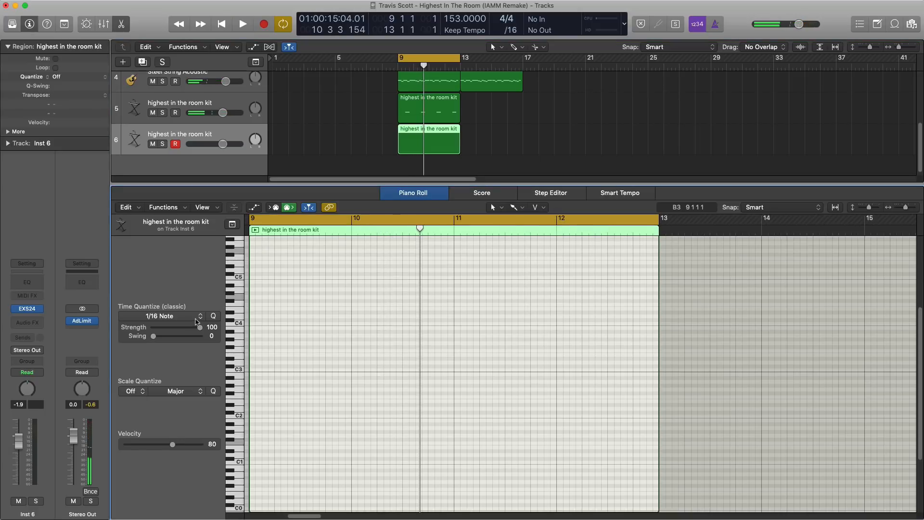
left_click(184, 318)
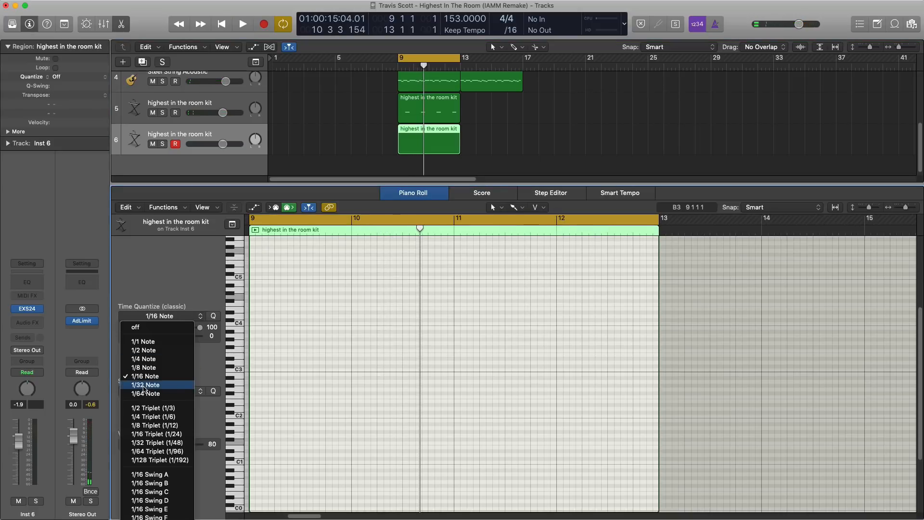
left_click(145, 385)
- Paint a pair of 1/32 D#3 notes at beat 3 of bar 9 in the second kit region and audition the loop
key("space")
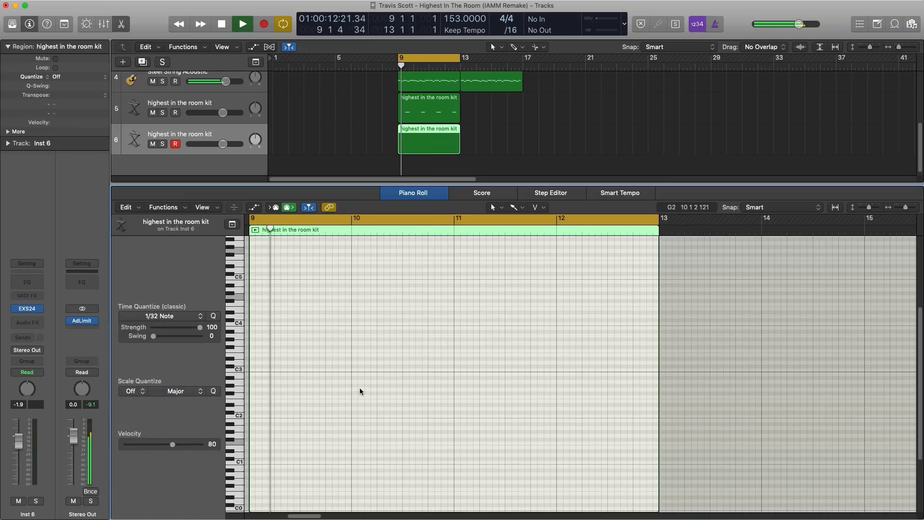
key("space")
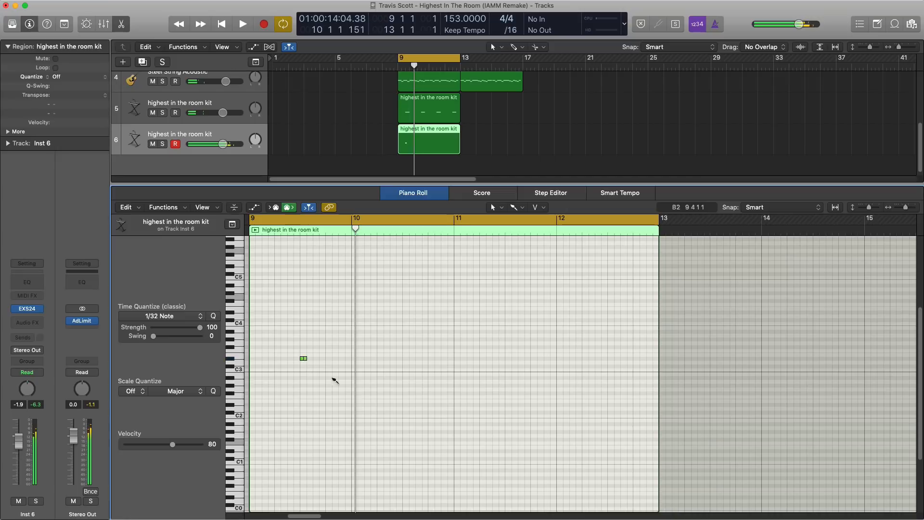
key("space")
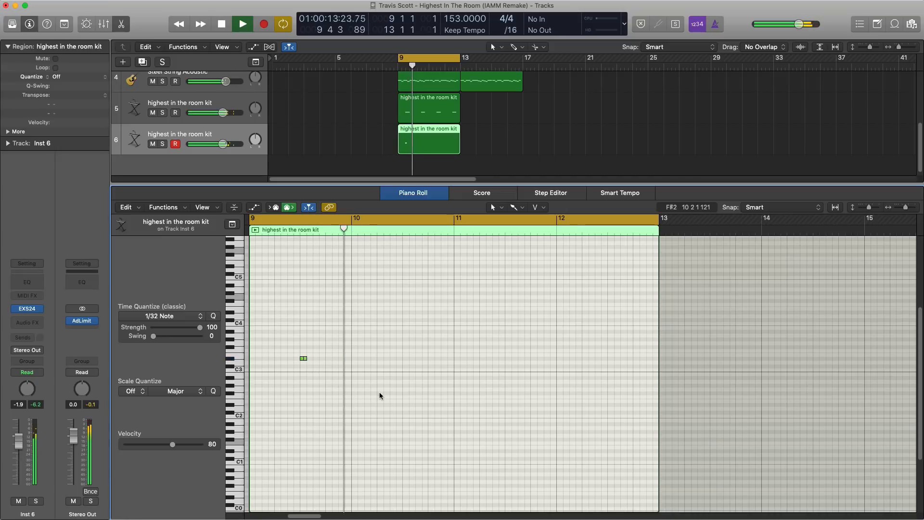
key("space")
key("space")
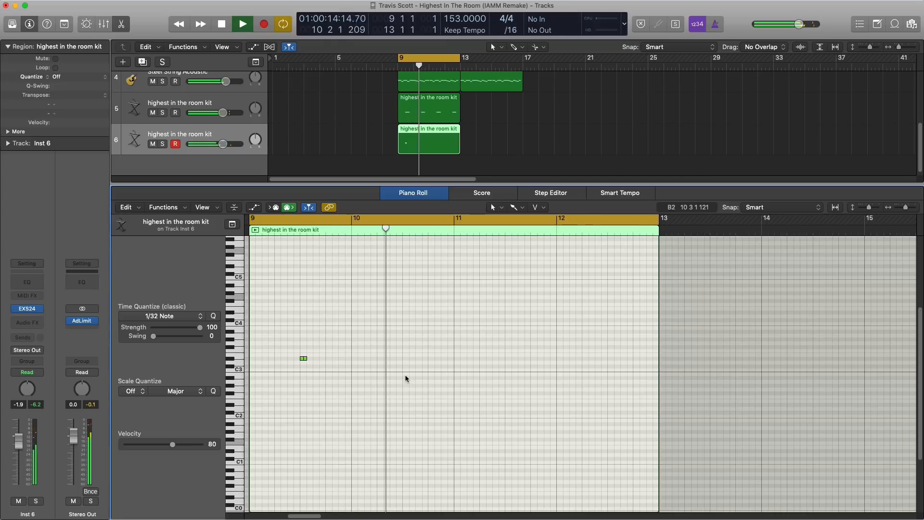
- Paint further pairs of 1/32 D#3 notes at positions 10 3 3 and 11 3 3, checking each against the loop
key("space")
left_click(419, 358, "super")
key("space")
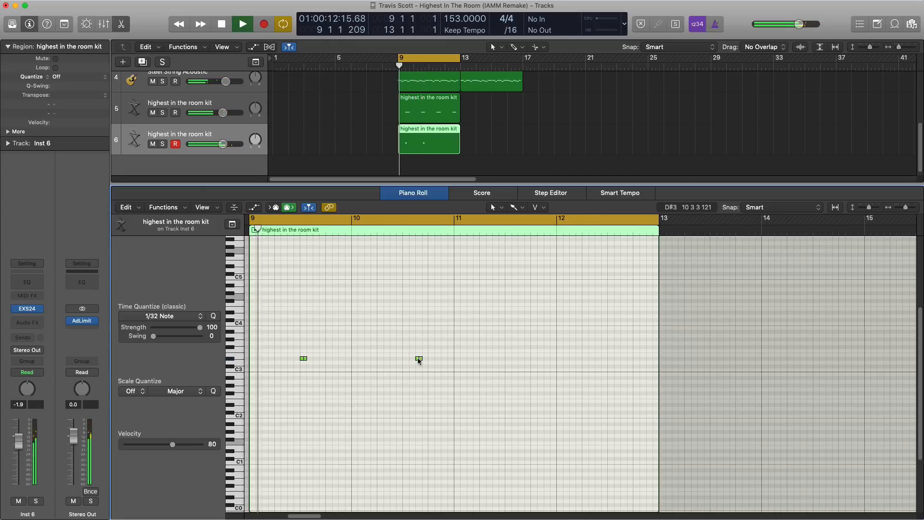
mouse_move(418, 360)
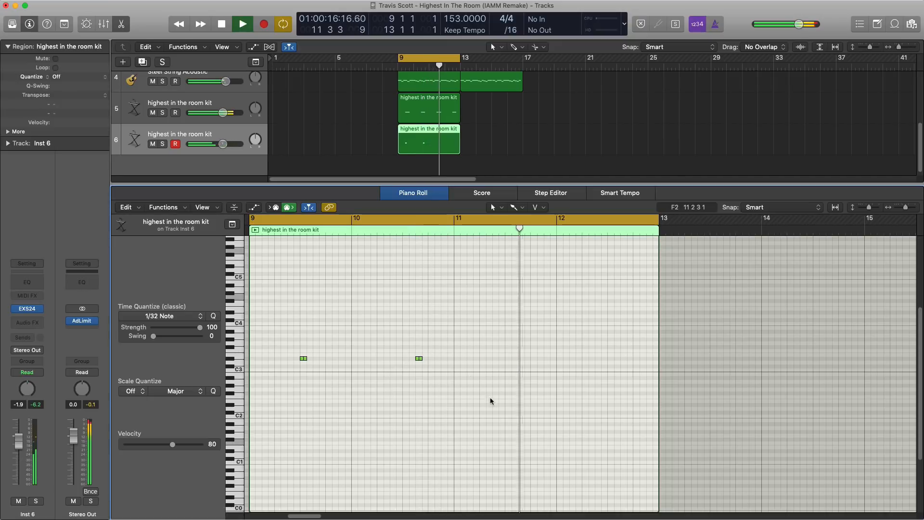
key("space")
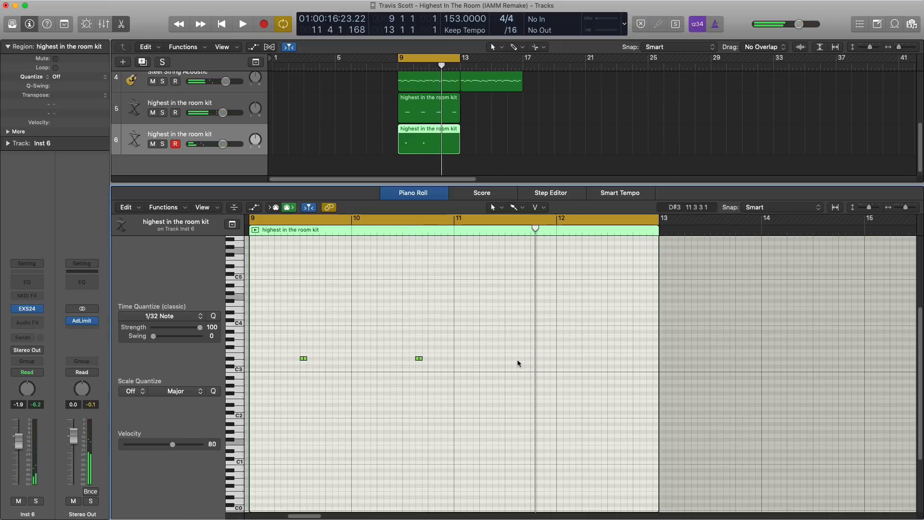
key("space")
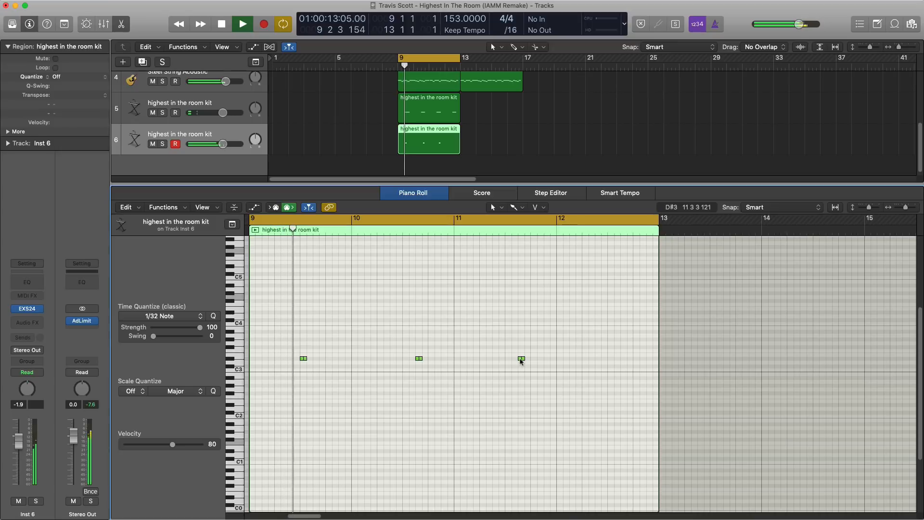
- Paint pairs of 1/32 D#3 notes at the start of bar 12 and at 12 4 2, auditioning the loop
mouse_move(520, 359)
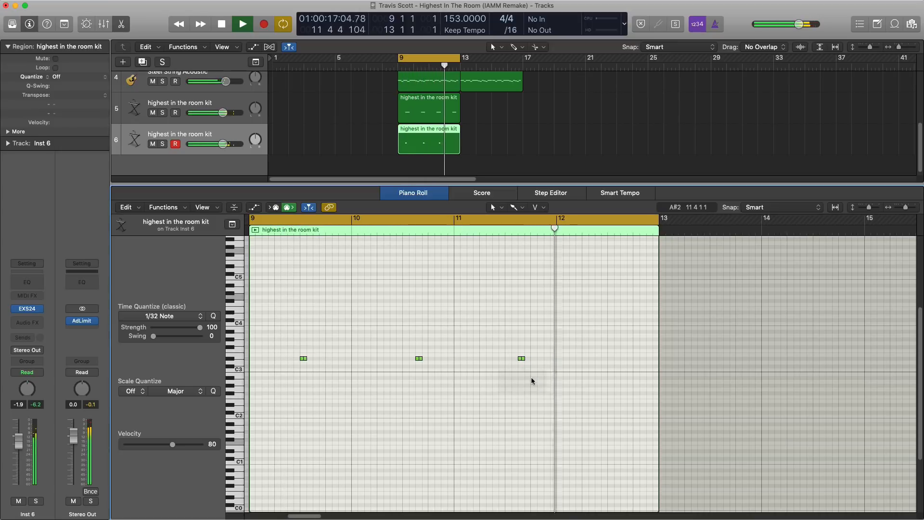
key("space")
key("space")
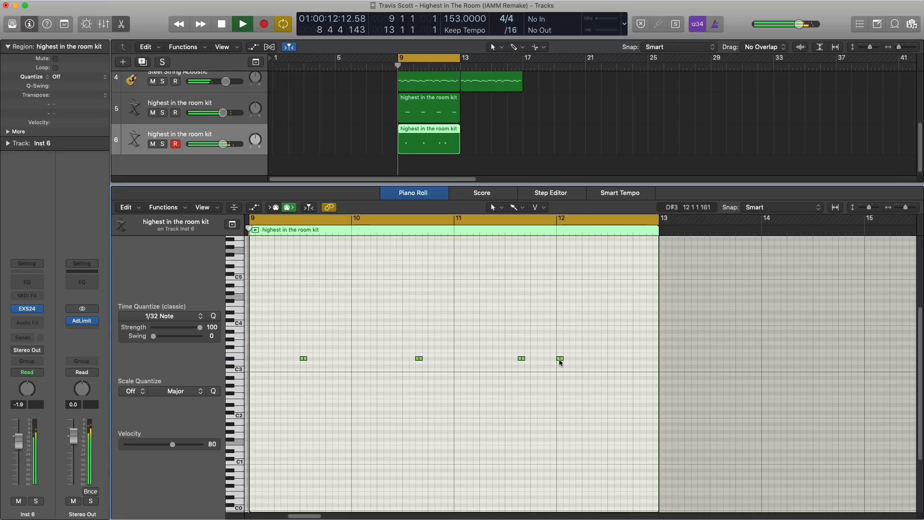
mouse_move(558, 360)
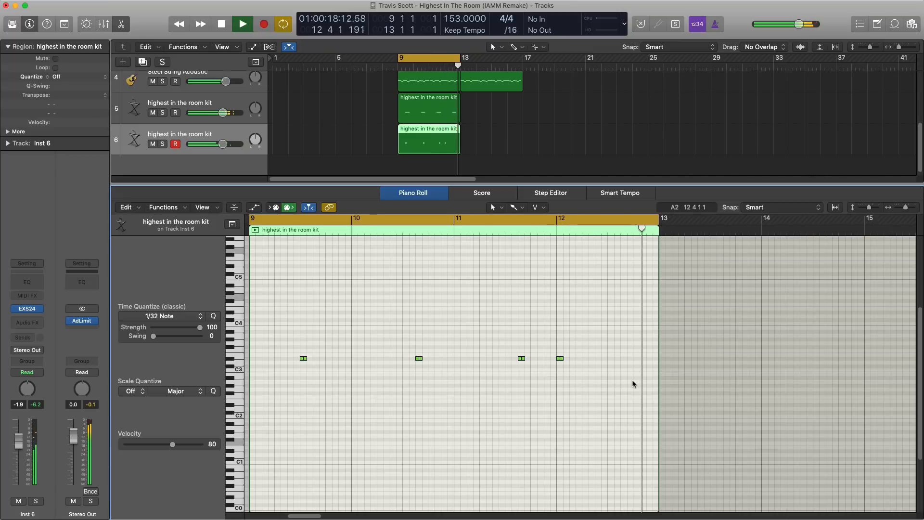
key("space")
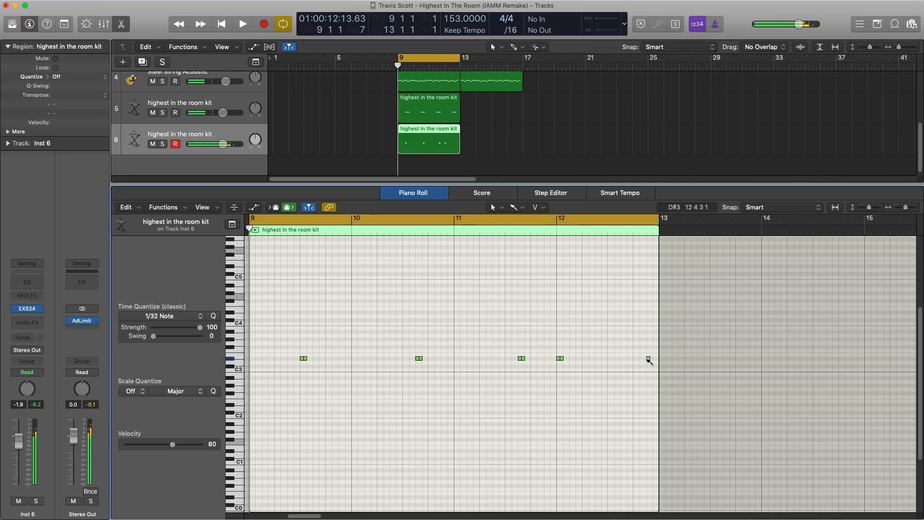
left_click_drag(647, 359, 643, 359)
key("space")
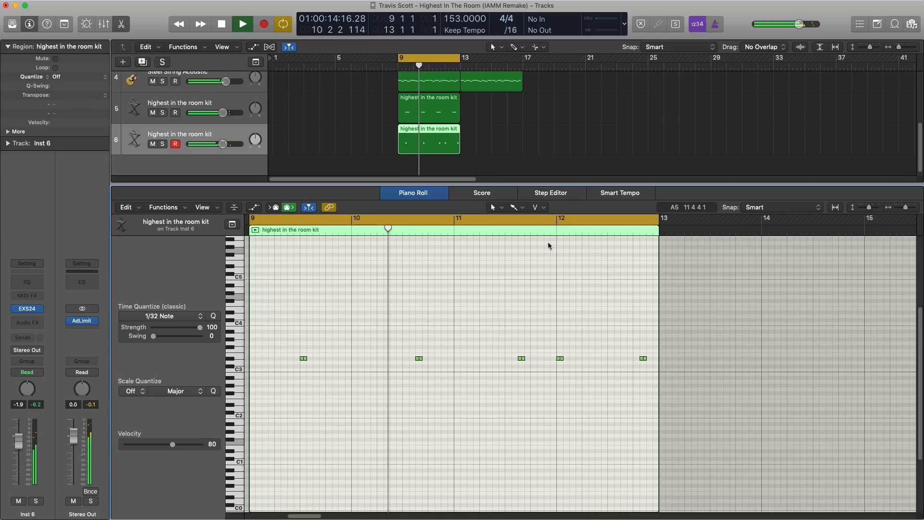
- Assign the Pencil as the Piano Roll's secondary tool and set time quantize to 1/16 Note
key("t")
left_click(534, 233)
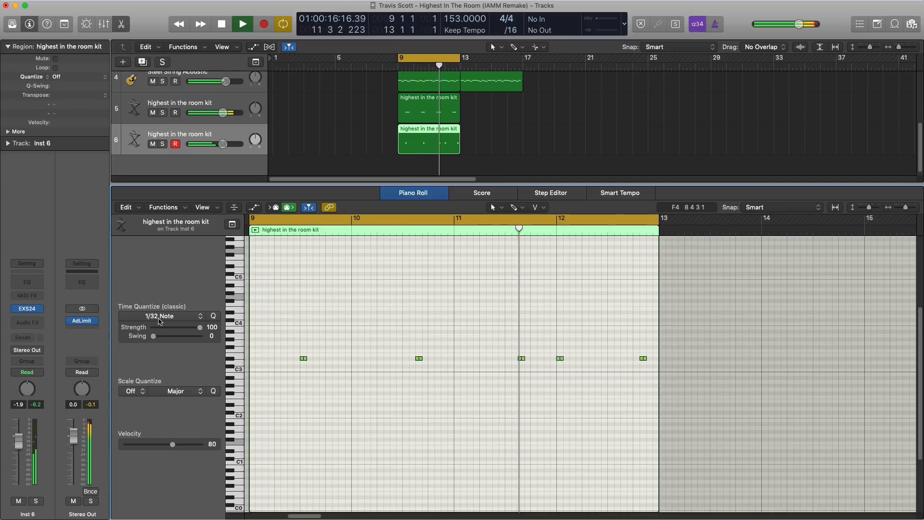
left_click(159, 316)
left_click(144, 376)
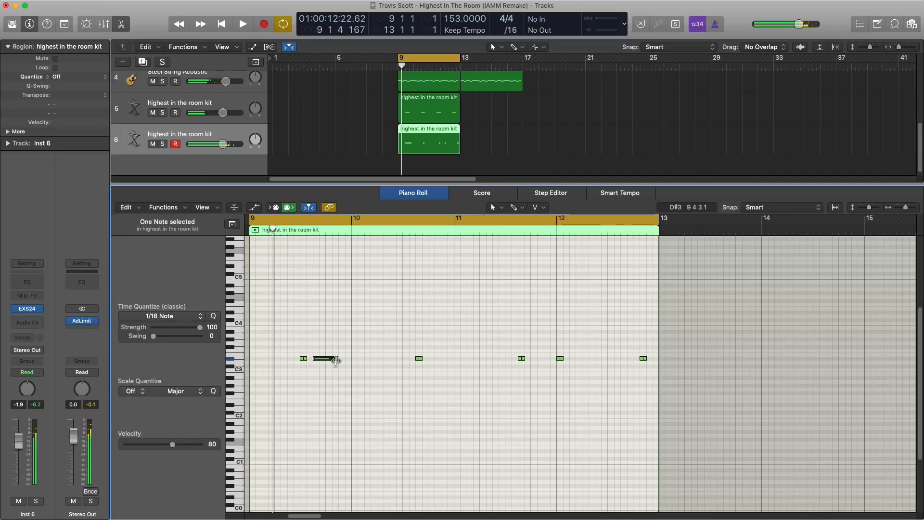
- Add single 1/16 D#3 notes at 9 3 3, 10 1 3, 10 2 1 and 11 4 1, auditioning the loop
left_click_drag(337, 359, 317, 358)
key("space")
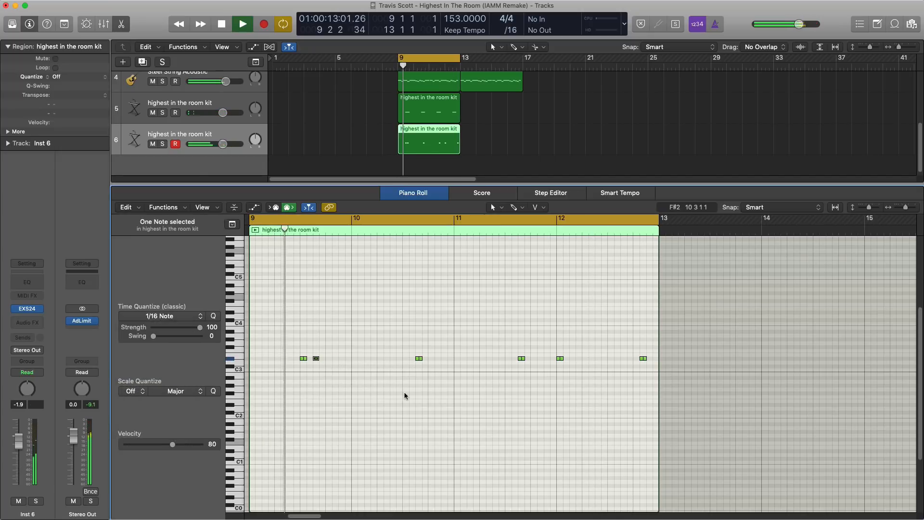
key("space")
left_click(367, 358)
key("space")
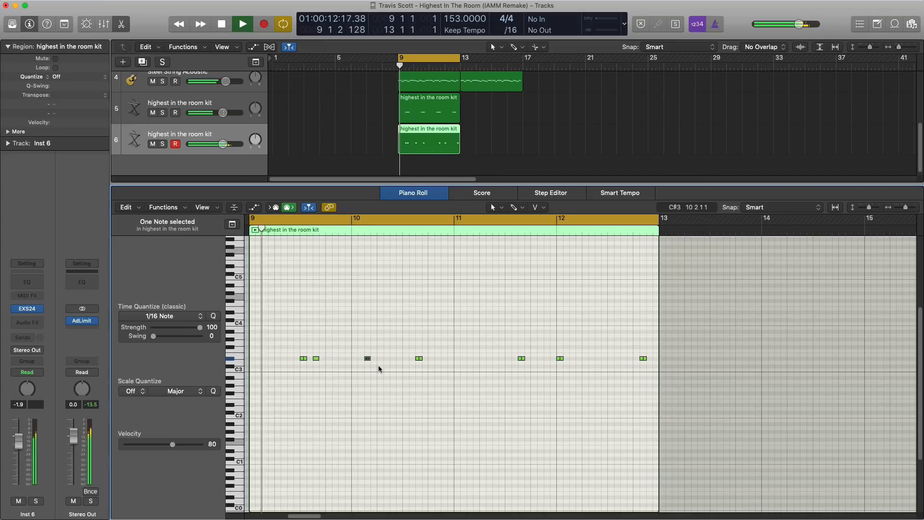
left_click(381, 359)
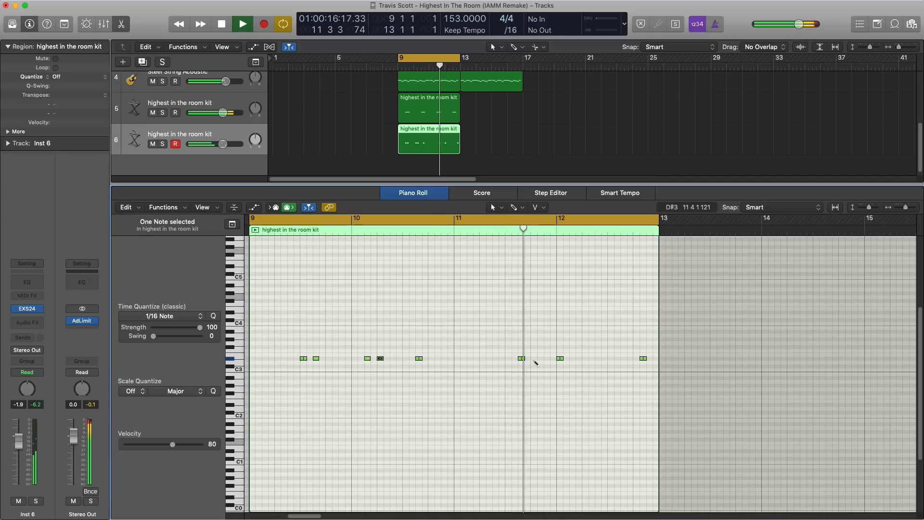
left_click(534, 359)
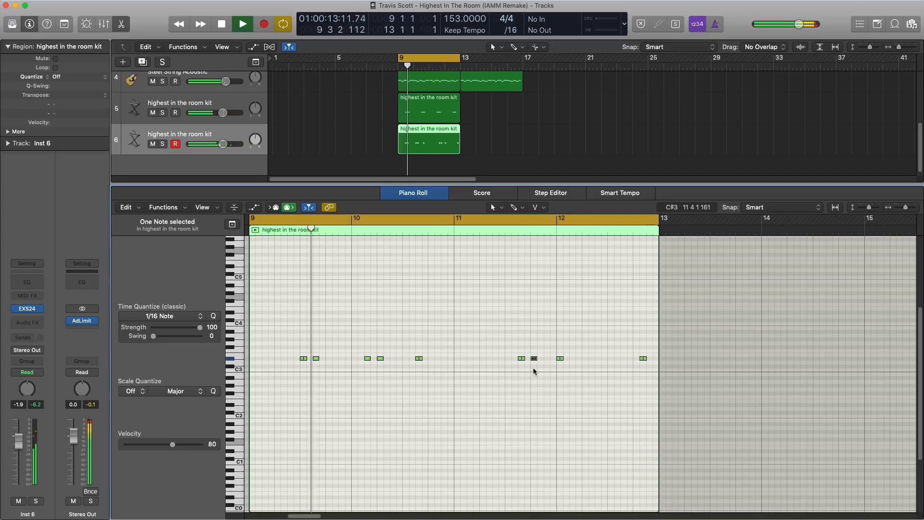
key("space")
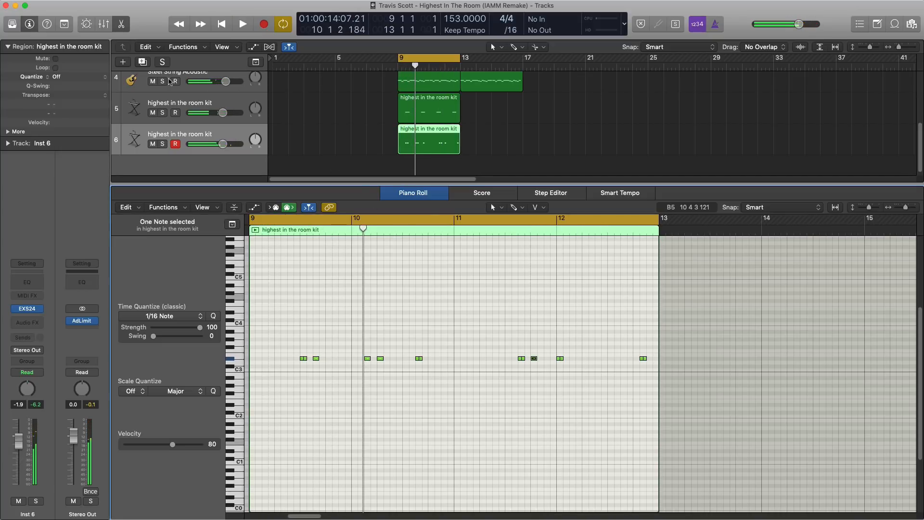
- Duplicate the second kit track, create an empty region from bar 9 to 13 on the copy, and audition the loop
left_click(142, 62)
left_click(407, 171)
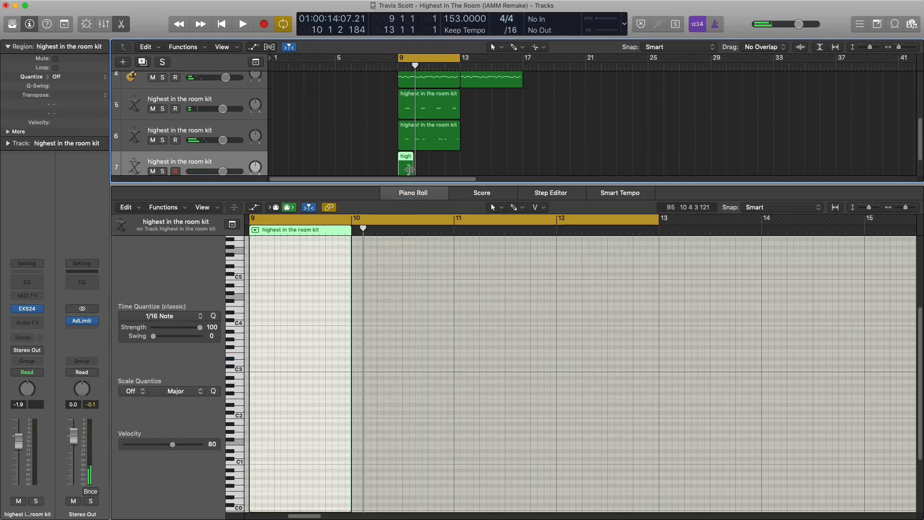
left_click_drag(414, 171, 457, 176)
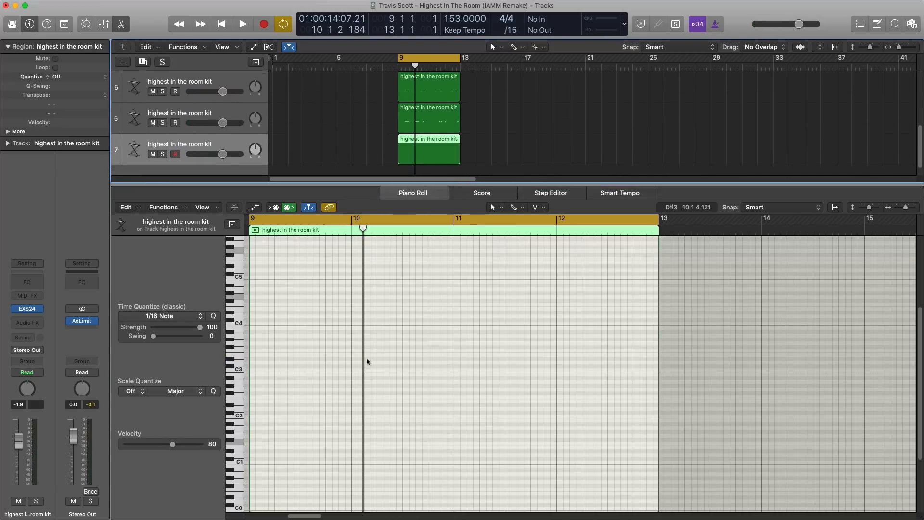
key("space")
key("space")
- Add 1/16 F#3 notes at 9 4 1 and 11 4 1 in the third kit region and lower its track volume to -10.4 dB
left_click(328, 347, "super")
key("space")
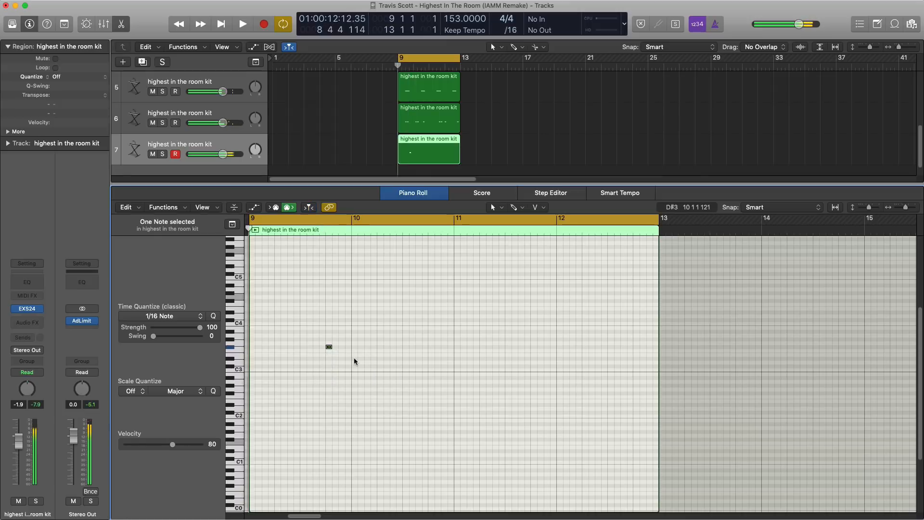
key("space")
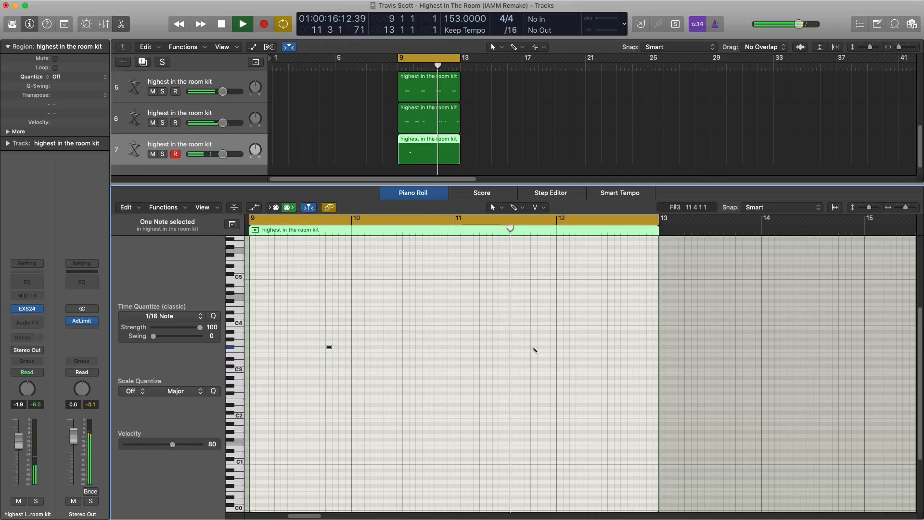
left_click(534, 347, "super")
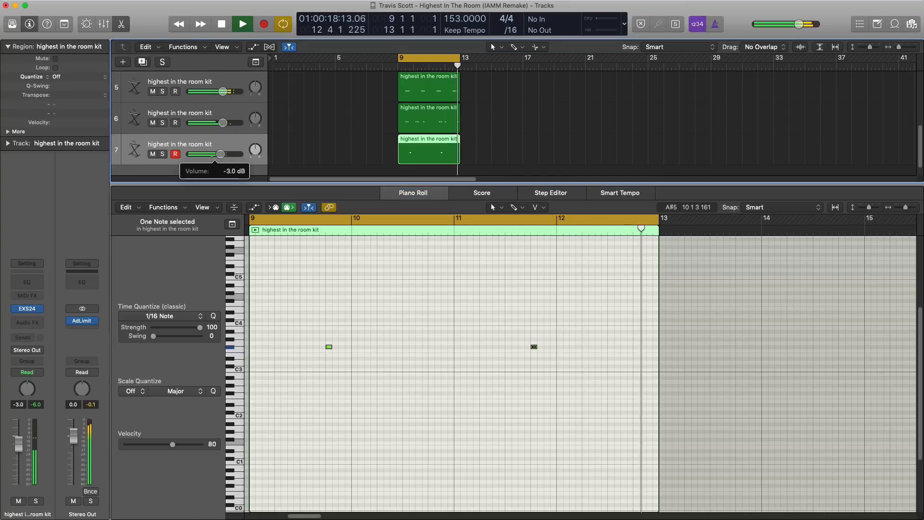
left_click_drag(220, 154, 209, 154)
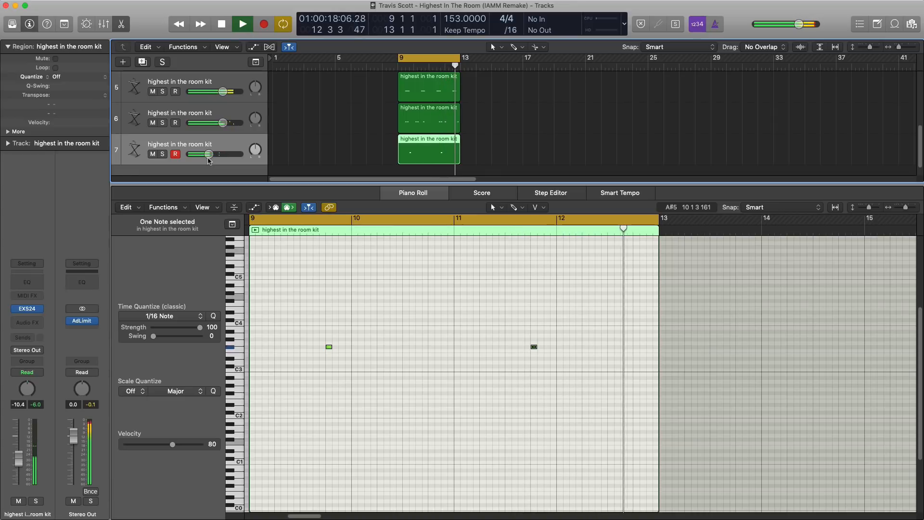
- Duplicate the third kit track, create an empty region from bar 9 to 13 on the copy, and play the loop
left_click(143, 63)
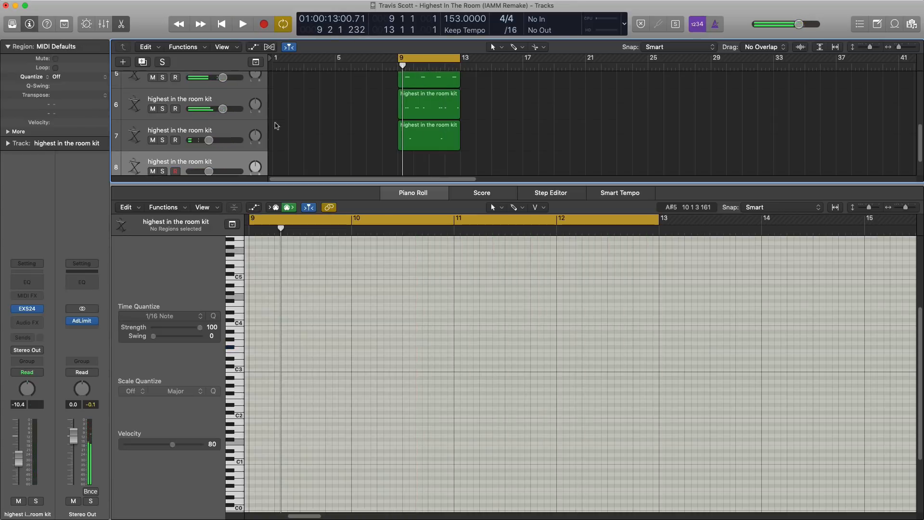
left_click(411, 169)
left_click_drag(413, 171, 456, 176)
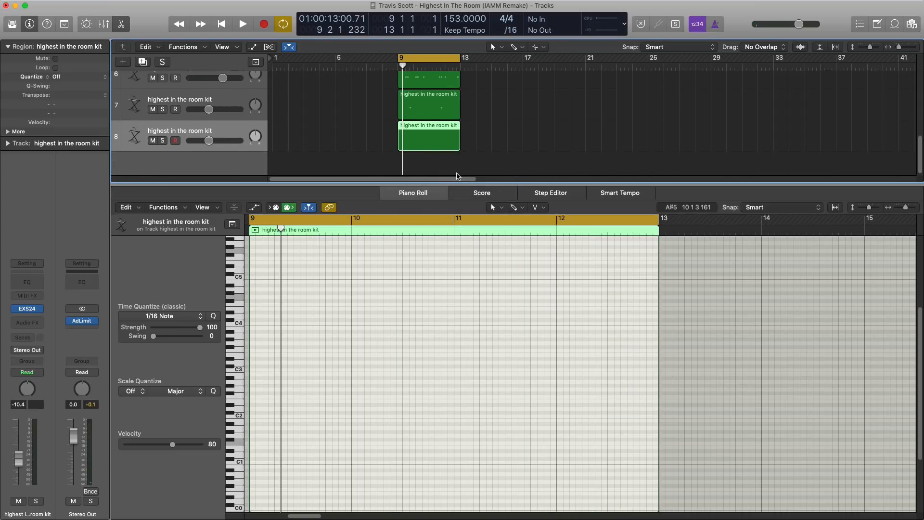
key("space")
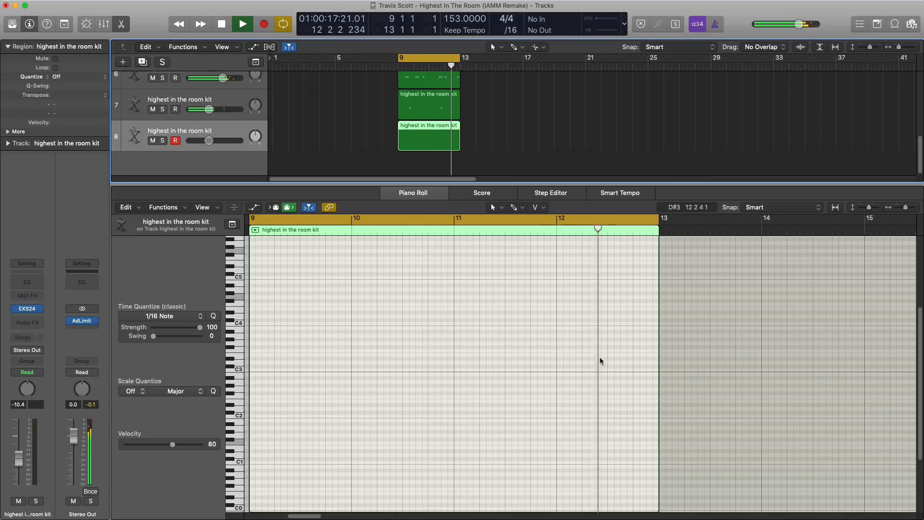
- Add 1/16 G#3 notes at 12 2 3 and 12 3 3 in the fourth kit region and play the loop
key("space")
left_click(599, 340, "super")
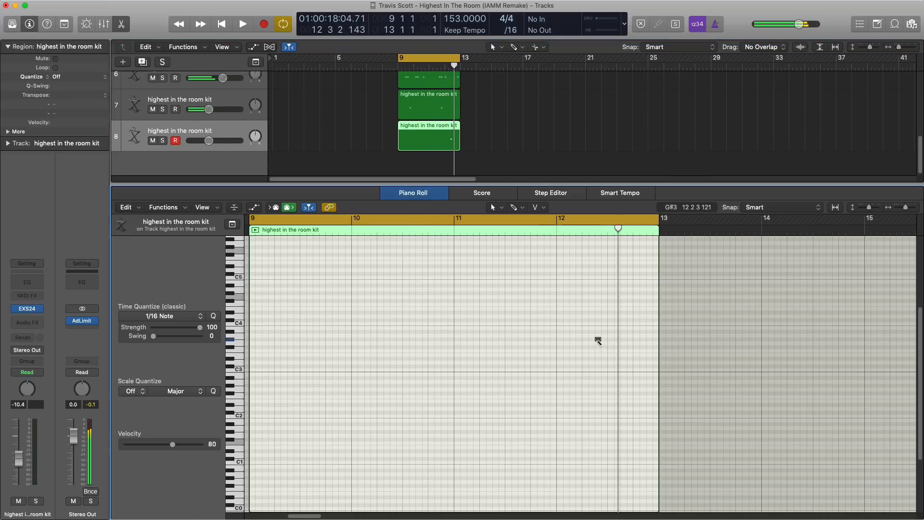
left_click(624, 339, "super")
key("space")
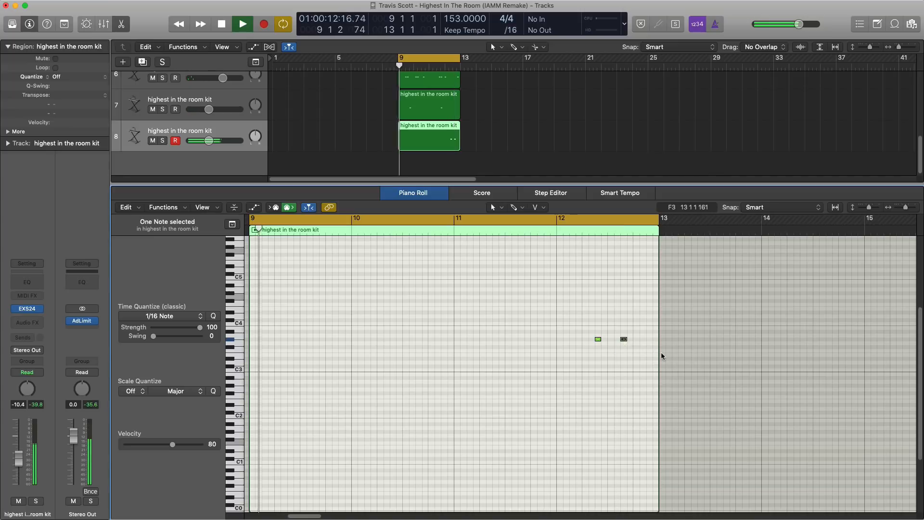
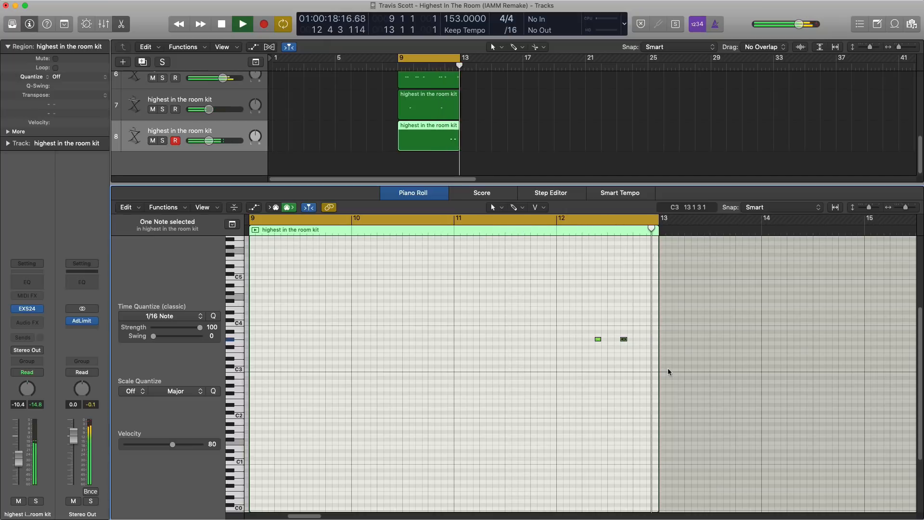
- Duplicate the fourth kit track, create an empty region from bar 9 to 13 on the copy, and open it in the Piano Roll
key("e")
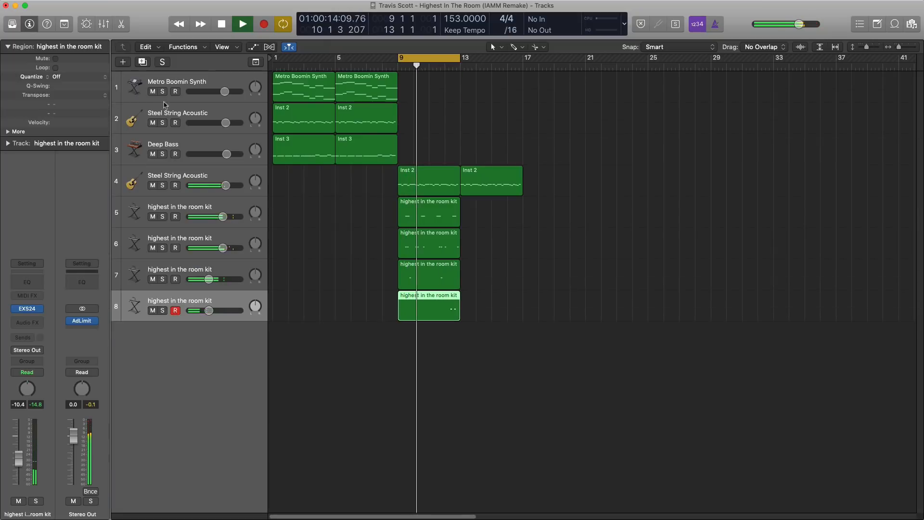
left_click(143, 62)
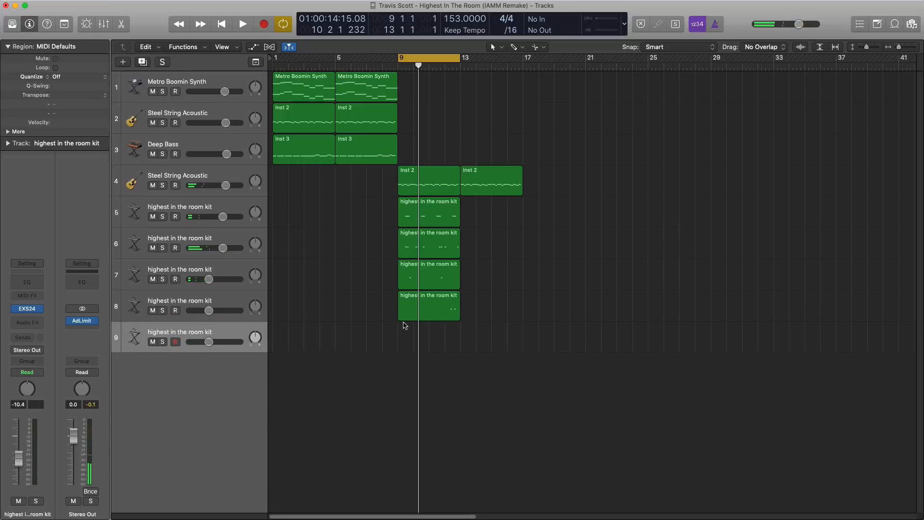
left_click_drag(432, 343, 460, 343)
double_click(443, 340)
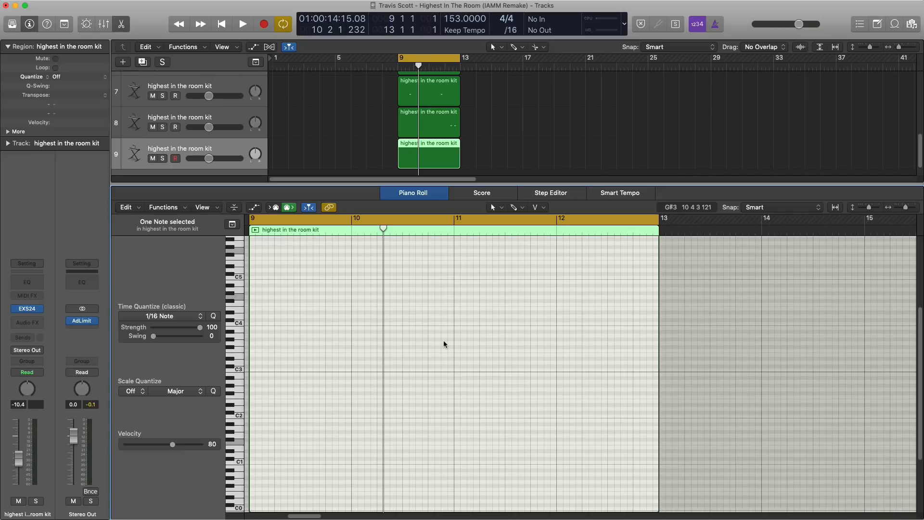
- With the loop playing, add a 1/16 C4 note at 12 4 1 in the fifth kit region and raise its track volume to -4.7 dB
key("space")
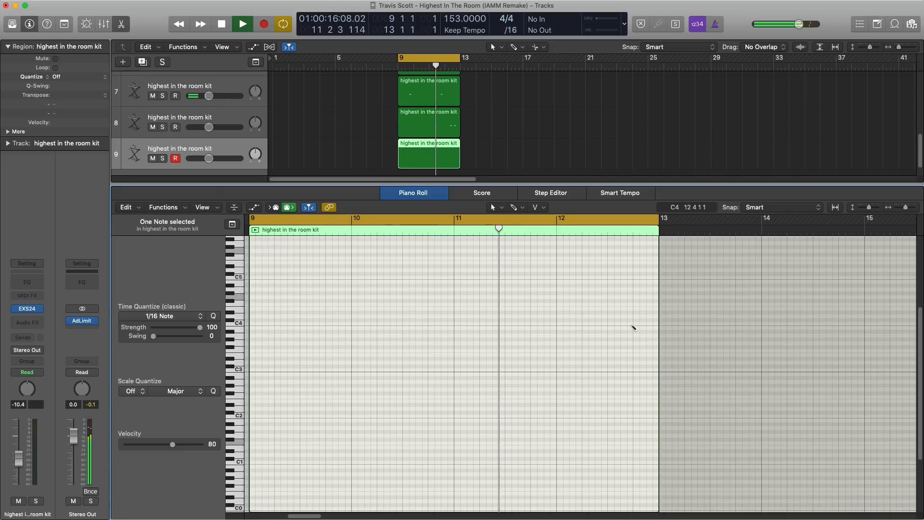
left_click(635, 323)
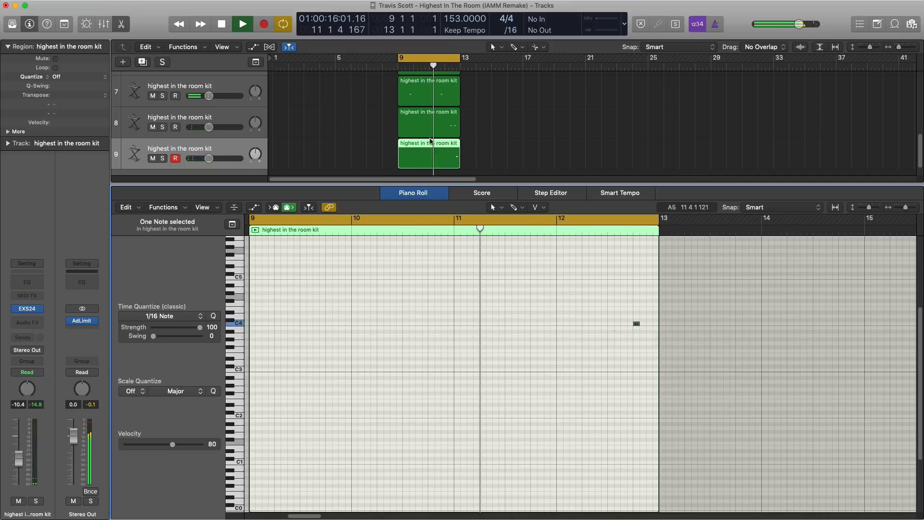
left_click_drag(209, 159, 217, 160)
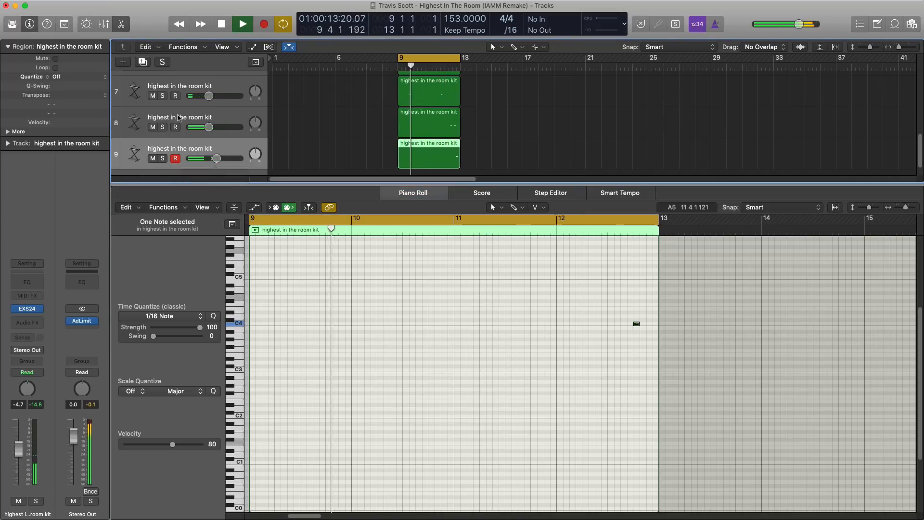
- Duplicate the fifth kit track, create an empty region from bar 9 to 13 on the copy, and play the loop
key("super+d")
key("space")
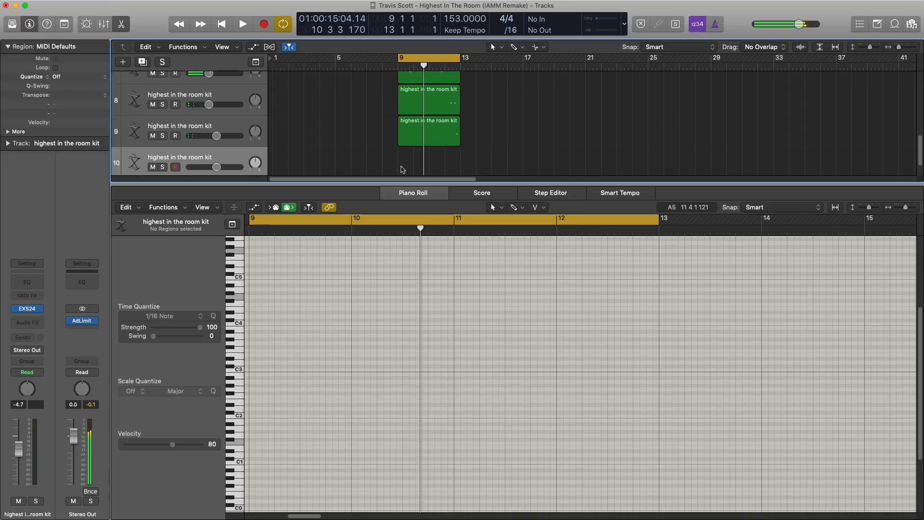
left_click_drag(407, 161, 454, 162)
key("space")
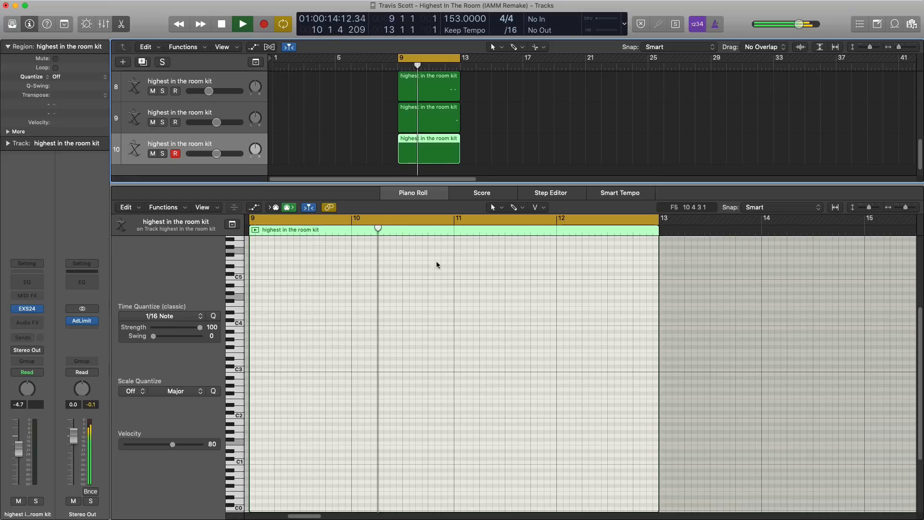
- Place a 1/16 A#3 note at 10 2 3 in the sixth kit region and lower its track volume to -8.4 dB during playback
key("space")
left_click(393, 359)
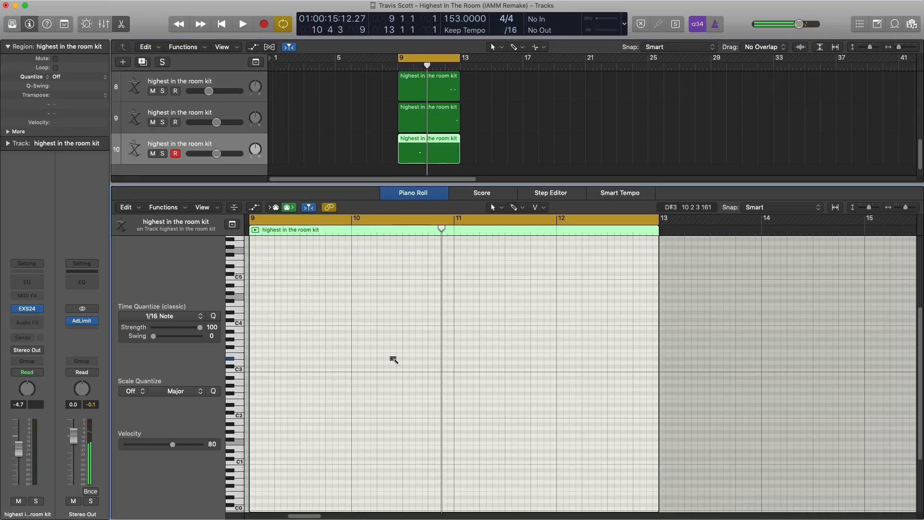
left_click_drag(392, 350, 392, 331)
key("space")
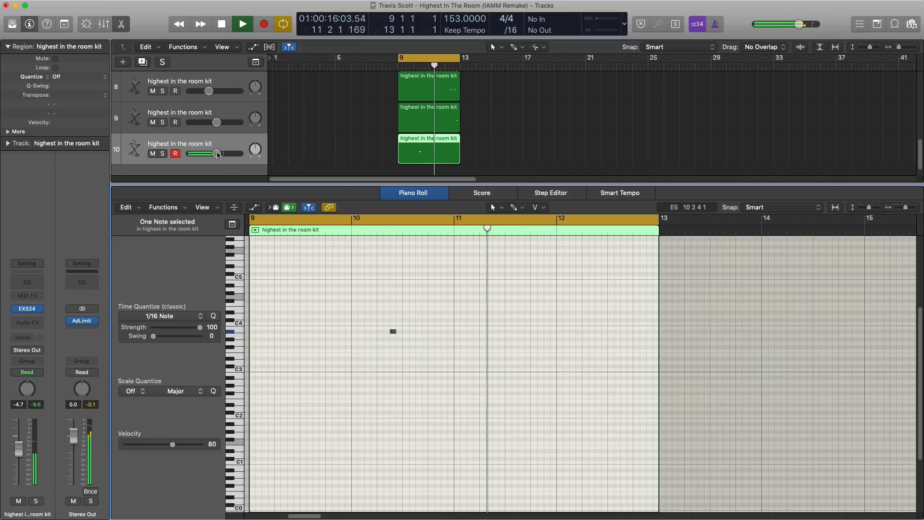
left_click_drag(217, 154, 213, 158)
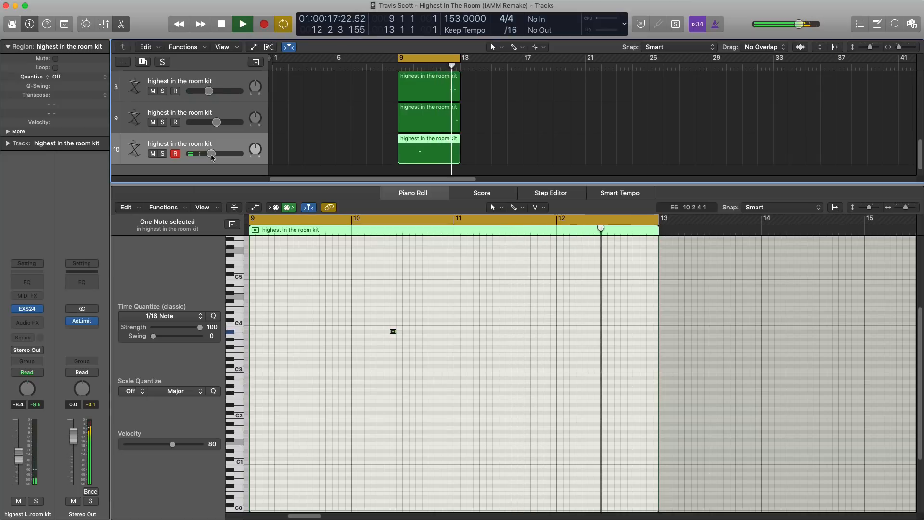
- Stop playback, duplicate the sixth kit track, and create an empty region from bar 9 to 13 on the copy
key("space")
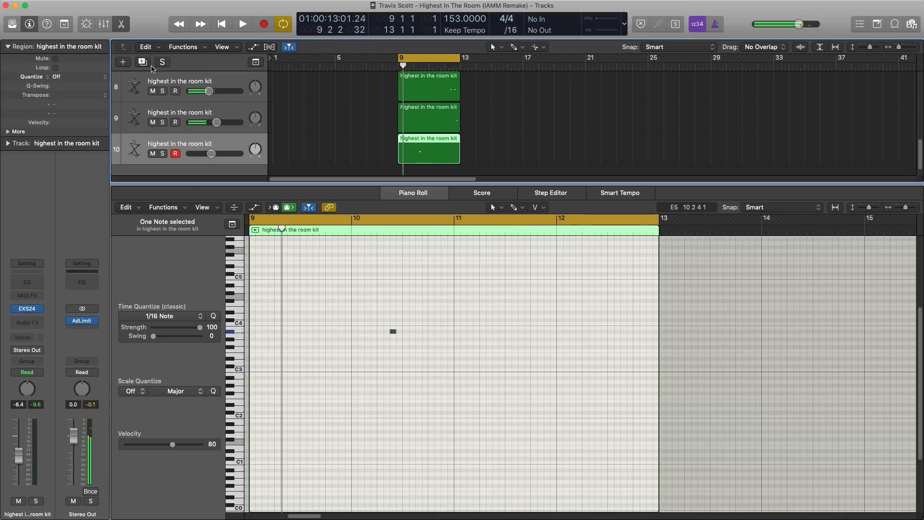
key("super+d")
scroll(406, 162, "down", 2)
left_click(403, 144, "super")
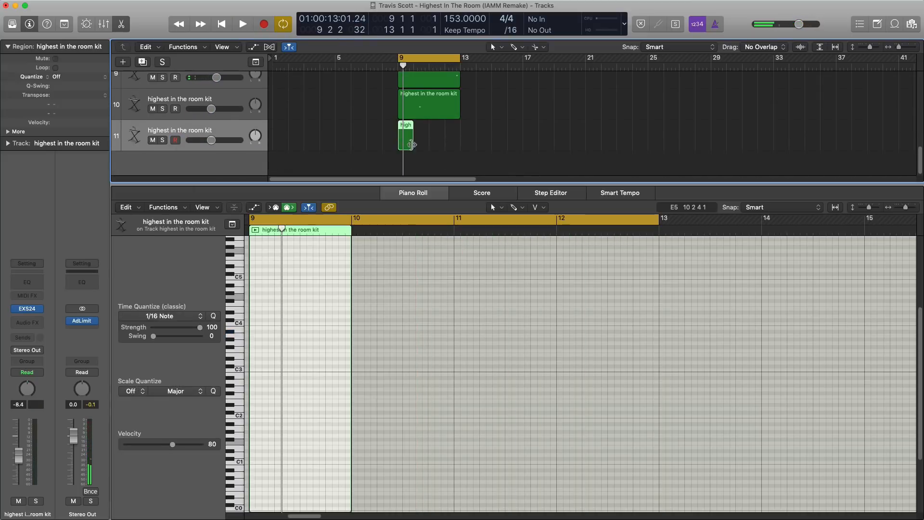
left_click_drag(410, 145, 453, 142)
- Add C2 notes three sixteenths long at 9 1 1 and 9 4 1 in the seventh kit region and play the loop
left_click(252, 416, "super")
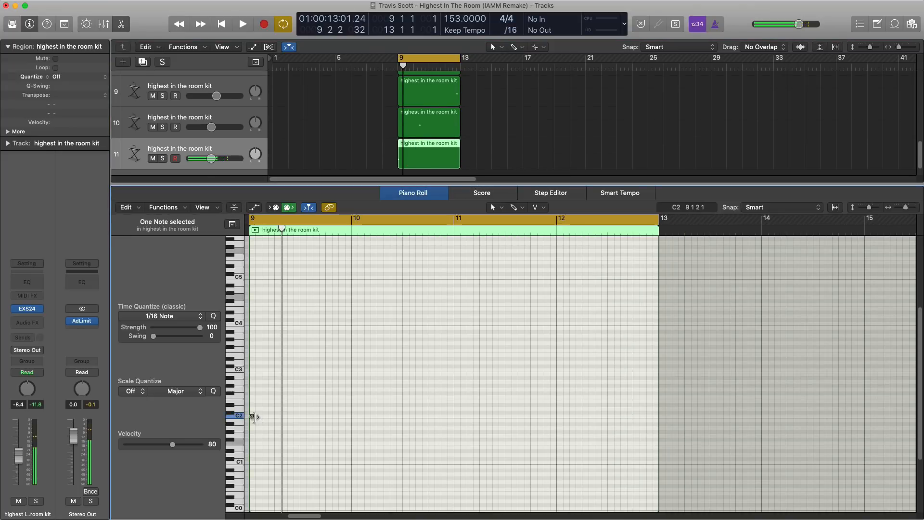
left_click_drag(254, 417, 269, 426)
key("space")
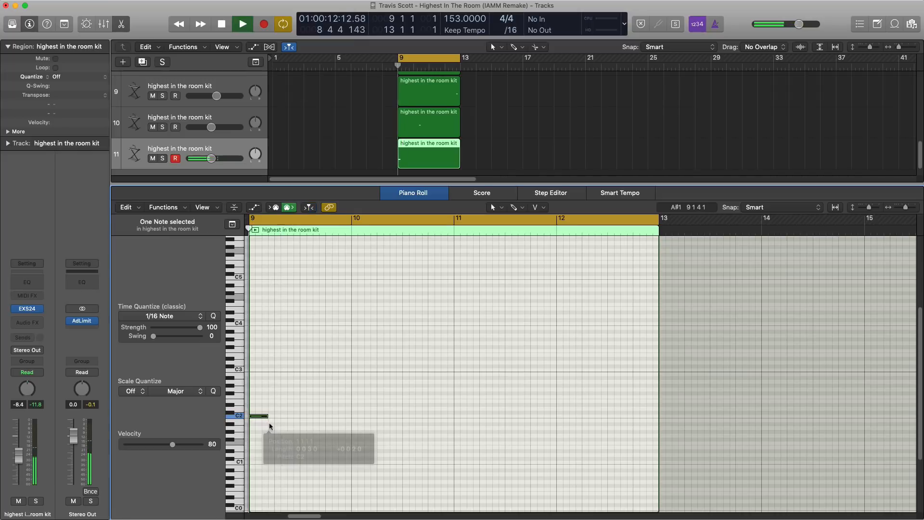
left_click(329, 417, "super")
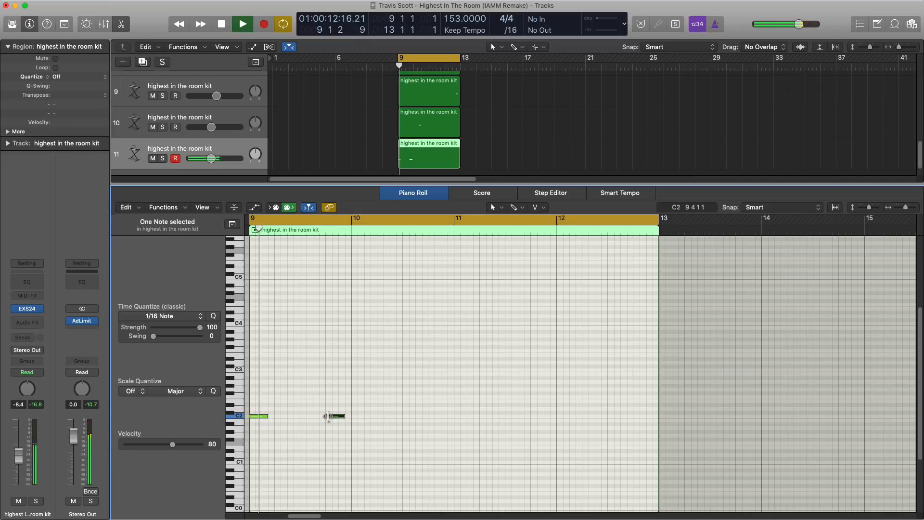
key("space")
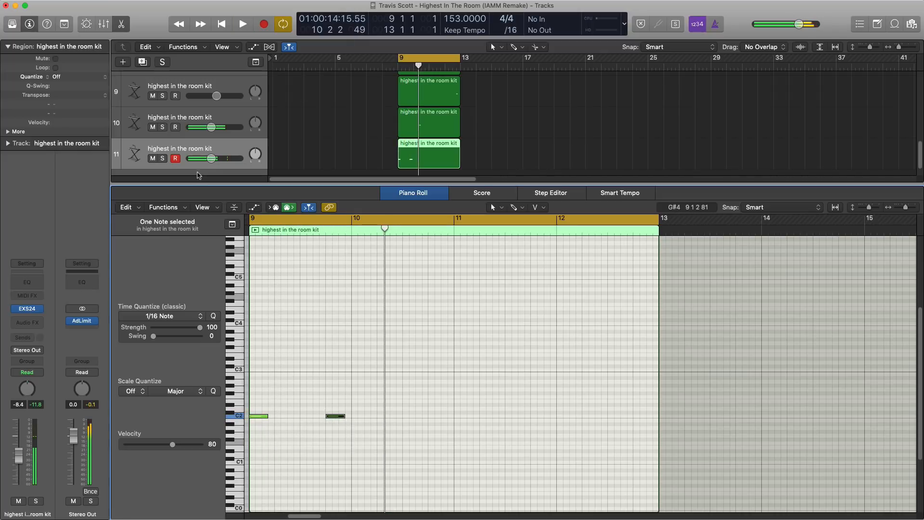
- Set the seventh kit track's volume to 0.0 dB and audition it in the loop
left_click(211, 161, "alt")
key("space")
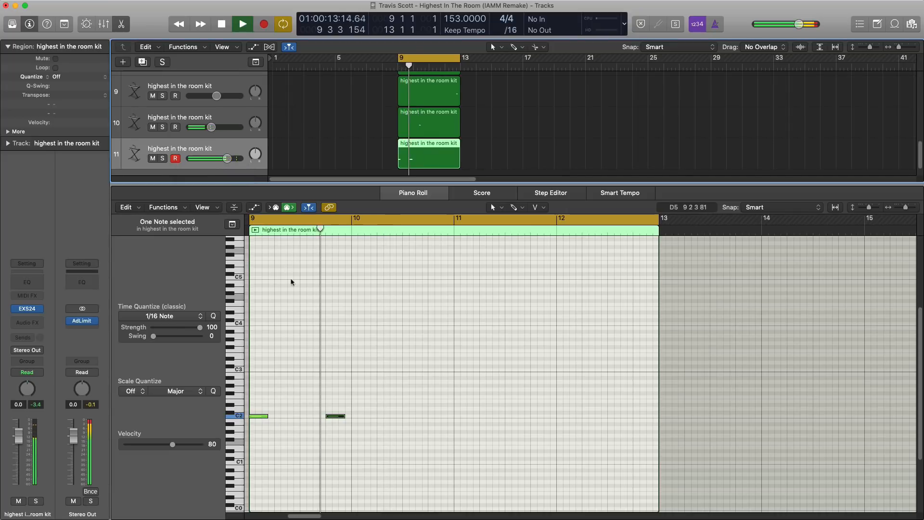
key("space")
- Add three 1/8 A#1 notes at 10 2 1, 10 2 3 and 10 3 3 in the seventh kit region
left_click(382, 424, "super")
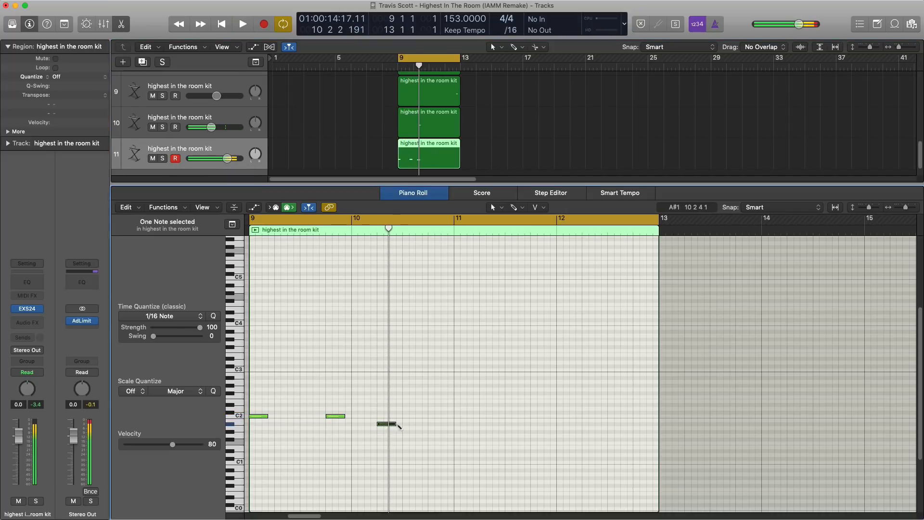
left_click_drag(395, 425, 389, 425)
left_click(394, 424, "super")
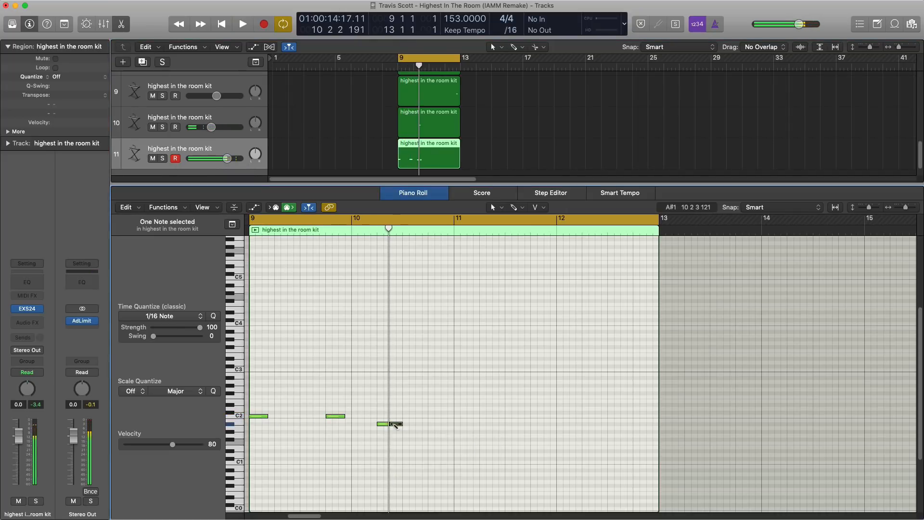
key("space")
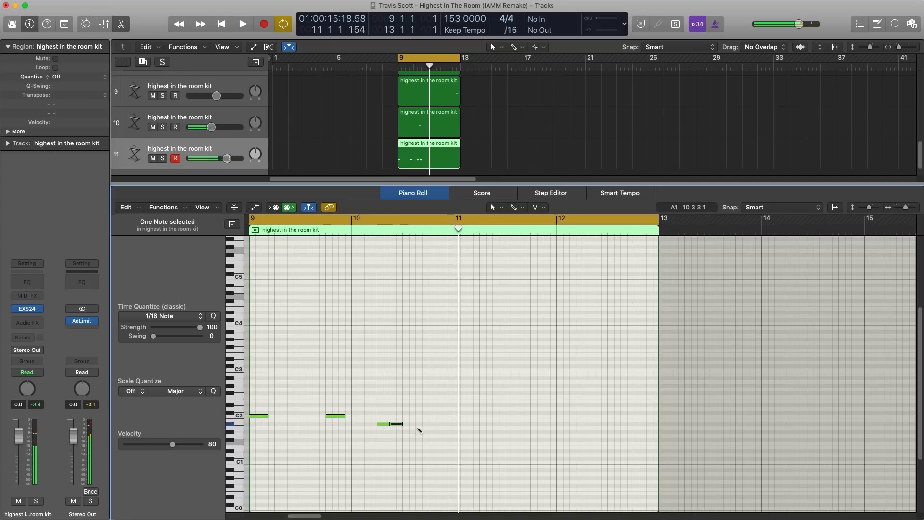
left_click(417, 424, "super")
- Raise the seventh kit track's volume to 1.9 dB while the loop plays
key("space")
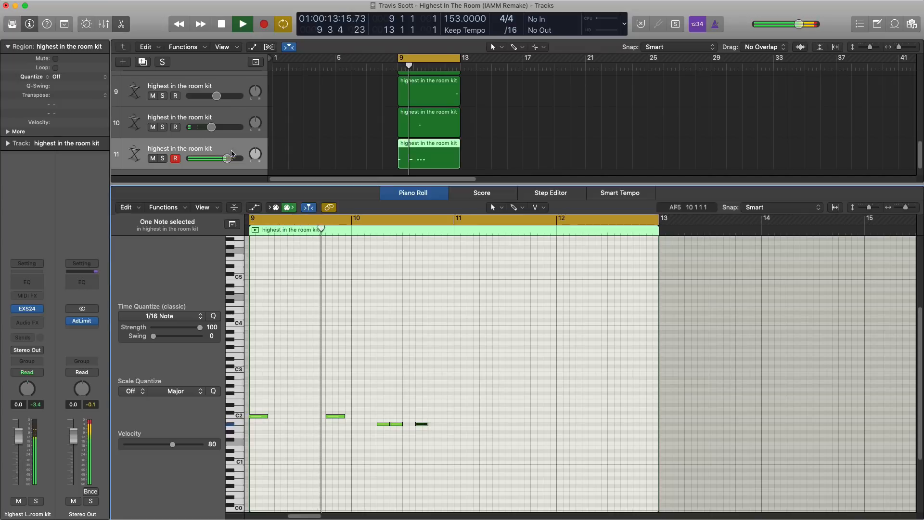
left_click_drag(227, 159, 231, 158)
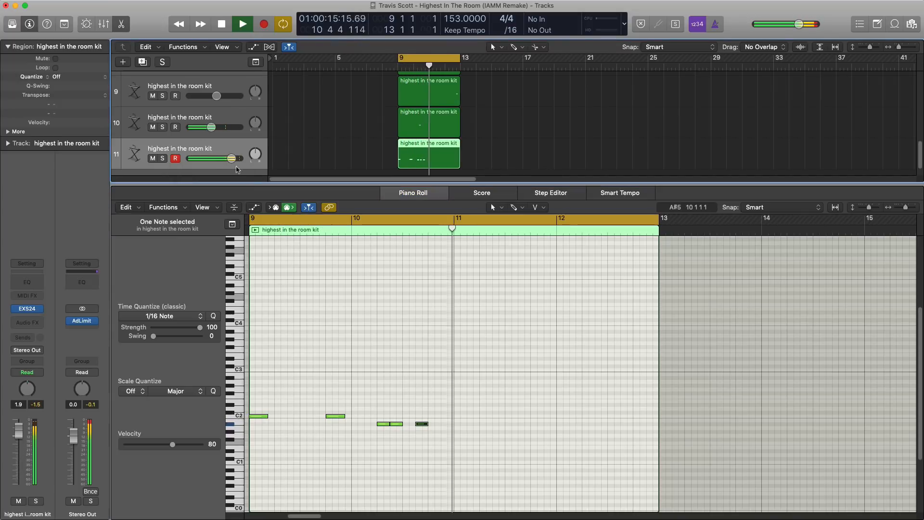
key("space")
- Copy the five notes of bars 9 and 10 to bar 11 and play the loop
left_click_drag(478, 439, 299, 411)
left_click_drag(451, 439, 262, 408)
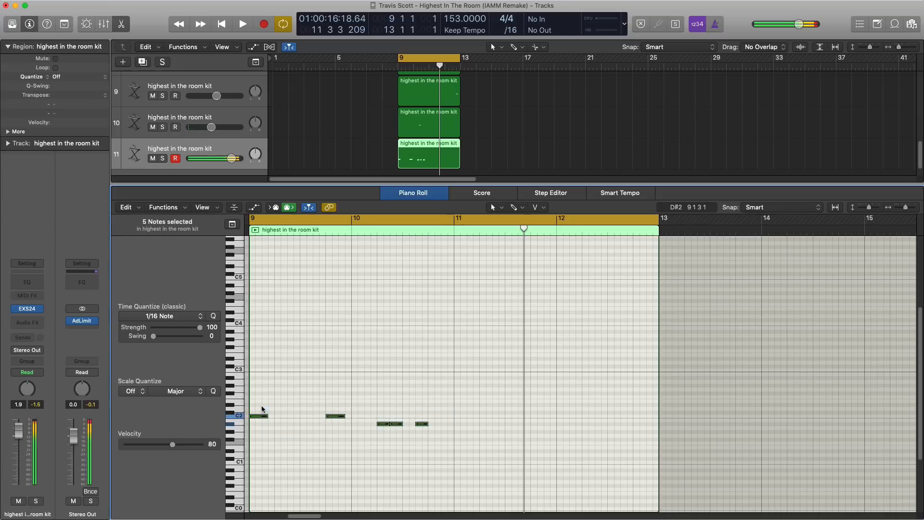
key("space")
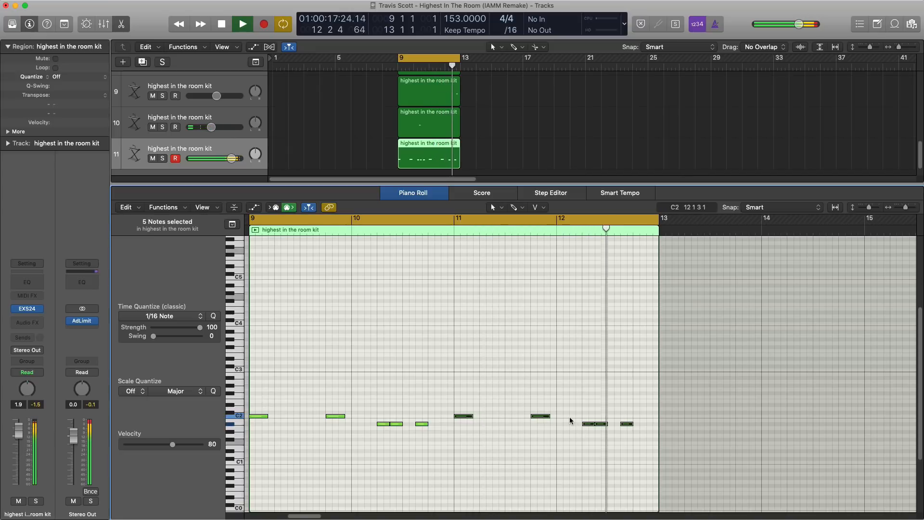
- Lower the three bar 12 notes to G1, add another G1 note at 12 1 3, and shift the last note to 12 4 1
key("space")
left_click_drag(572, 417, 625, 438)
key("space")
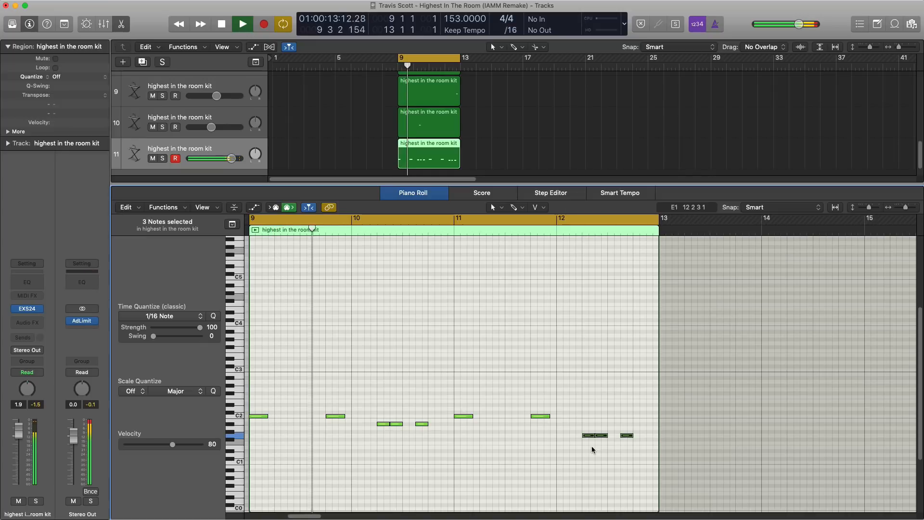
left_click(580, 436)
left_click(571, 435)
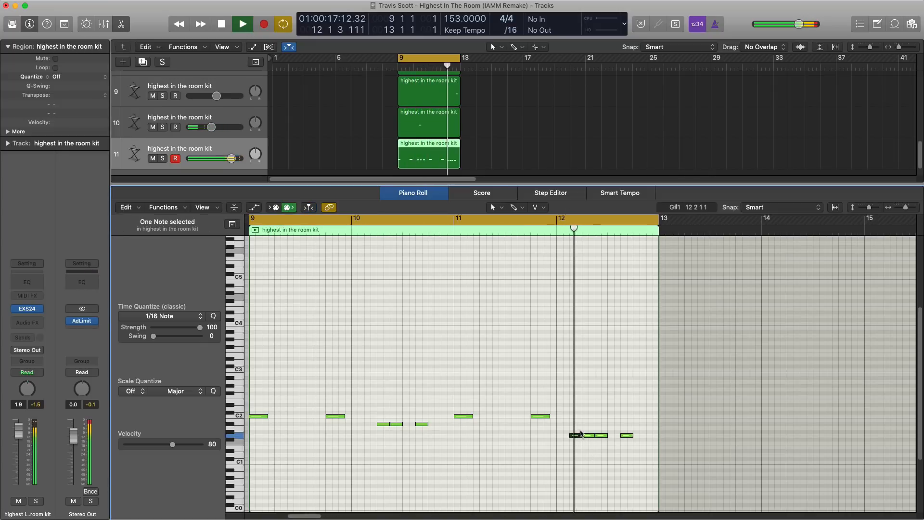
left_click_drag(628, 436, 636, 437)
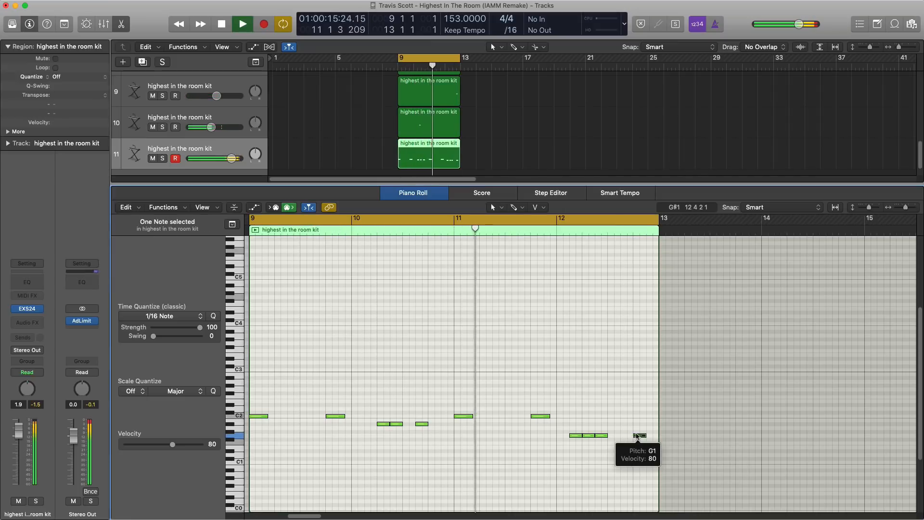
- Close the Piano Roll and slightly lower the second Steel String Acoustic track's volume during playback
key("e")
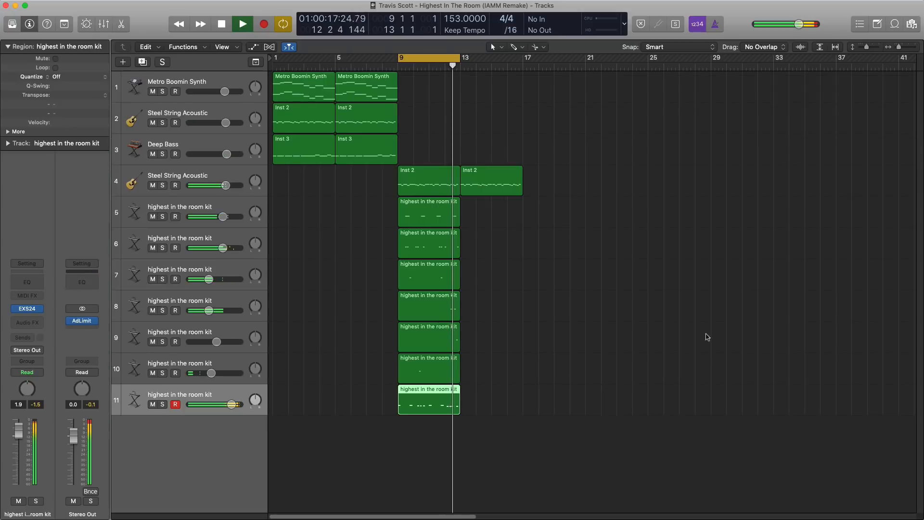
left_click_drag(225, 186, 222, 189)
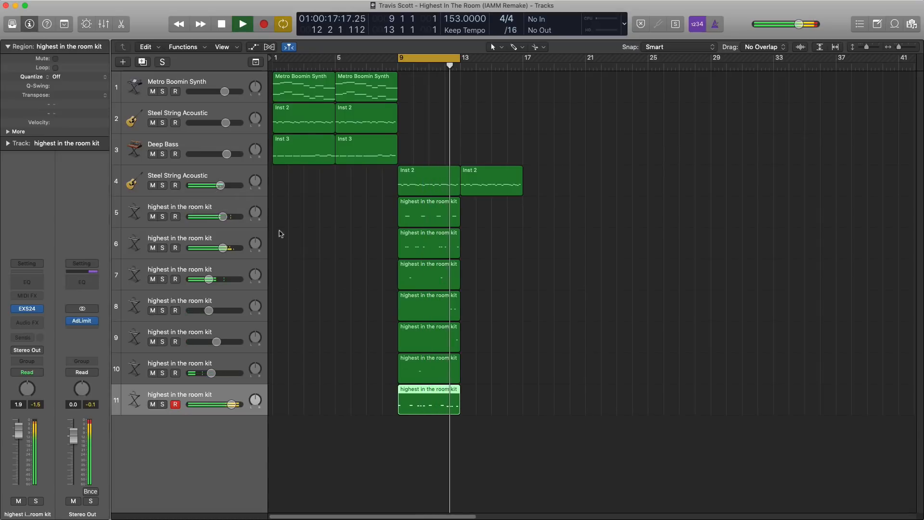
scroll(292, 237, "down", 2)
- Stop playback and repeat all seven kit regions once so they run from bar 13 to 17
key("space")
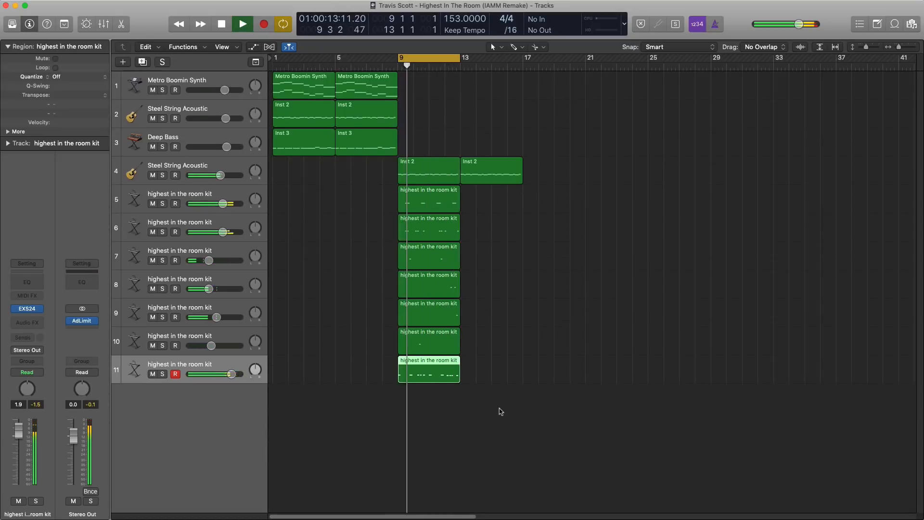
left_click_drag(501, 409, 363, 193)
key("super+r")
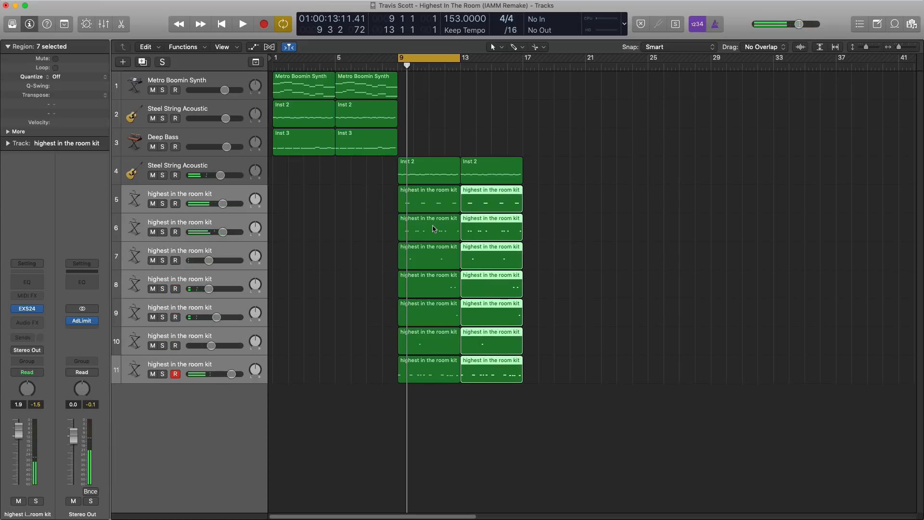
- Repeat the guitar and kit regions of bars 9 to 17 up to bar 25, with the cycle range covering bars 17 to 25
scroll(434, 229, "down", 2)
left_click_drag(394, 62, 568, 62)
left_click_drag(521, 388, 310, 177)
key("super+r")
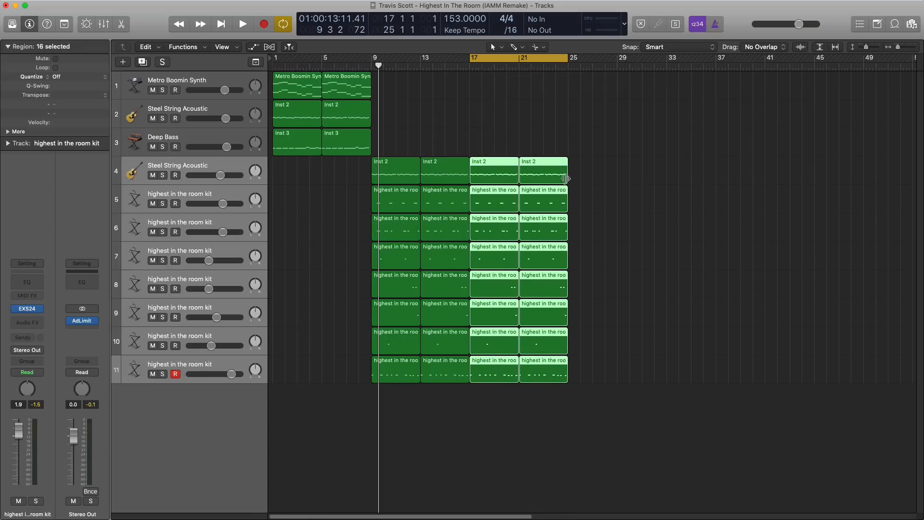
left_click(617, 202)
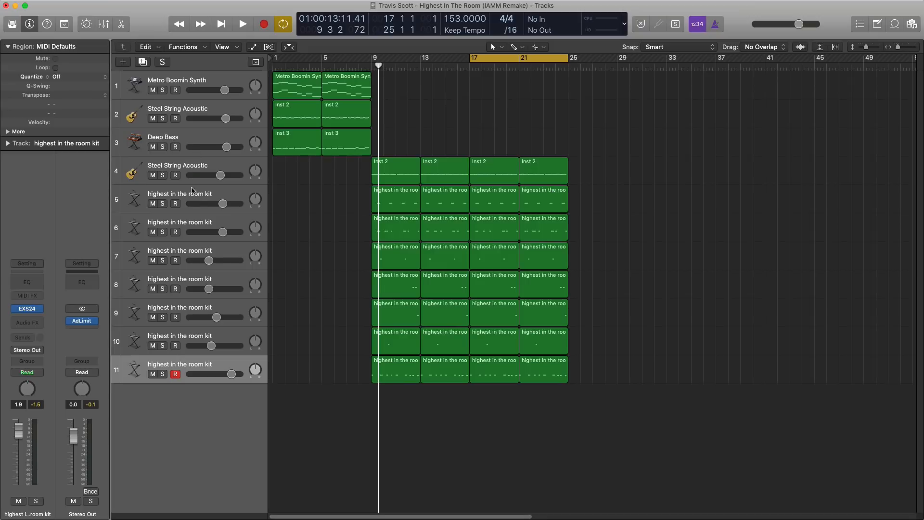
- Duplicate the second kit track, keep only its bar 17 region from the repeated pair, move it to the copy, and open it in the Piano Roll
left_click(210, 230)
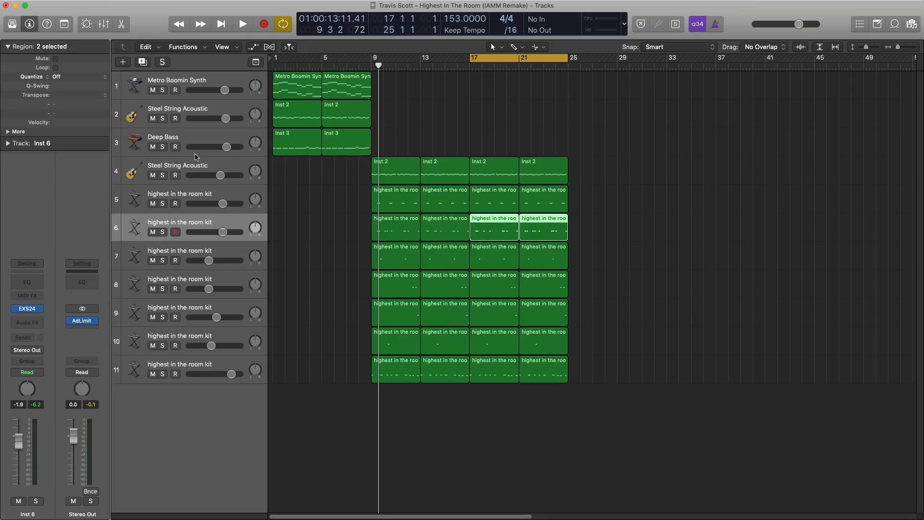
left_click(142, 63)
left_click_drag(511, 247, 491, 255)
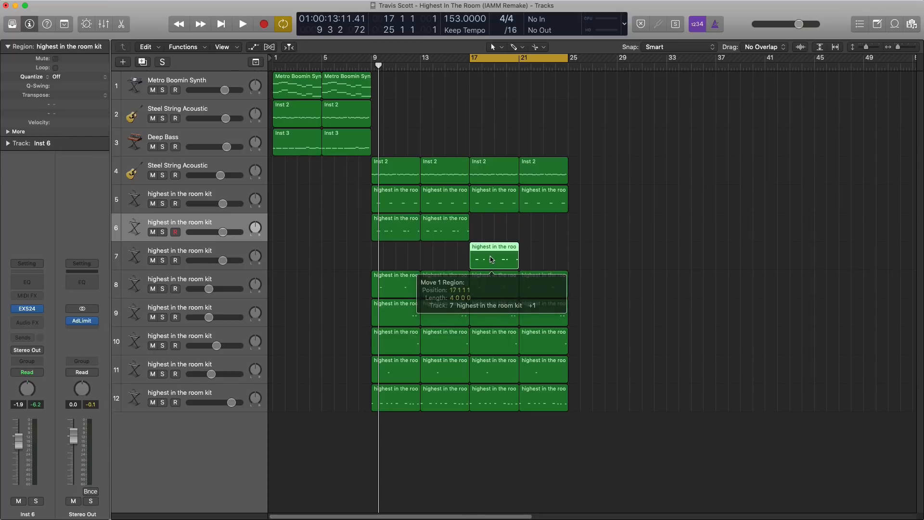
double_click(491, 260)
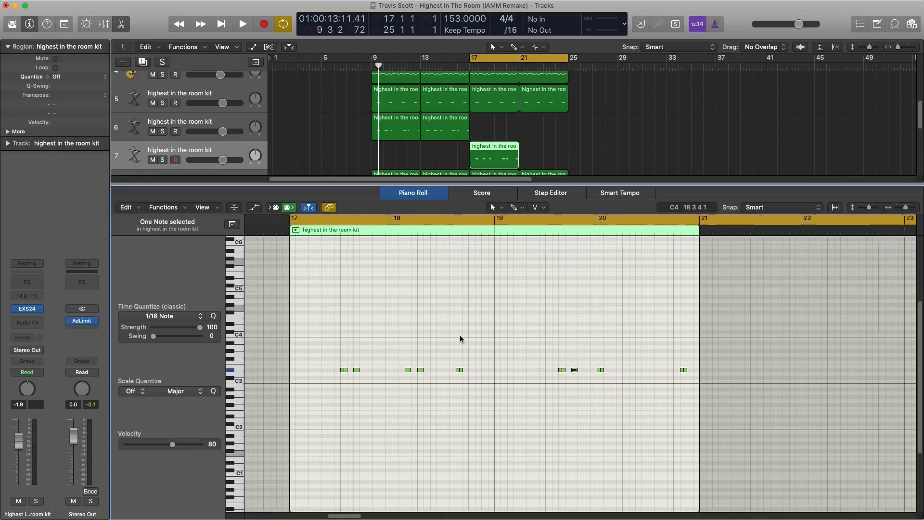
- Fill the gaps in bar 17 with 1/8 D#3 notes and place a 1/16 D#3 note at the start of bar 18
left_click(308, 370)
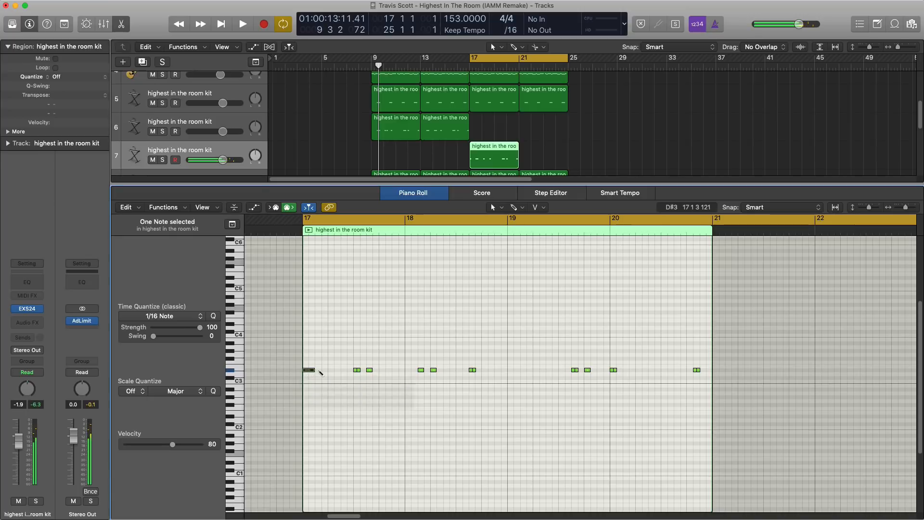
left_click_drag(337, 372, 331, 372)
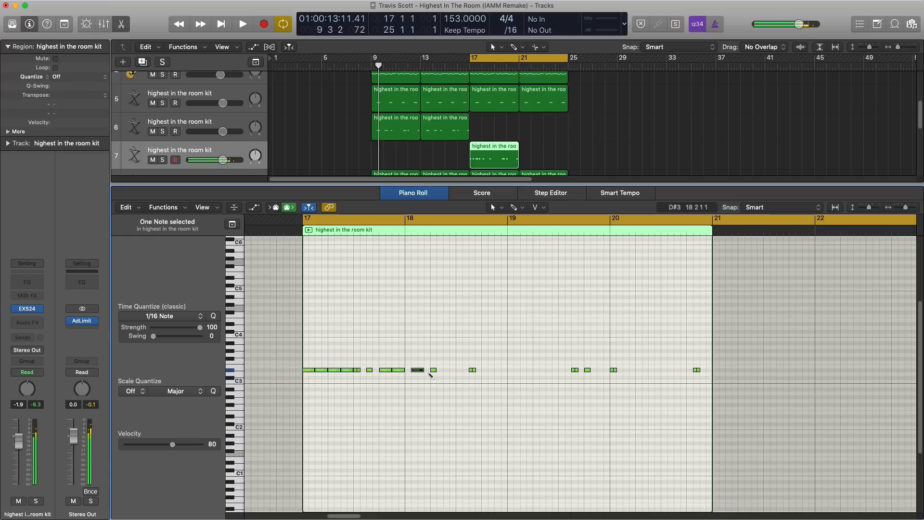
left_click_drag(417, 373, 414, 371)
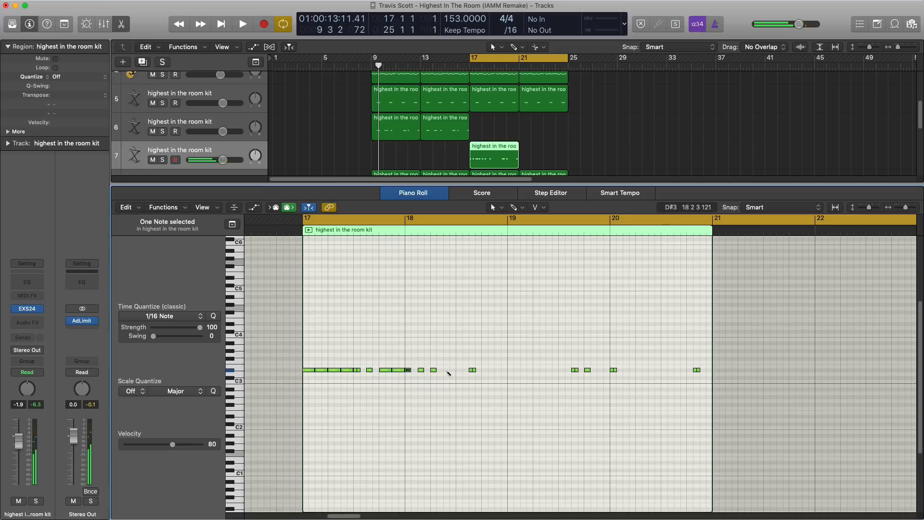
- Fill the remaining gaps from bar 18 through bar 20 with 1/16 D#3 notes spaced an eighth apart, adding extra hits near the region's end
left_click(484, 370)
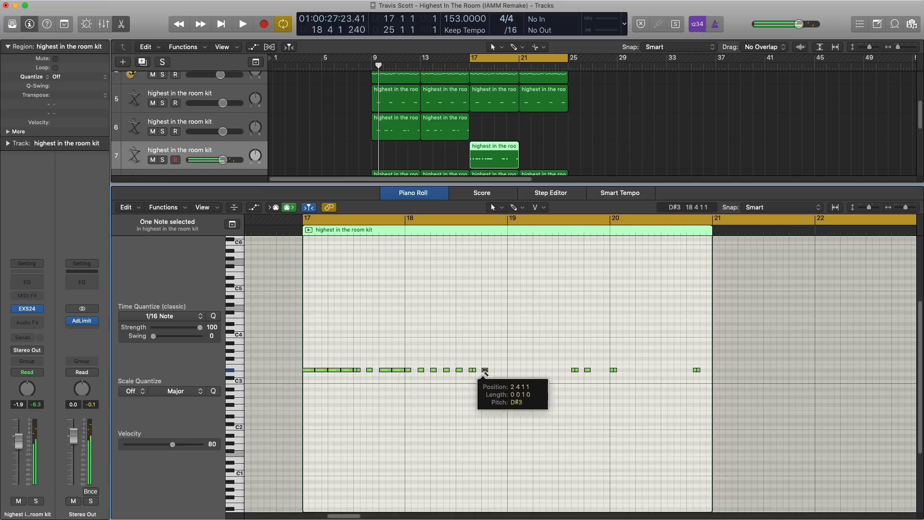
left_click(497, 370)
left_click(511, 370)
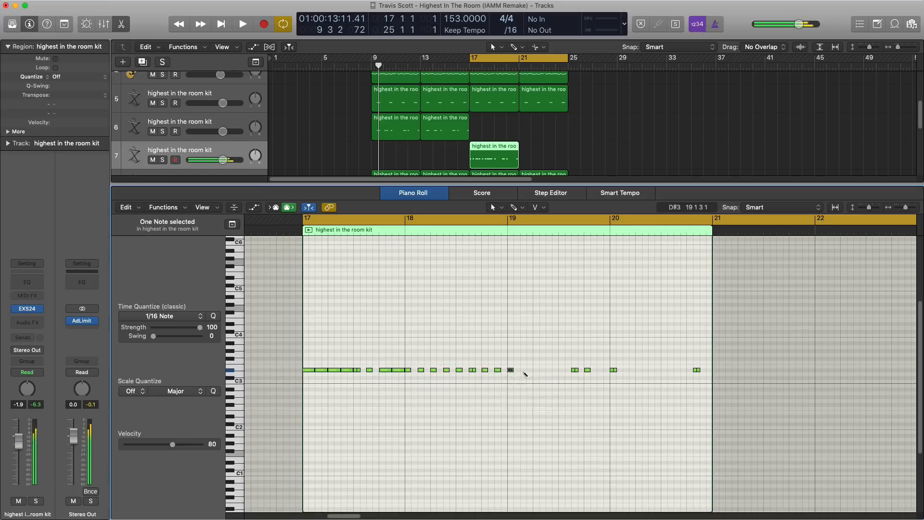
left_click(549, 369)
left_click(599, 370)
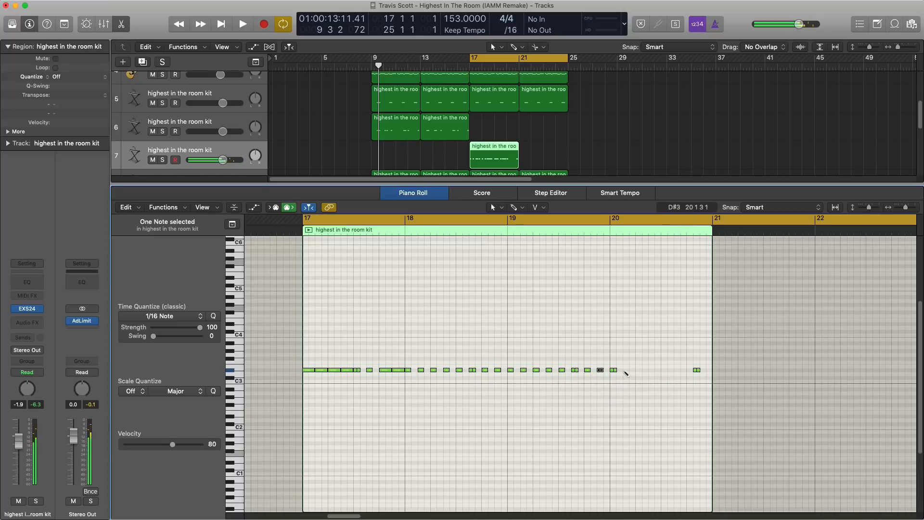
left_click(642, 370)
left_click_drag(644, 371, 652, 372)
left_click(663, 371, "super")
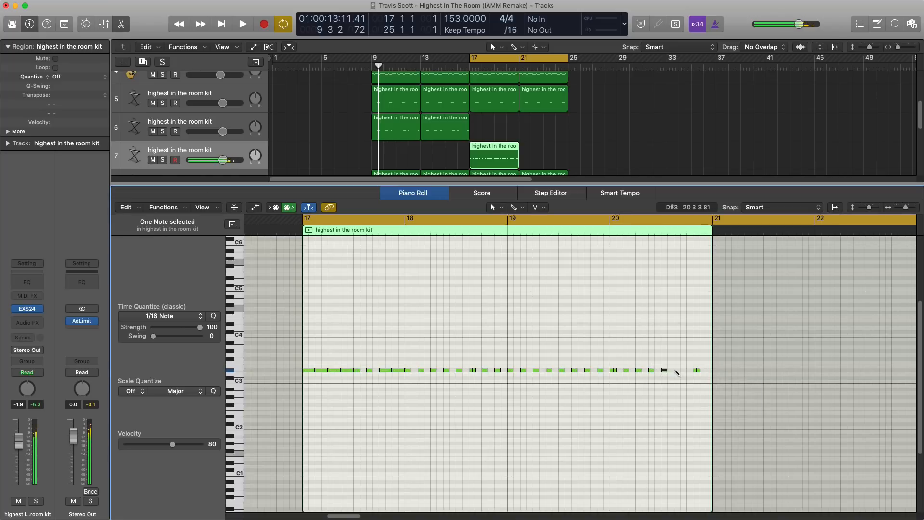
left_click(677, 370, "super")
left_click(702, 370, "super")
- Play the cycle from bar 17 and close the Piano Roll to view the full arrangement
key("space")
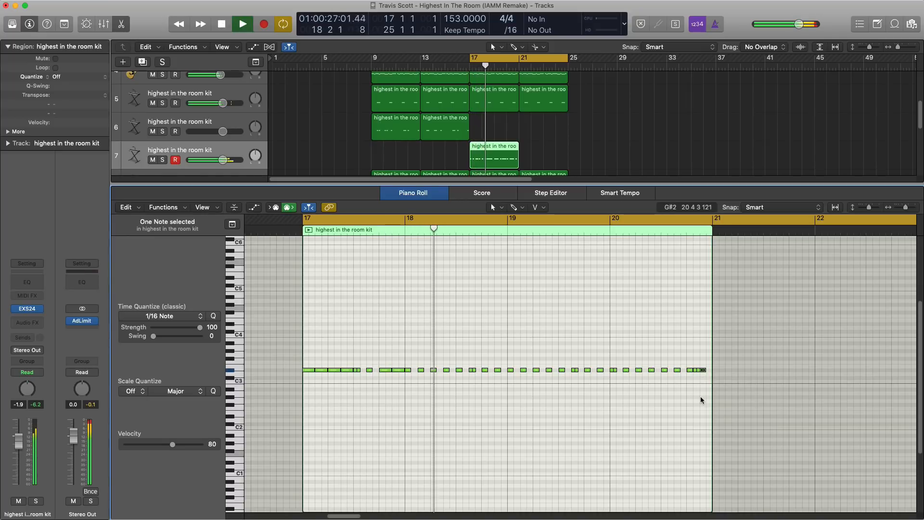
key("x")
key("x")
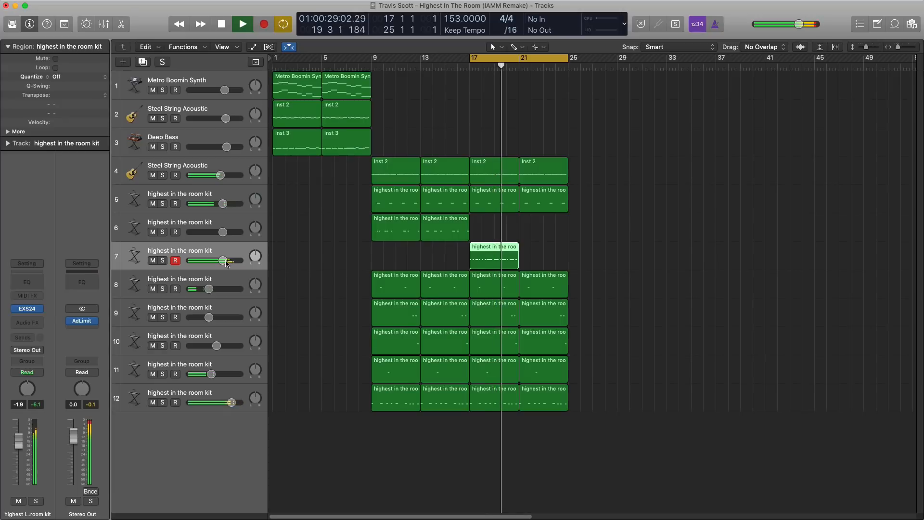
- Set track 7's volume to -2.8 dB and repeat its bar 17 region once so the pattern runs to bar 25
left_click_drag(223, 261, 222, 261)
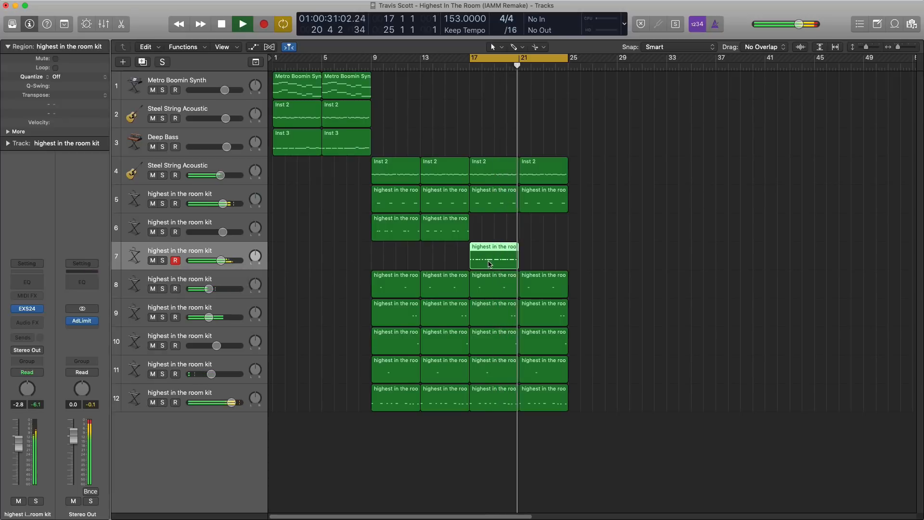
left_click(461, 263)
key("space")
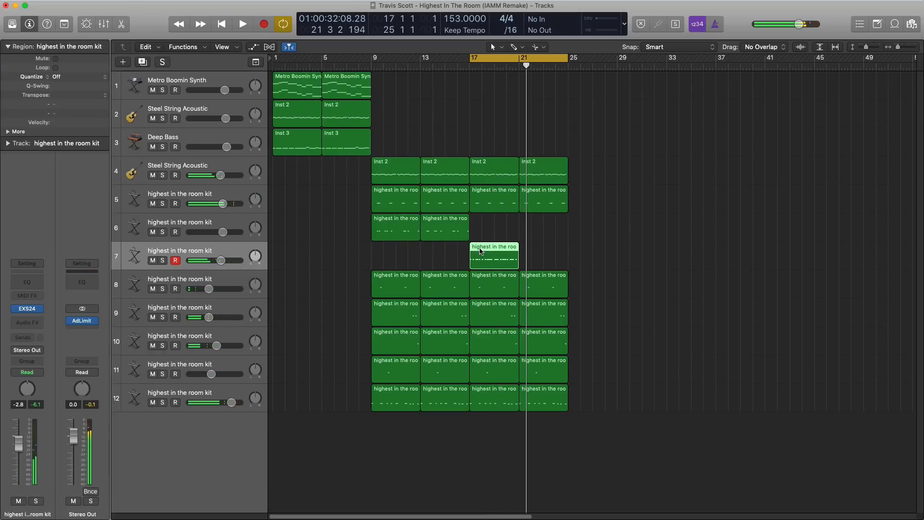
key("super+r")
- Duplicate kit track 12, create an empty region from bar 17 to 21 on the copy, and open it in the Piano Roll
left_click(192, 391)
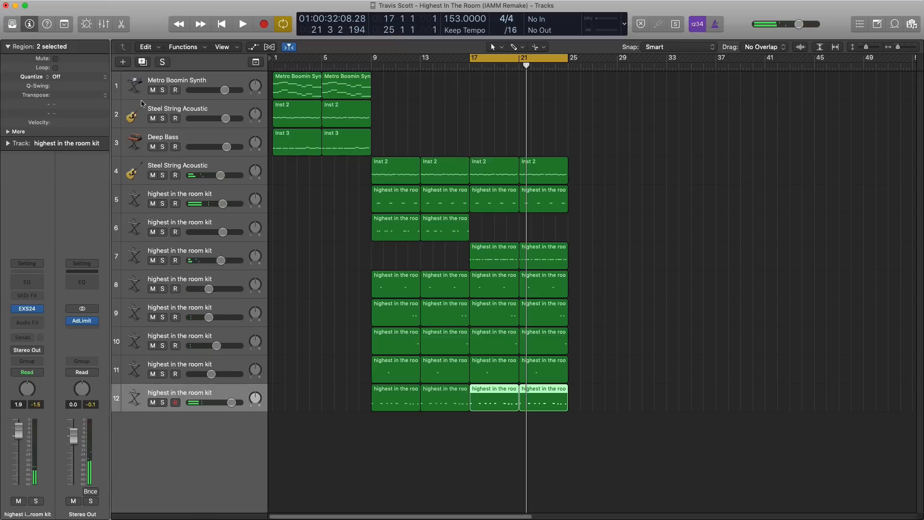
left_click(142, 64)
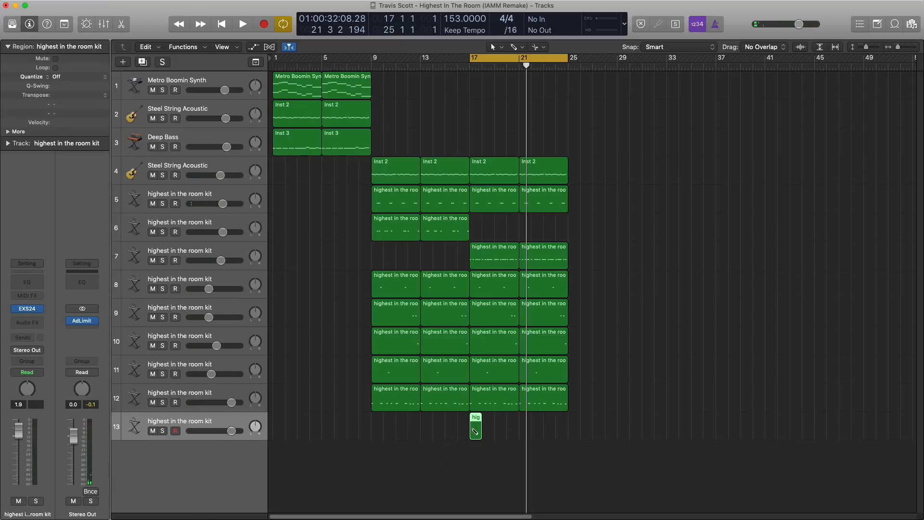
left_click_drag(478, 434, 518, 434)
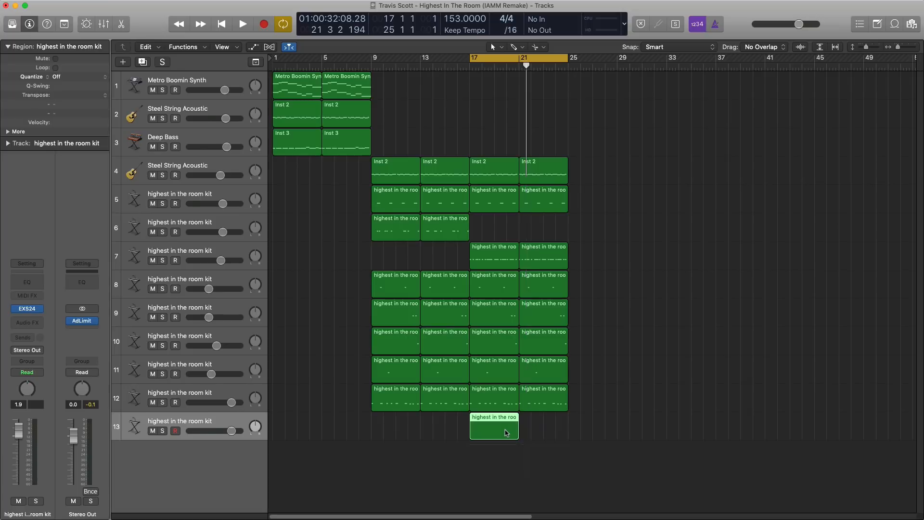
double_click(497, 430)
double_click(396, 224)
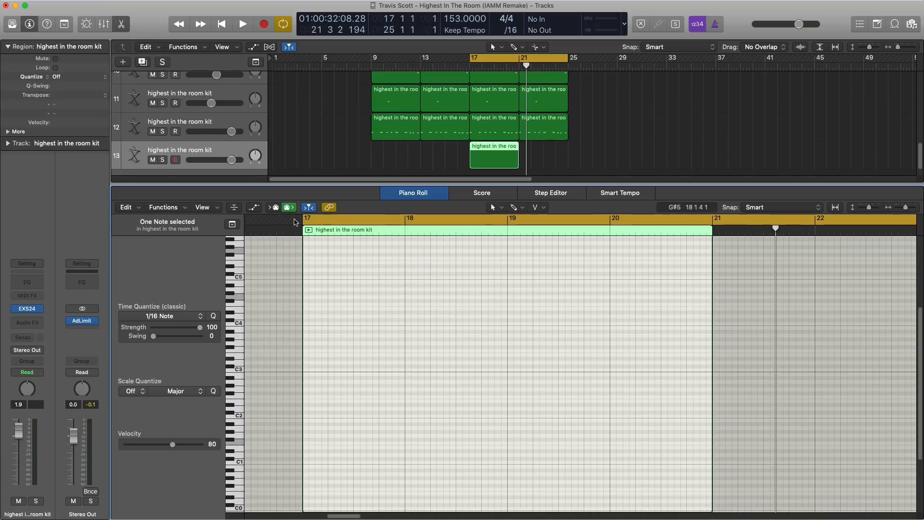
- Set the cycle to bars 17 to 21 and place 1/16 C#4 notes on beat 3 of bars 17 through 20
left_click(310, 224)
left_click_drag(304, 223, 761, 227)
left_click(355, 320)
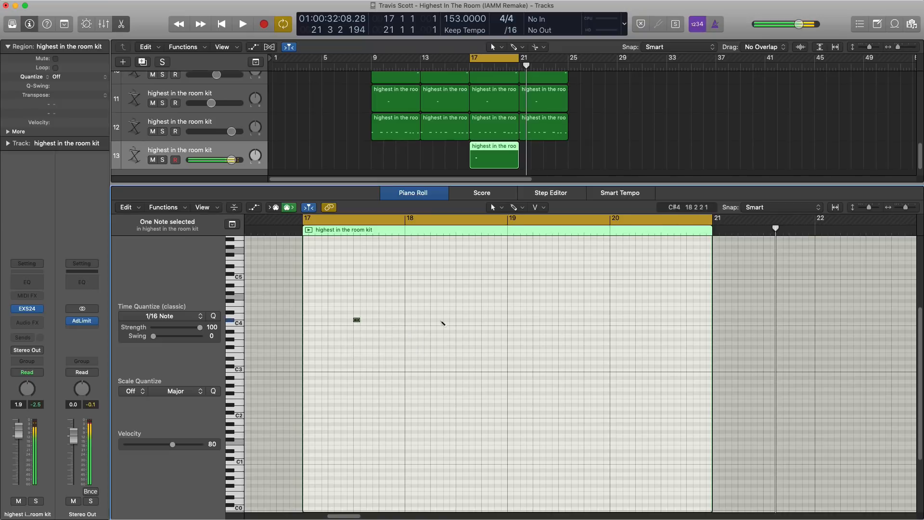
left_click_drag(239, 165, 231, 165)
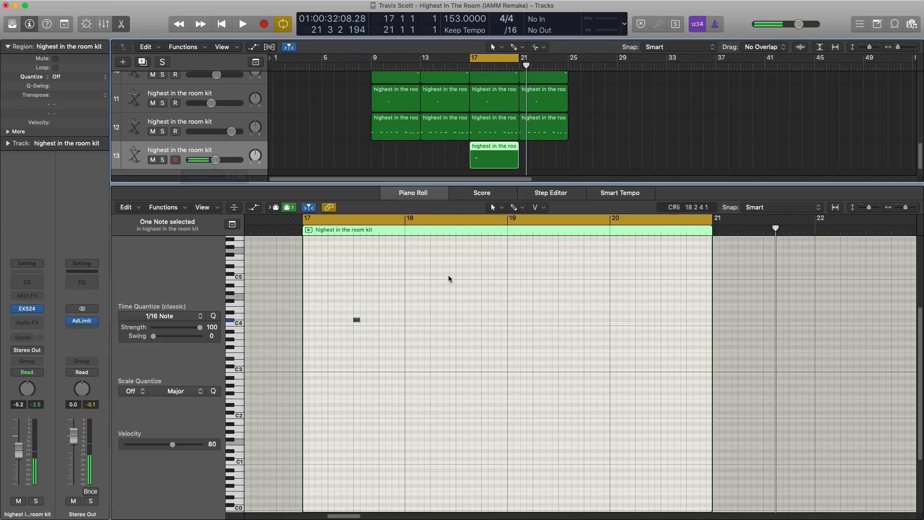
left_click(458, 320)
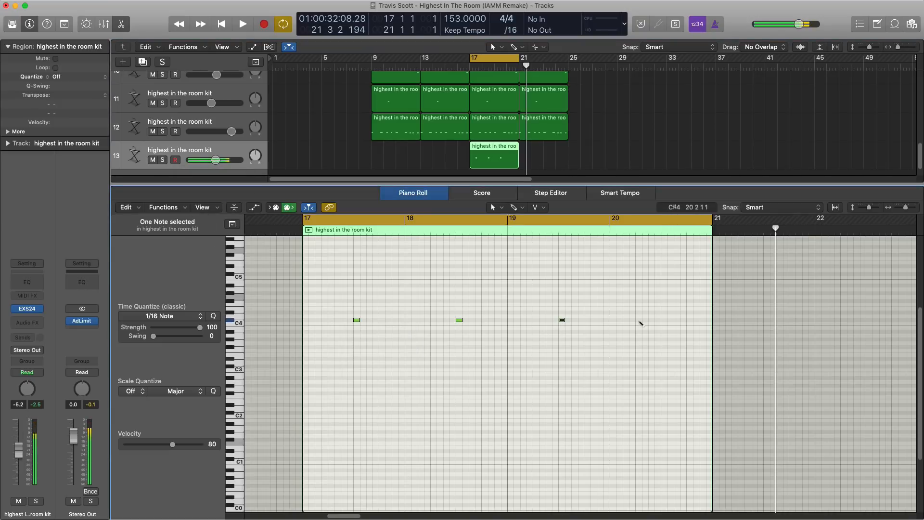
- Play the cycle and balance track 13's volume at about -6.2 dB
key("space")
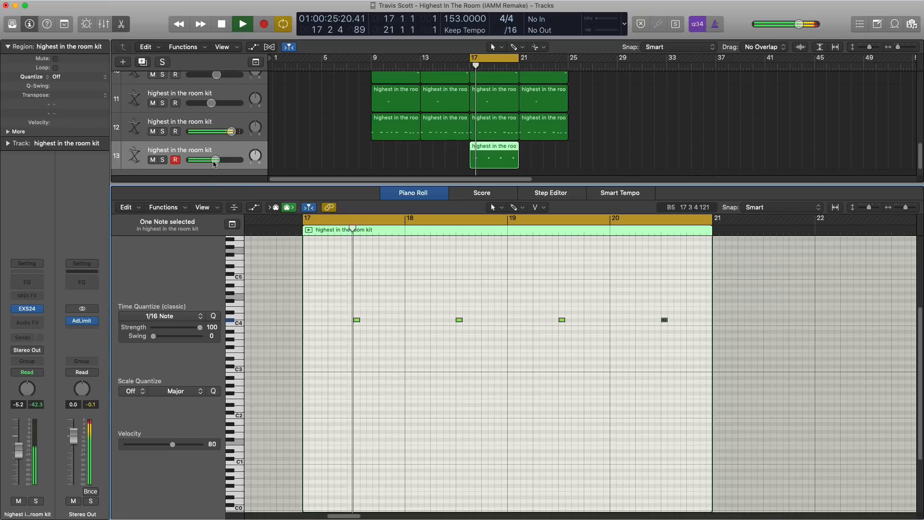
left_click_drag(215, 159, 211, 160)
left_click_drag(212, 160, 215, 159)
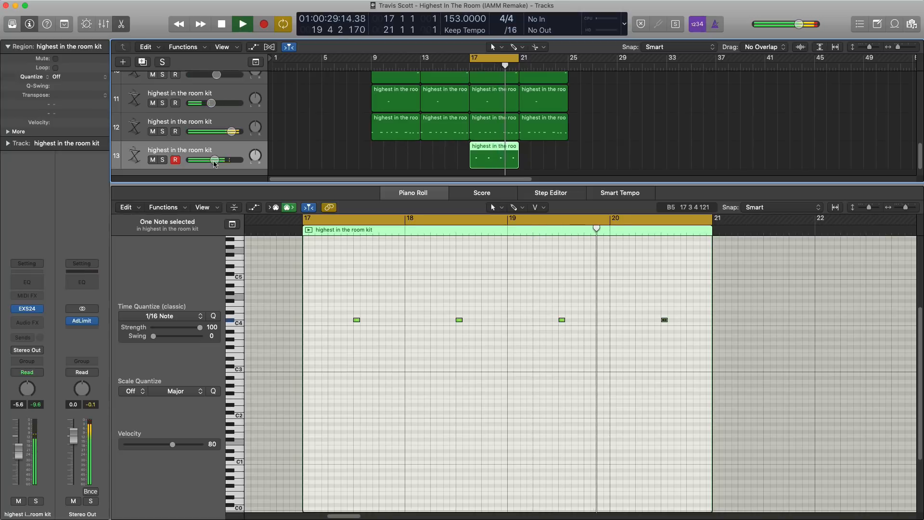
left_click_drag(213, 161, 212, 161)
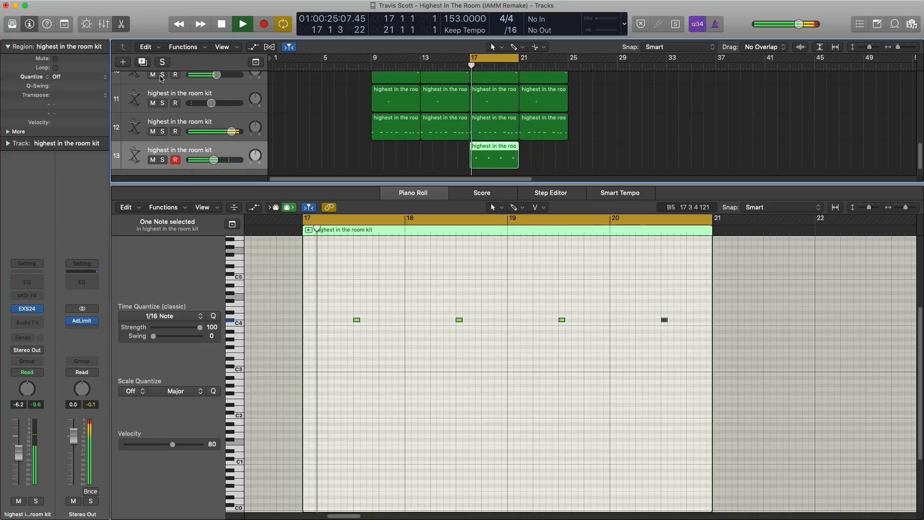
key("space")
- Duplicate kit track 13 and create an empty region from bar 17 to 21 on the copy, shown in the Piano Roll
left_click(143, 62)
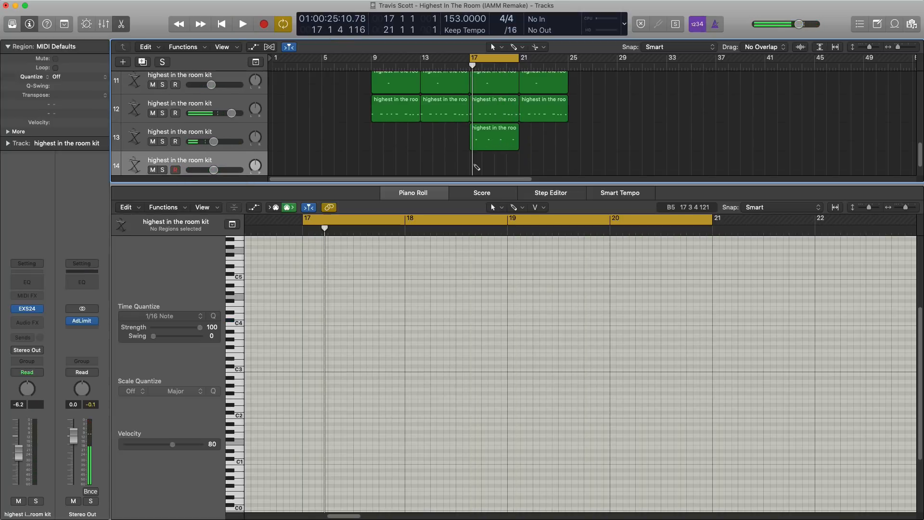
left_click(476, 167)
left_click_drag(486, 167, 518, 167)
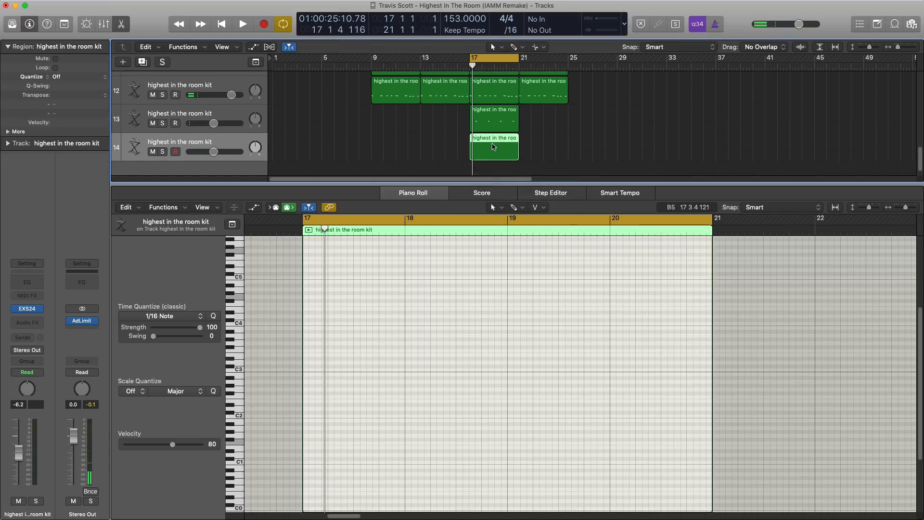
key("e")
double_click(505, 450)
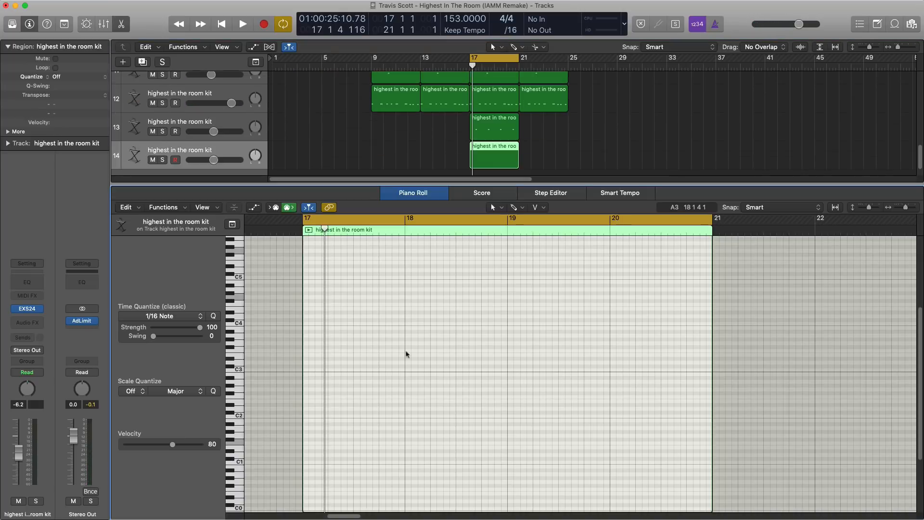
- Place a 1/16 C3 note at the start of bar 17 and set track 14's volume to 0.0 dB
key("space")
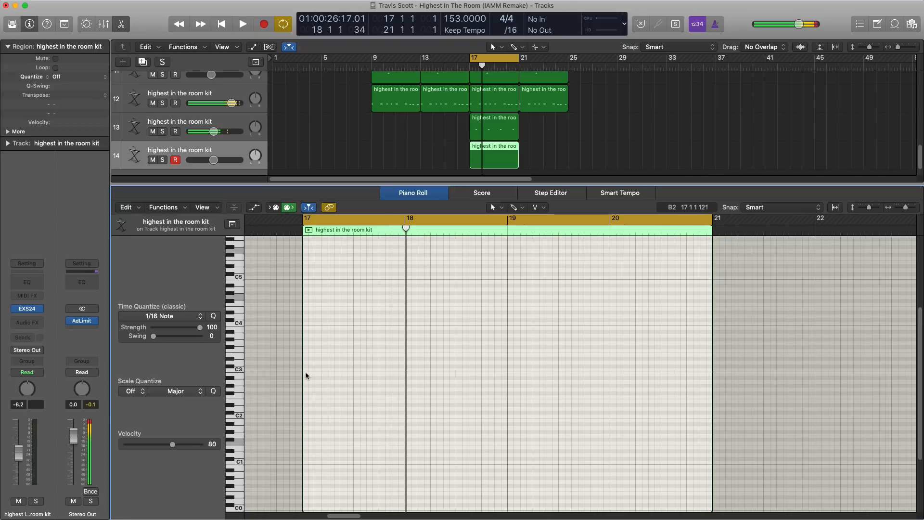
left_click(311, 367, "super")
left_click_drag(311, 368, 305, 371)
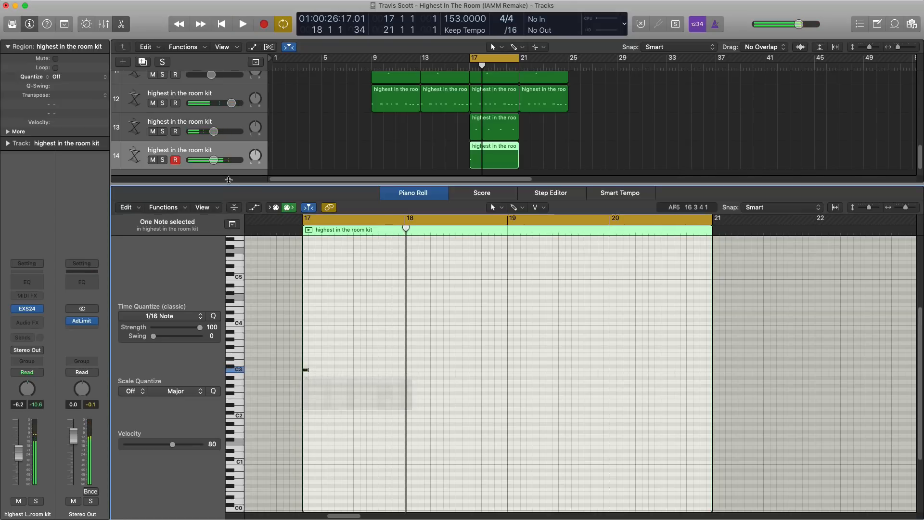
key("space")
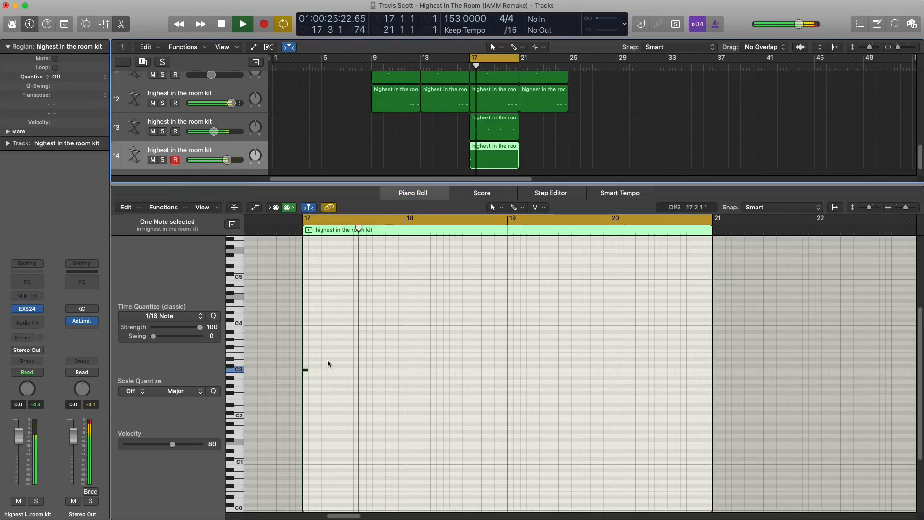
- Add 1/16 C3 notes at 17 2 3, 17 4 1, 18 2 1 and 18 2 3, checking them against cycle playback
left_click(342, 369, "super")
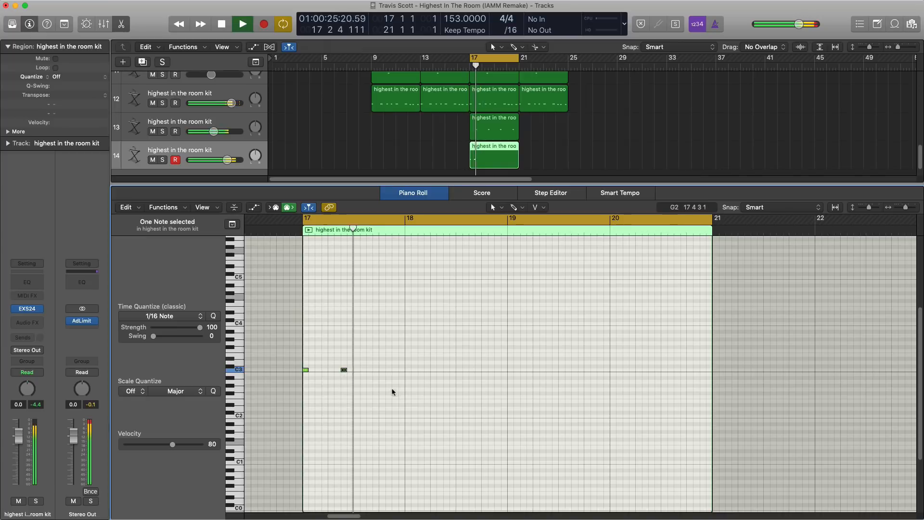
left_click(382, 370, "super")
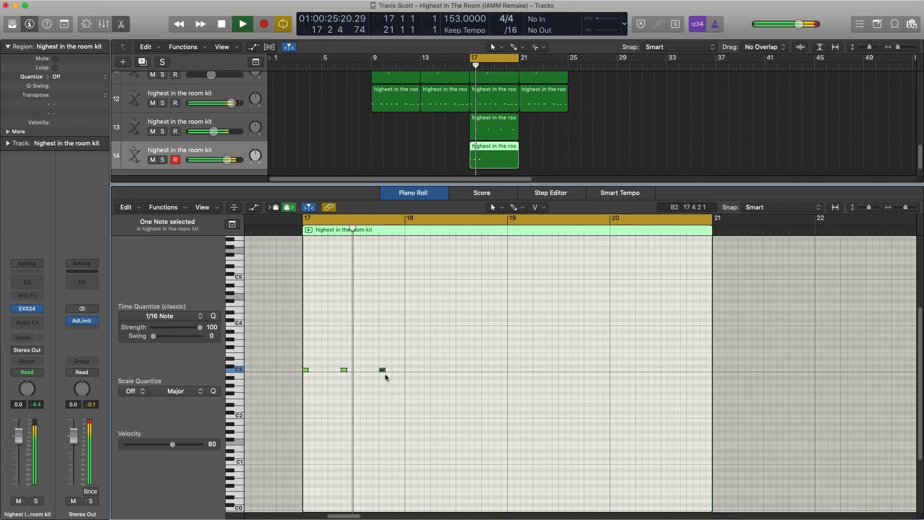
left_click(439, 370, "super")
key("space")
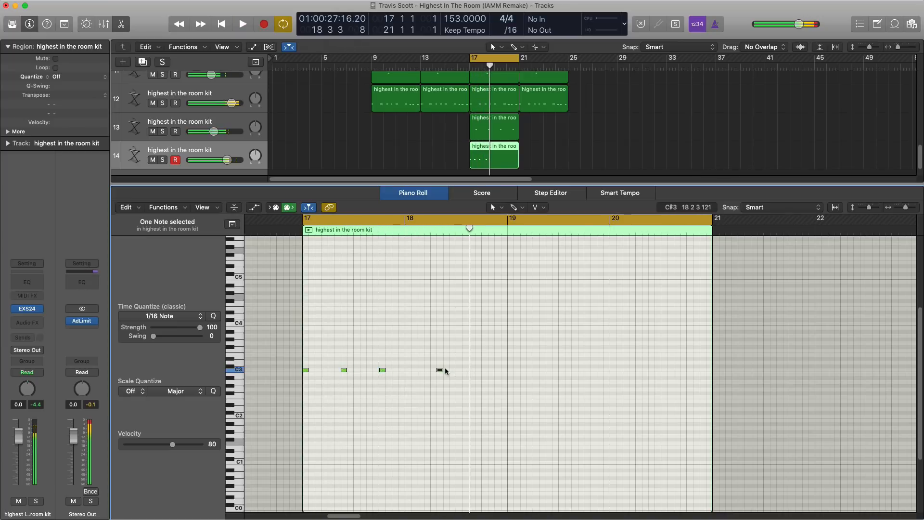
left_click_drag(444, 367, 433, 374)
key("space")
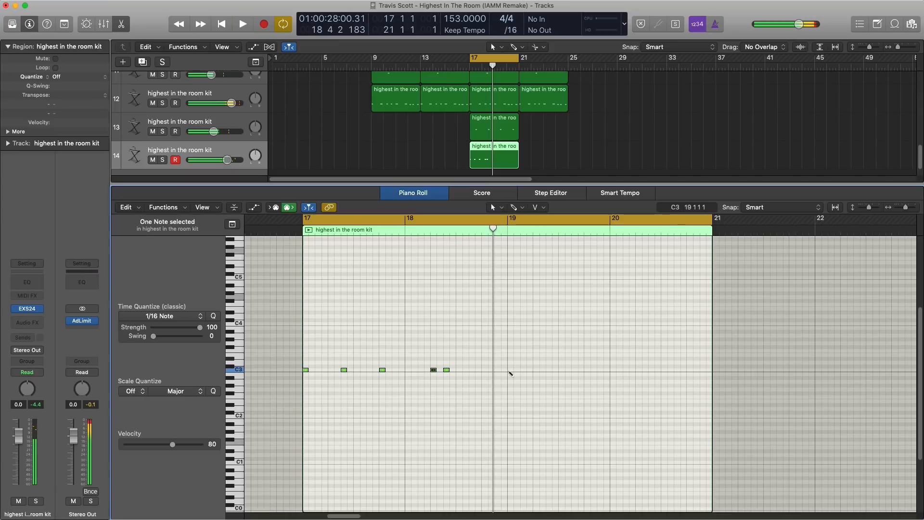
- Continue the C3 pattern with notes at 19 1 1, 19 2 3, 19 4 1 and 20 2 1, and close the Piano Roll
left_click(510, 370, "super")
left_click(549, 369, "super")
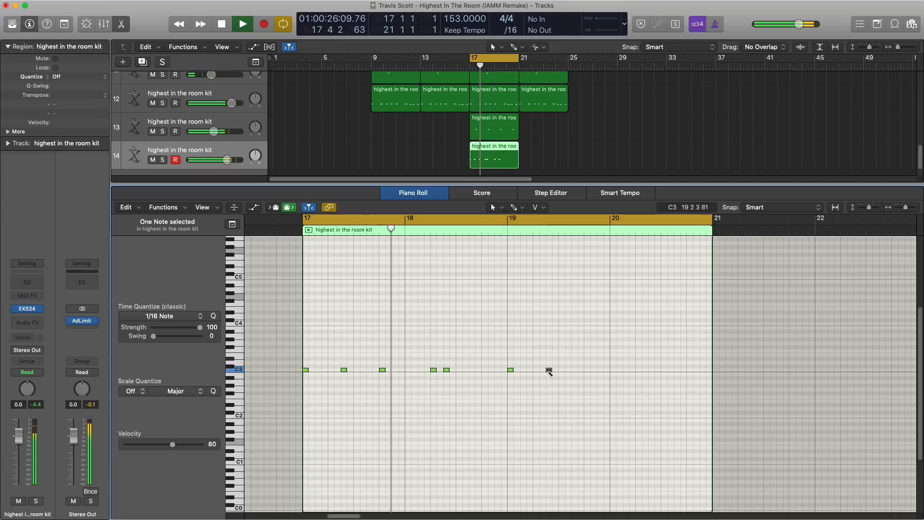
left_click(587, 370, "super")
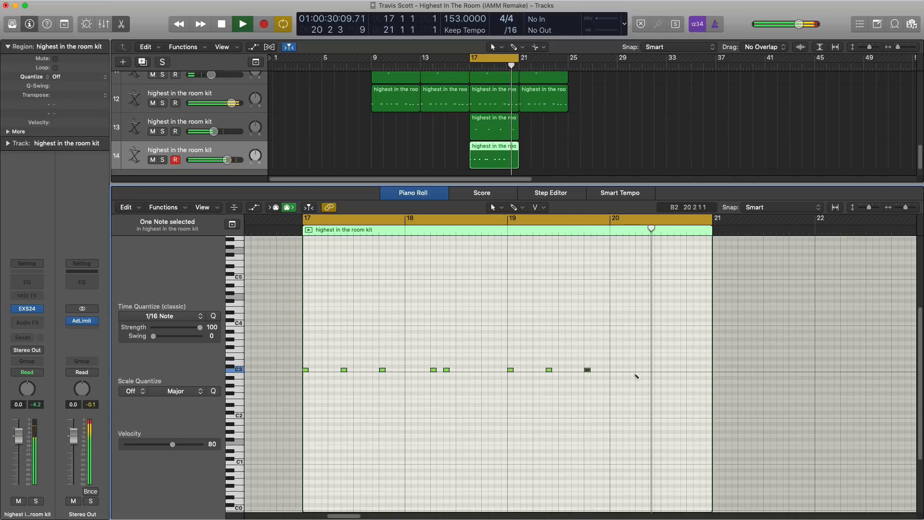
left_click(639, 370, "super")
key("p")
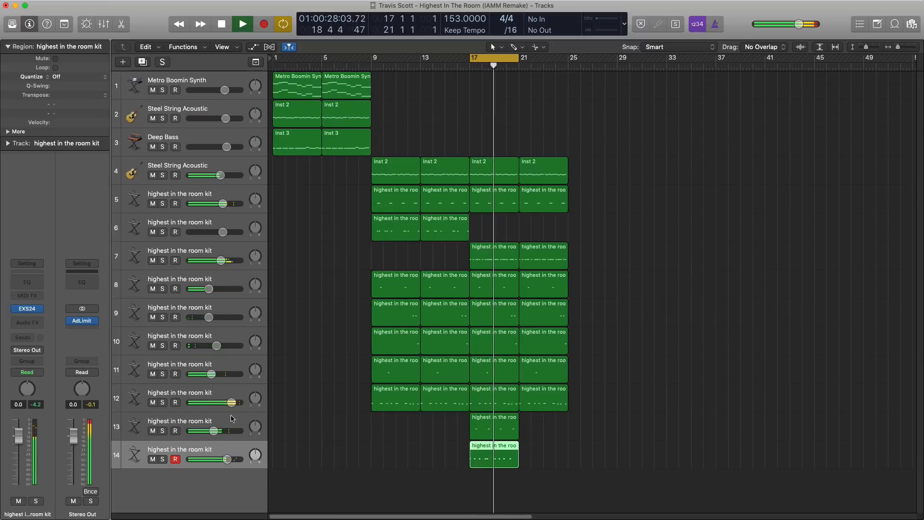
- Lower track 12's volume slightly and repeat the bar 17 regions of tracks 13 and 14 up to bar 25
mouse_move(231, 403)
left_click_drag(231, 402, 226, 402)
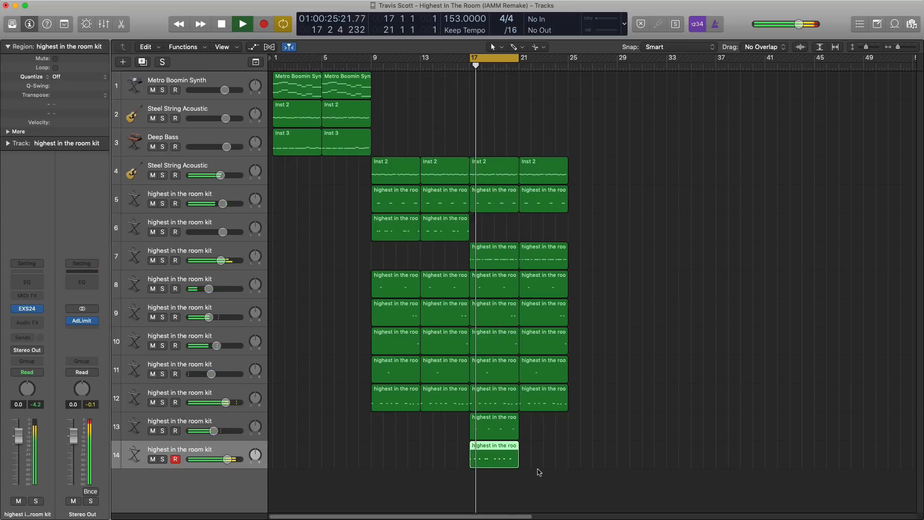
left_click_drag(539, 470, 476, 428)
key("super+r")
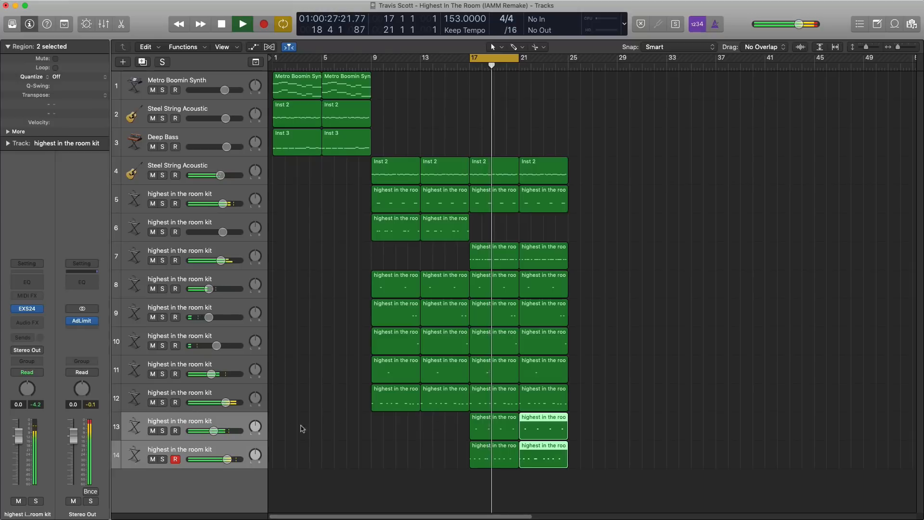
- Set track 13's volume to -8.0 dB and slightly lower the volumes of tracks 7 and 6
left_click(206, 432)
left_click_drag(205, 432, 203, 432)
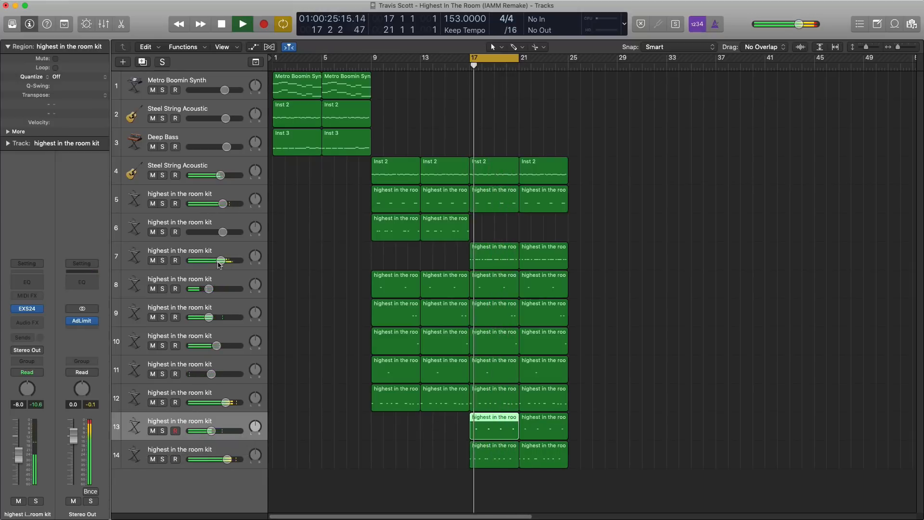
left_click_drag(221, 261, 219, 232)
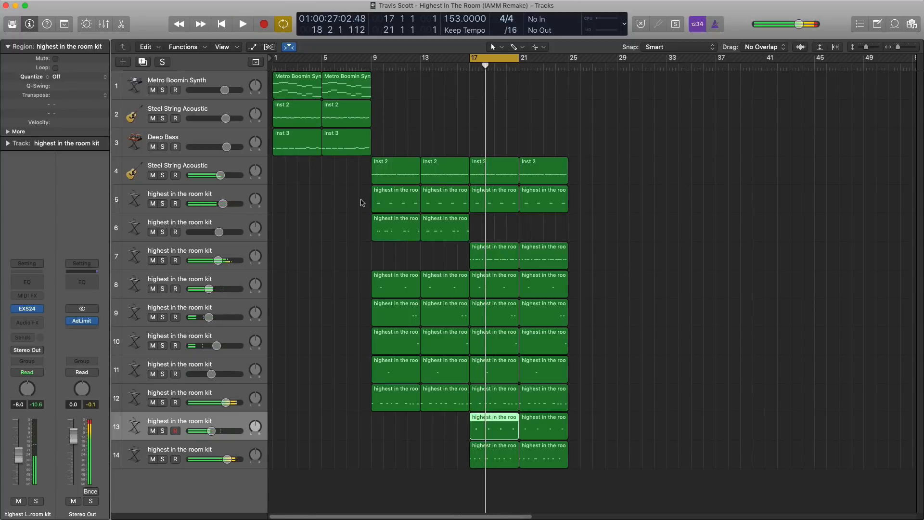
- Copy all regions between bars 9 and 17 to bar 25 and play the cycle from there
mouse_move(341, 172)
left_mouse_down()
mouse_move(433, 384)
mouse_move(433, 409)
left_mouse_up()
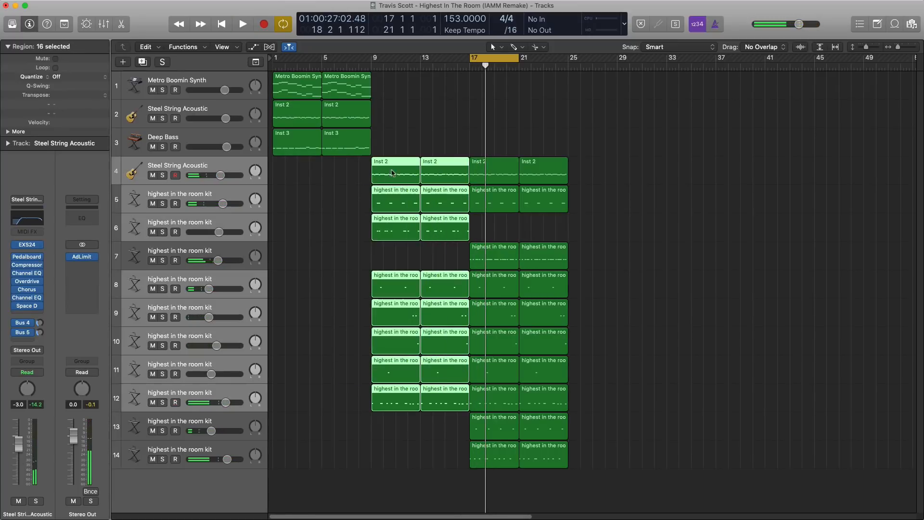
mouse_move(393, 178)
left_mouse_down()
mouse_move(627, 179)
mouse_move(589, 179)
left_mouse_up()
left_click_drag(501, 57, 600, 78)
key("space")
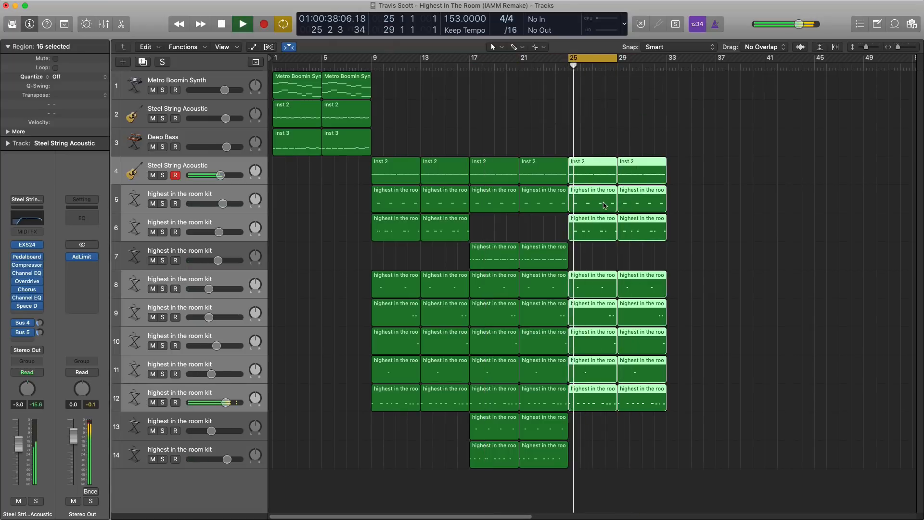
scroll(539, 322, "down", 1)
scroll(540, 323, "down", 3)
key("space")
- Copy the three intro tracks' regions to bar 33, repeated up to bar 49, and play the cycle from bar 33
left_click_drag(360, 139, 583, 87)
key("super+r")
left_click_drag(508, 61, 581, 71)
key("space")
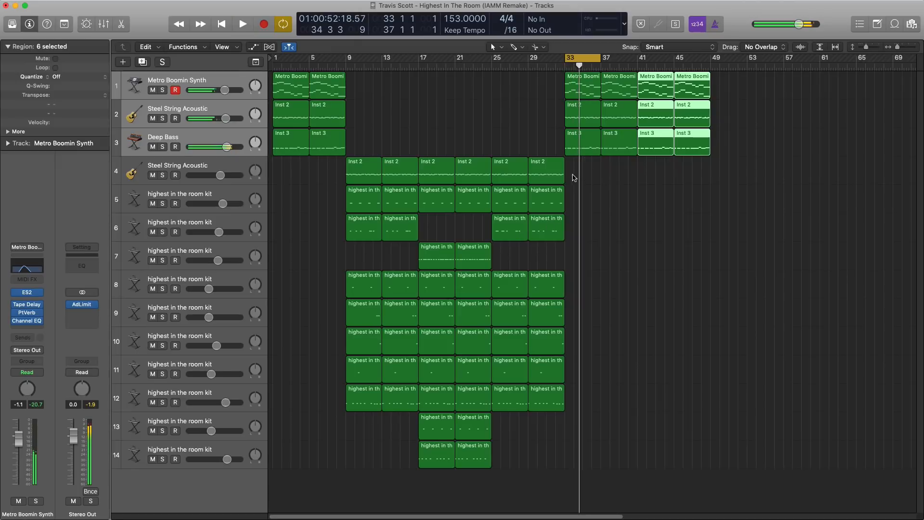
- Copy two Inst 2 regions from track 4 to bar 41 and move them onto a duplicate of that Steel String Acoustic track
left_click_drag(573, 176, 655, 177)
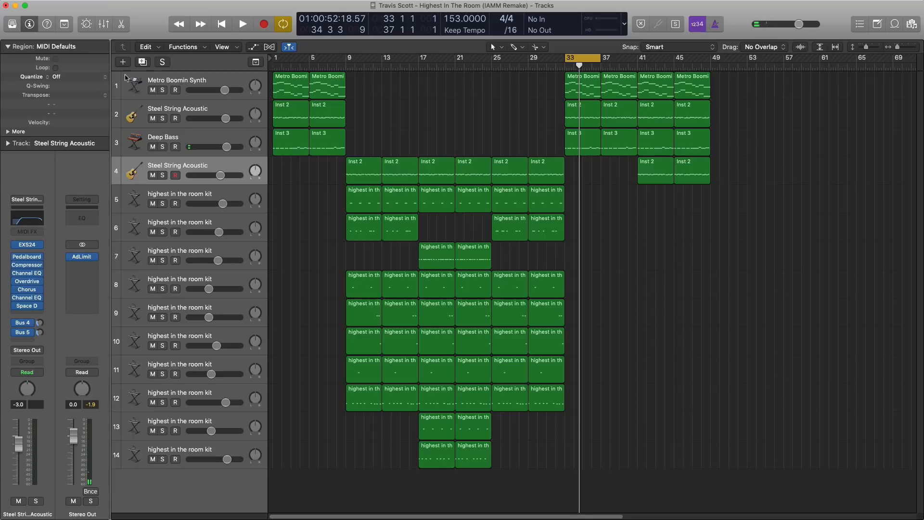
key("super+d")
mouse_move(654, 182)
left_mouse_down()
mouse_move(654, 210)
mouse_move(627, 211)
mouse_move(663, 195)
left_mouse_up()
- Lower the duplicated Steel String Acoustic track's volume to about -5.0 dB and start playback from bar 41
left_click(236, 199)
left_click_drag(220, 203, 216, 203)
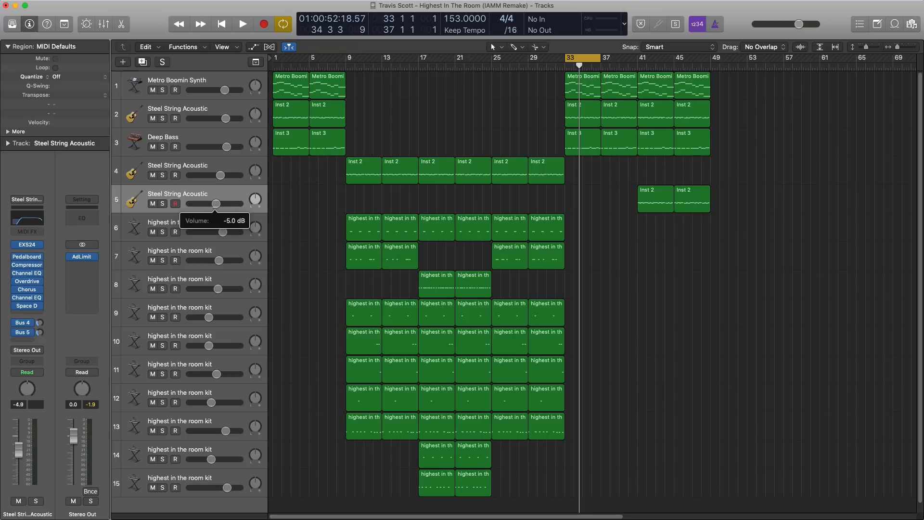
double_click(628, 70)
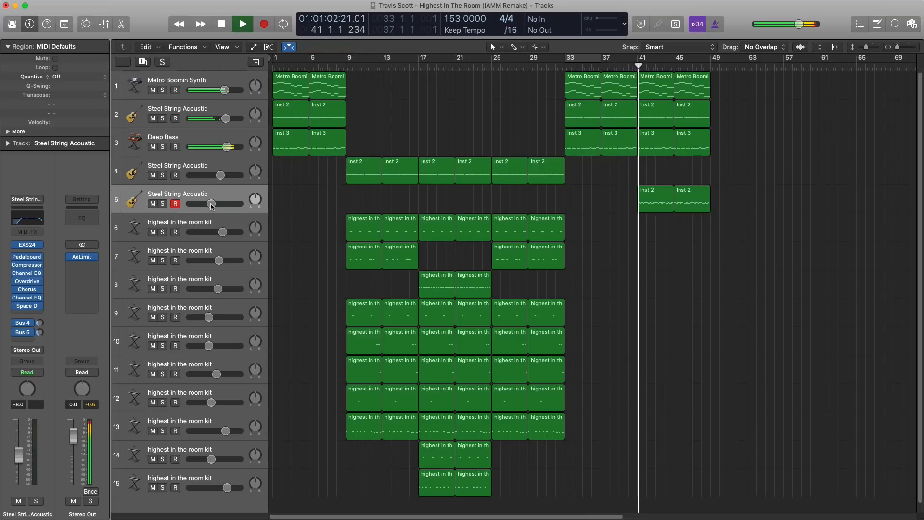
- Lower the duplicated Steel String Acoustic track on track 5 to a volume of -25.0 dB
left_click_drag(212, 206, 197, 204)
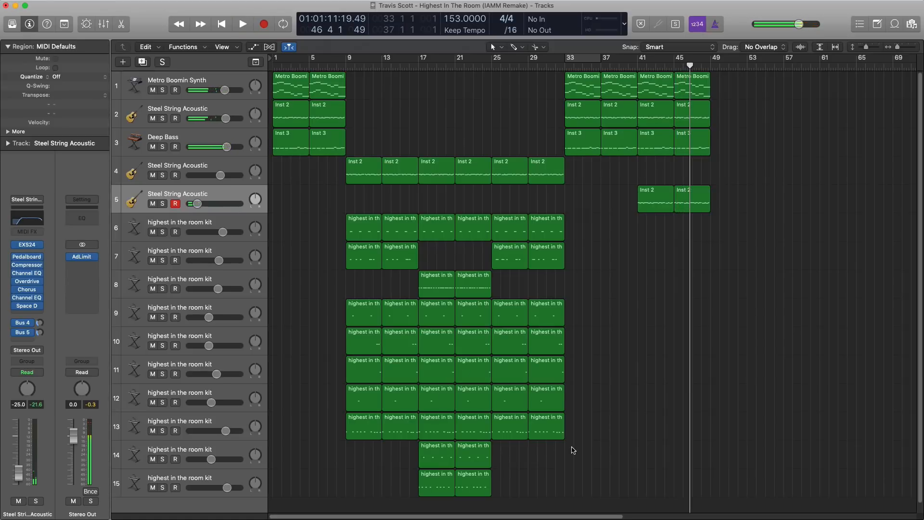
- Copy all regions between bars 25 and 33 to bar 49, ending the arrangement at bar 57
left_click_drag(573, 450, 723, 174)
scroll(635, 201, "down", 3)
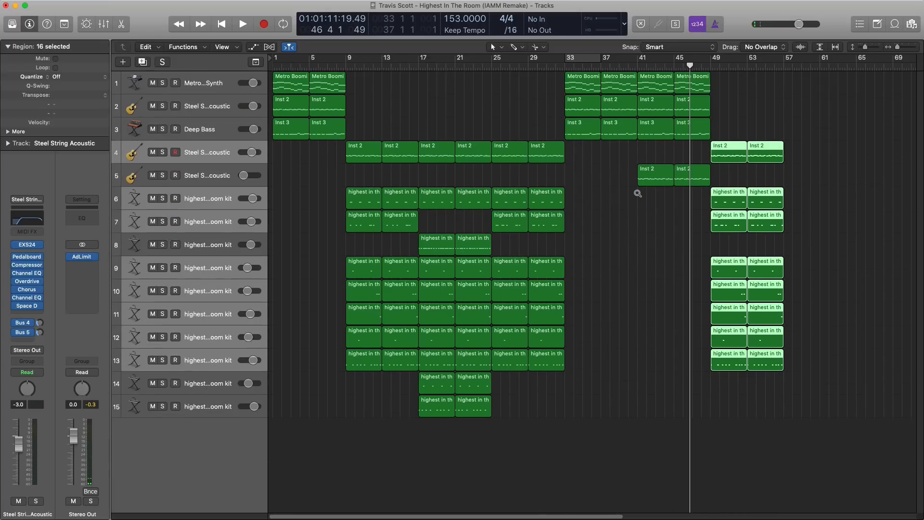
scroll(638, 193, "down", 5)
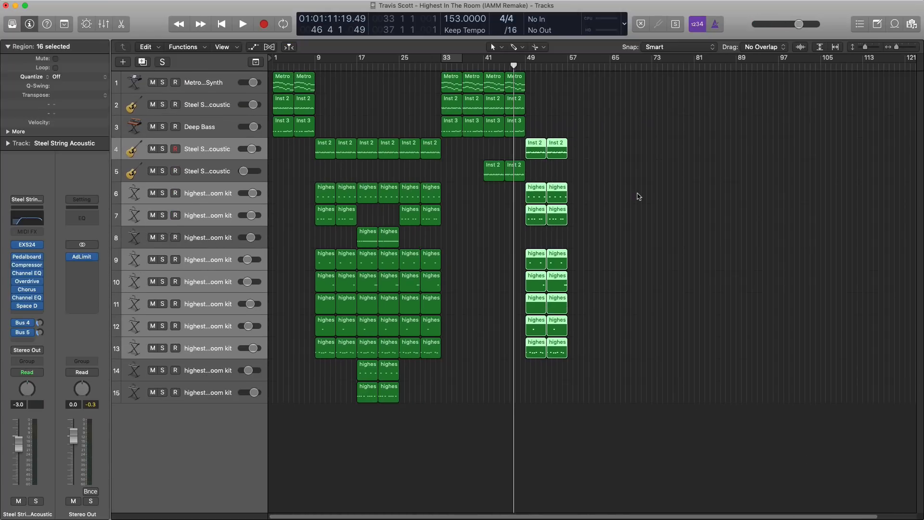
- Deselect the copied regions and play the full arrangement from bar 1
key("Return")
left_click(637, 197)
key("space")
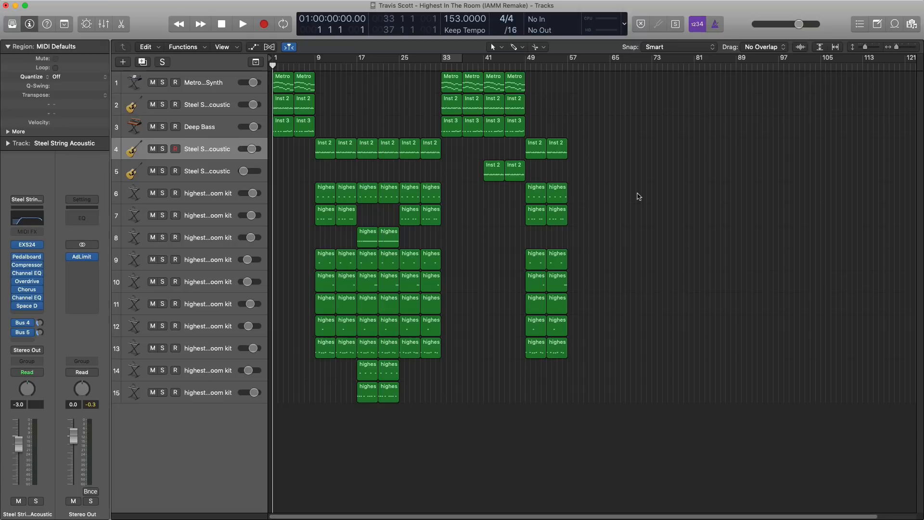
key("space")
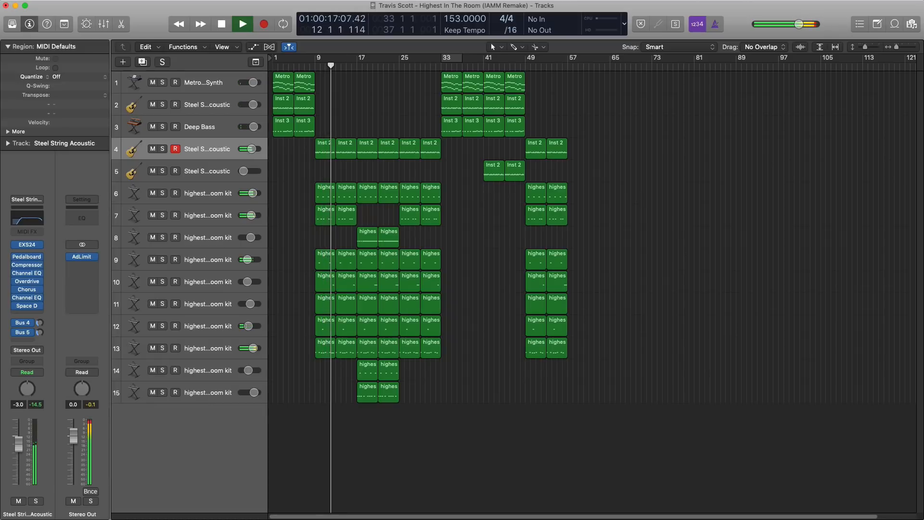
- Lower the Steel String Acoustic on track 4 to -4.2 dB during playback, and return the stopped playhead to bar 1 after the arrangement ends
left_click_drag(248, 153, 246, 153)
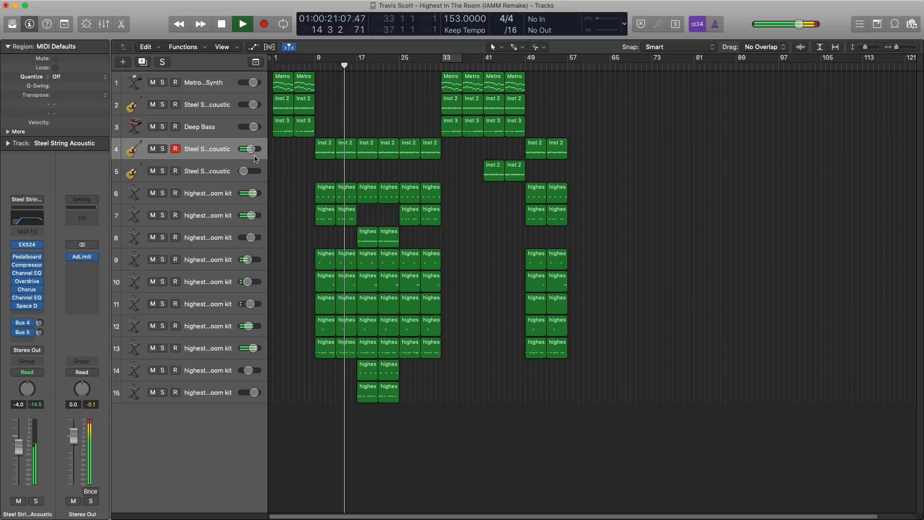
left_click_drag(250, 149, 249, 149)
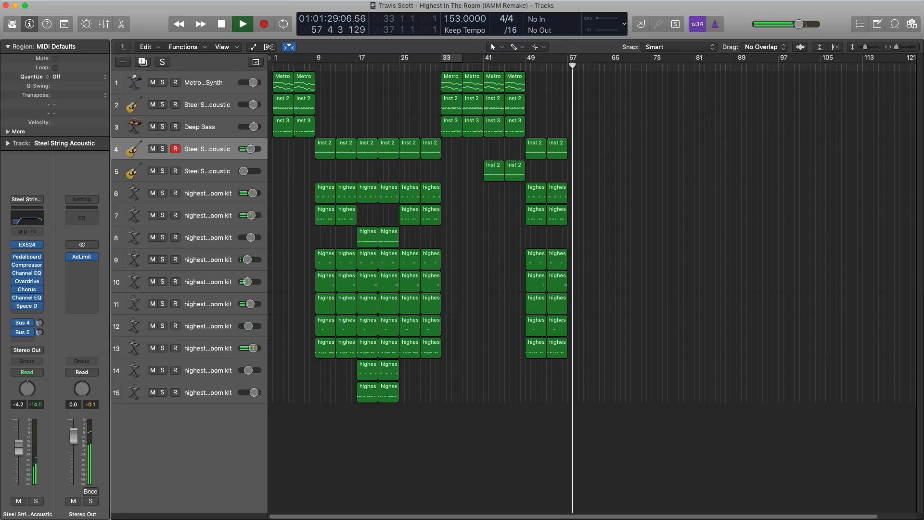
key("space")
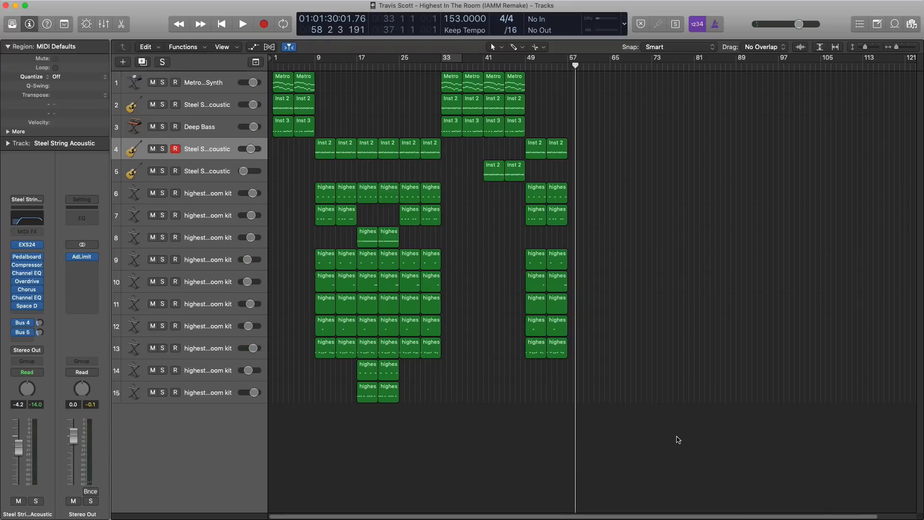
key("Return")
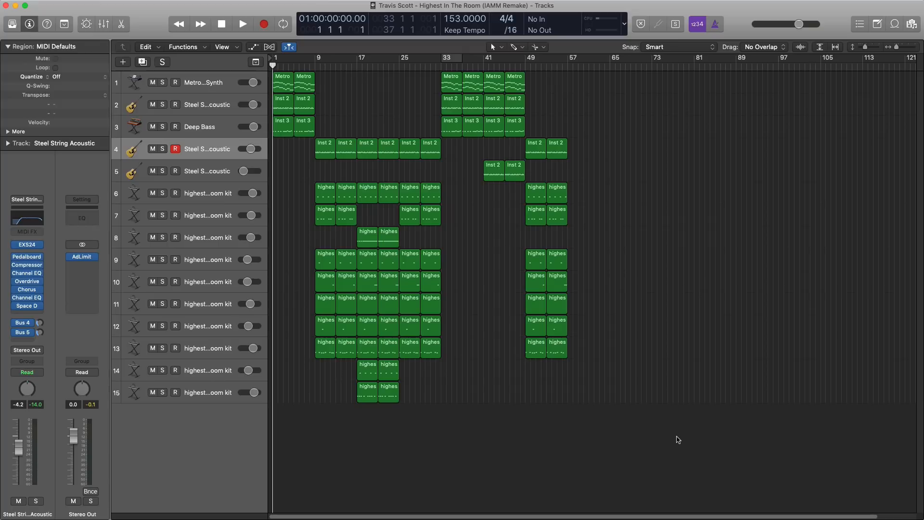